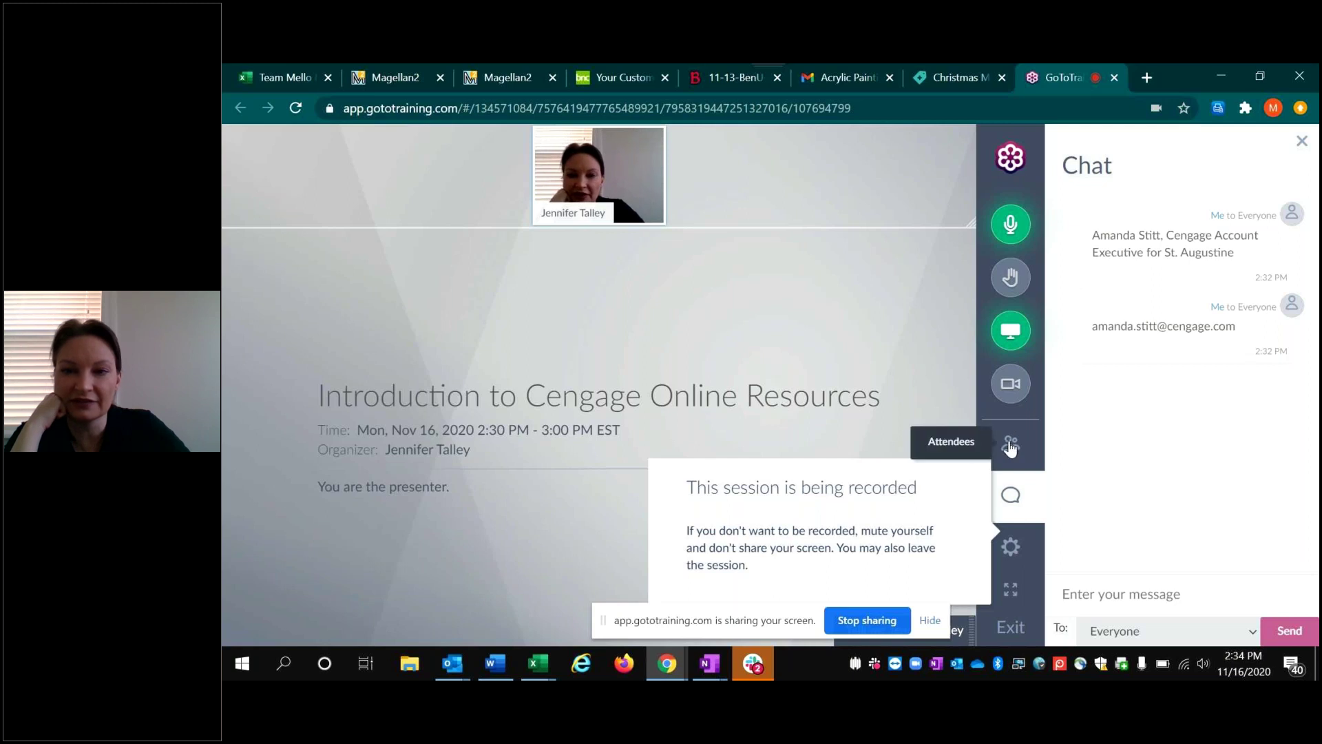
Show the session's attendee list in the sidebar, clearing the recording notice.
{"action": "left_click", "coordinate": [1011, 447]}
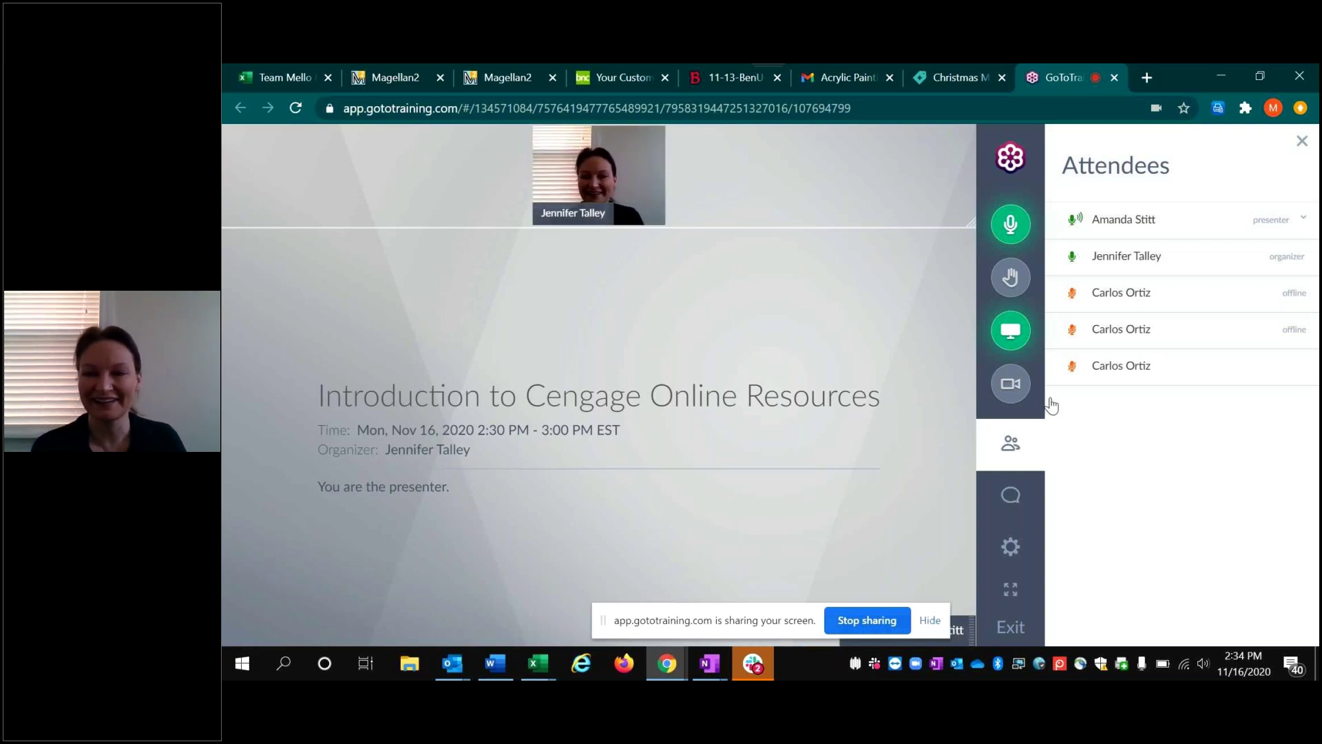
Reopen the Chat panel so the earlier messages to everyone are visible.
{"action": "left_click", "coordinate": [1012, 496]}
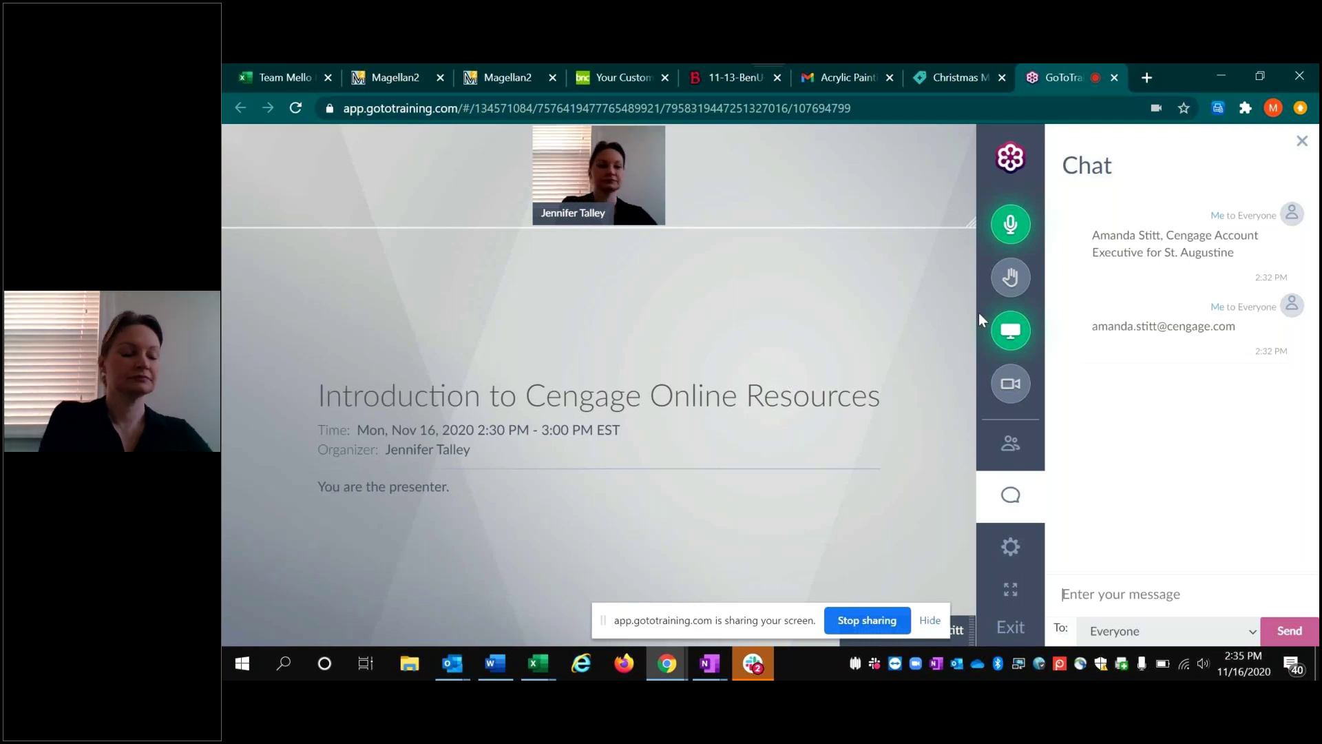
Load the Cengage Home bookmark and the SSO faculty sign-in bookmark in two new tabs.
{"action": "left_click", "coordinate": [1146, 78]}
{"action": "left_click", "coordinate": [572, 142]}
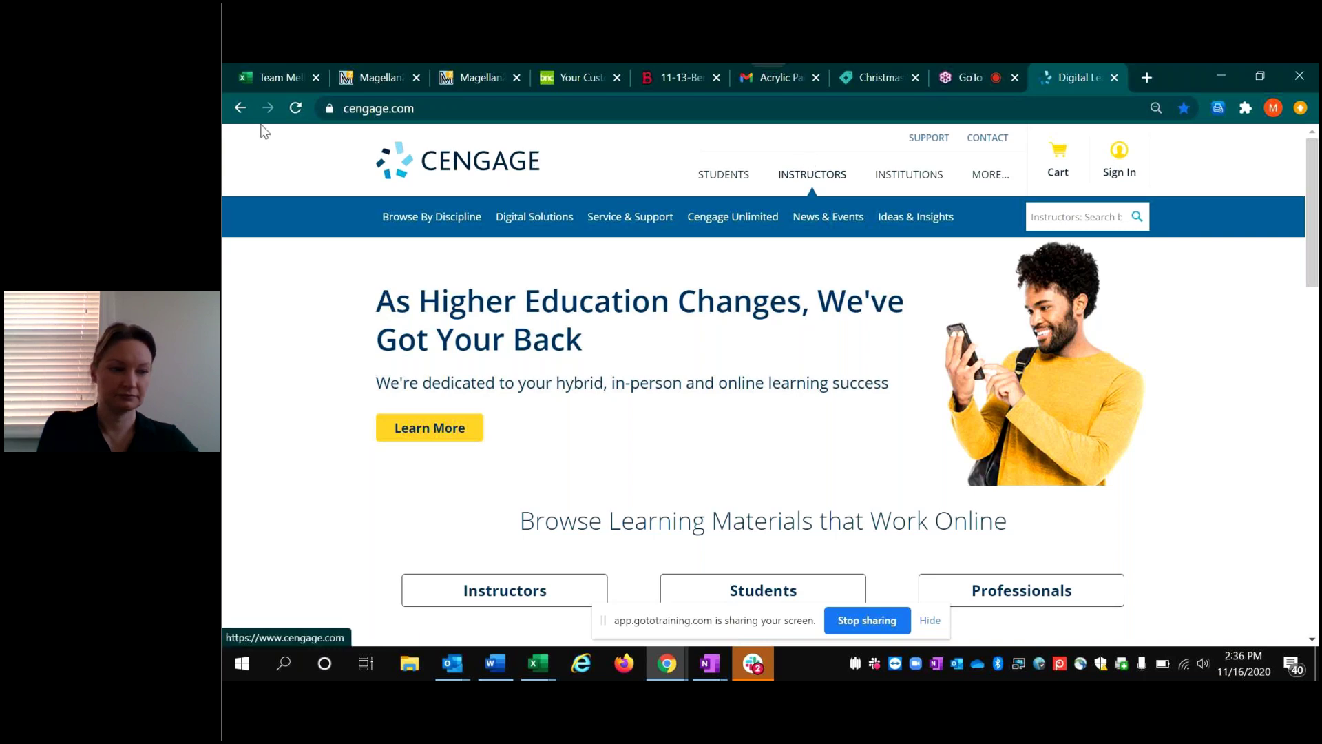
{"action": "left_click", "coordinate": [1146, 77]}
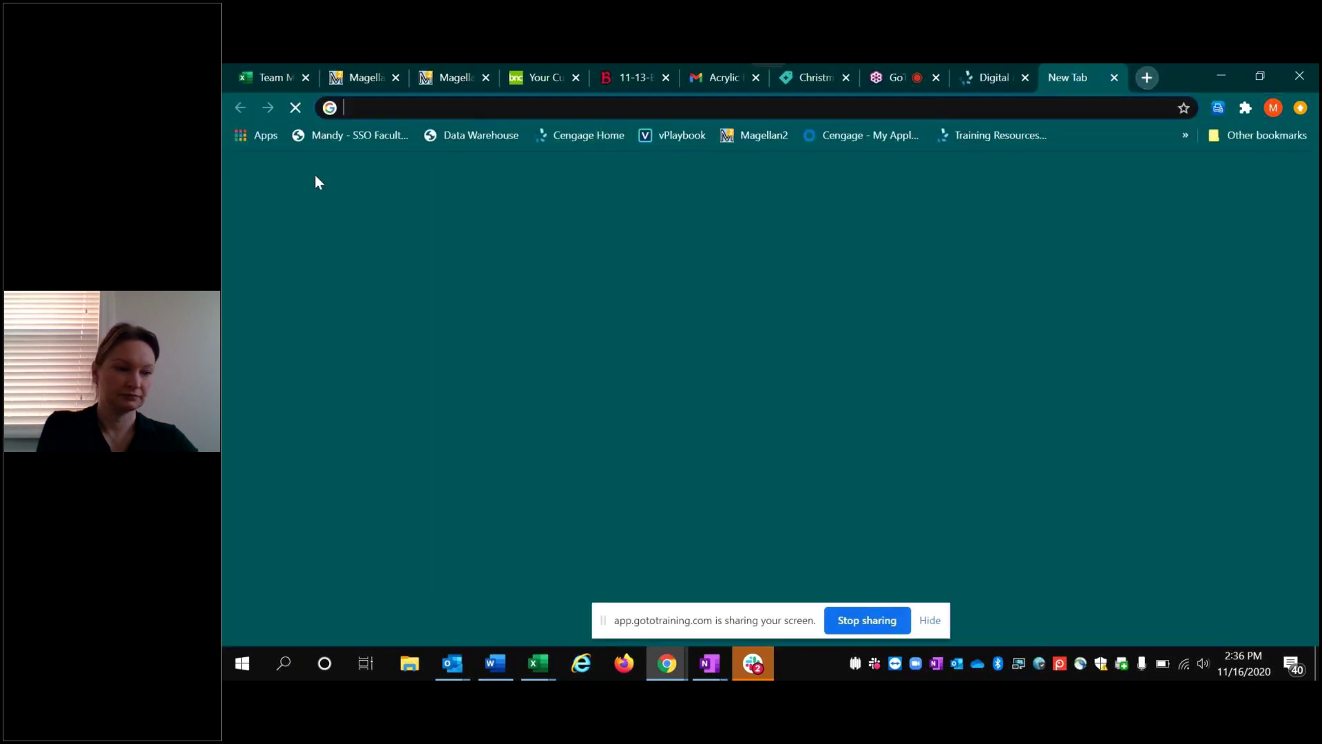
{"action": "left_click", "coordinate": [336, 136]}
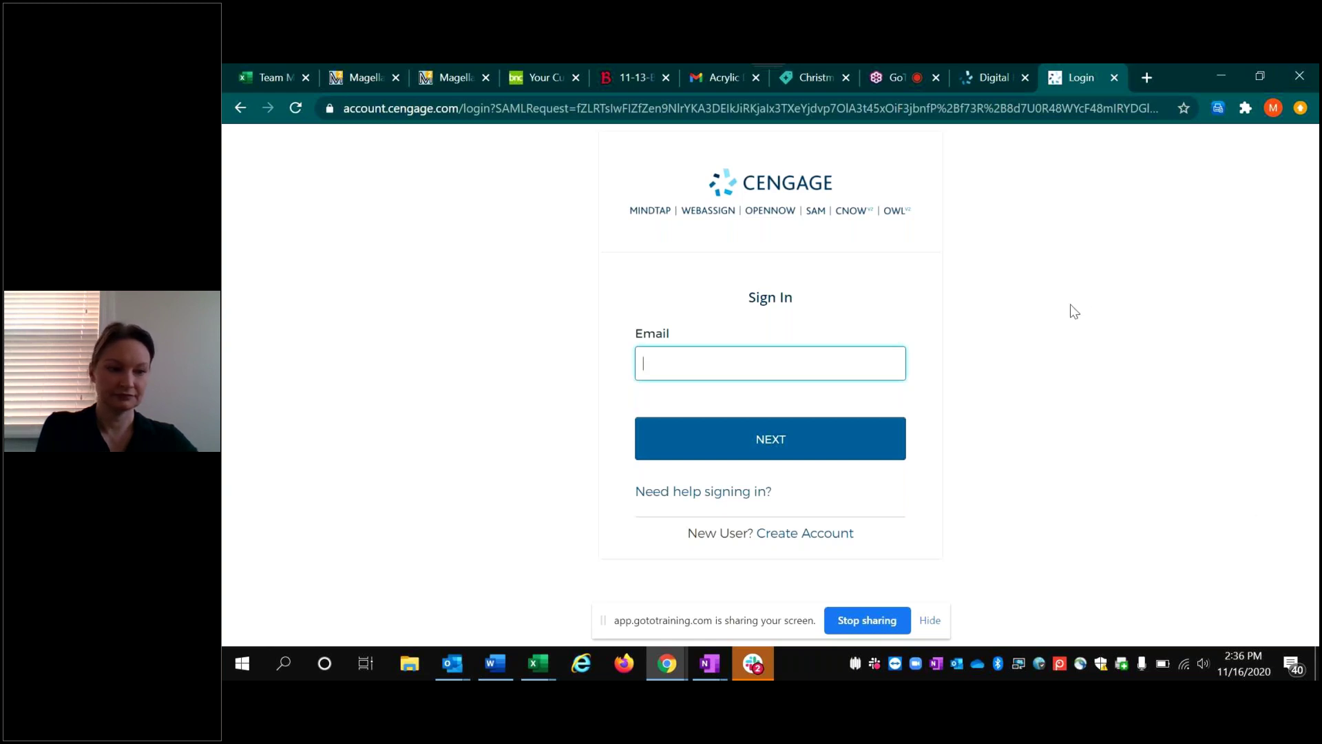
Send the message 'Welcome!' to everyone in the session chat.
{"action": "left_click", "coordinate": [890, 77]}
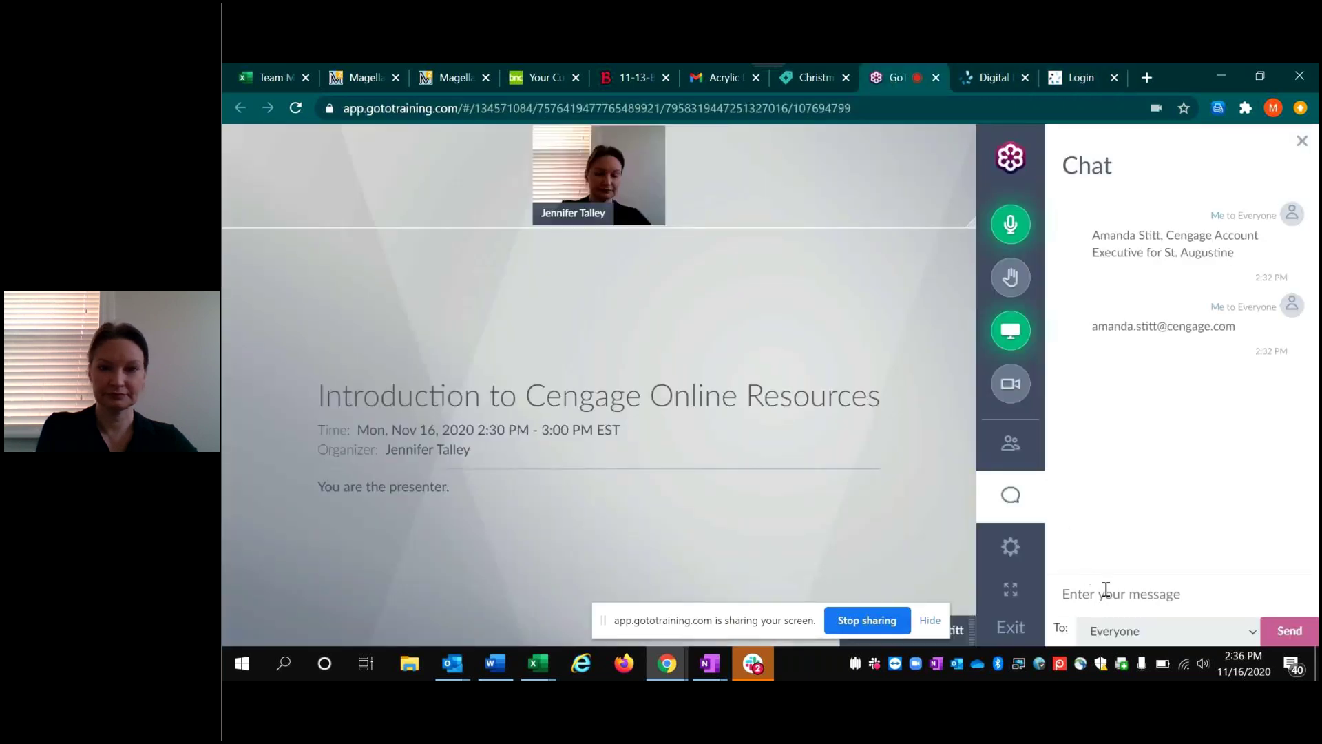
{"action": "type", "text": "Welco"}
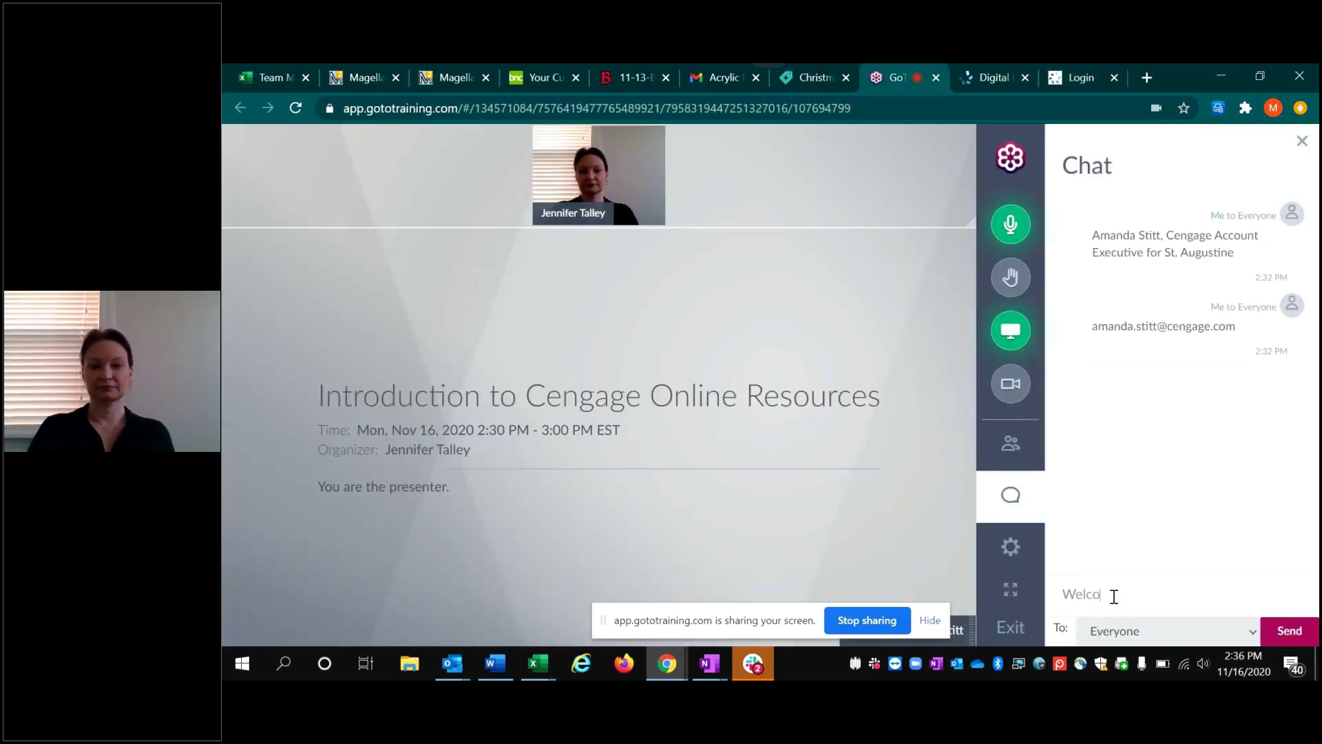
{"action": "type", "text": "me!"}
{"action": "key", "text": "Return"}
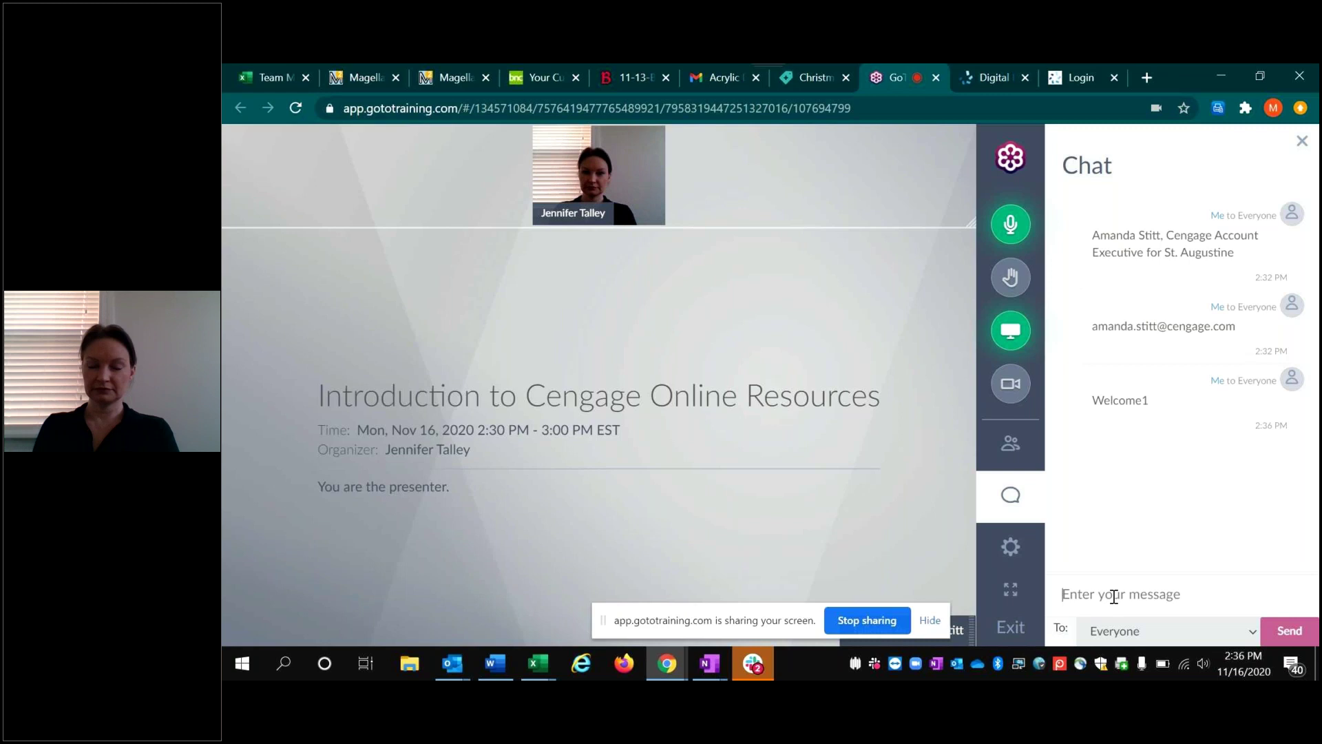
Sign in with the saved instructor email, close the tip, and return to the cengage.com tab.
{"action": "left_click", "coordinate": [1085, 76]}
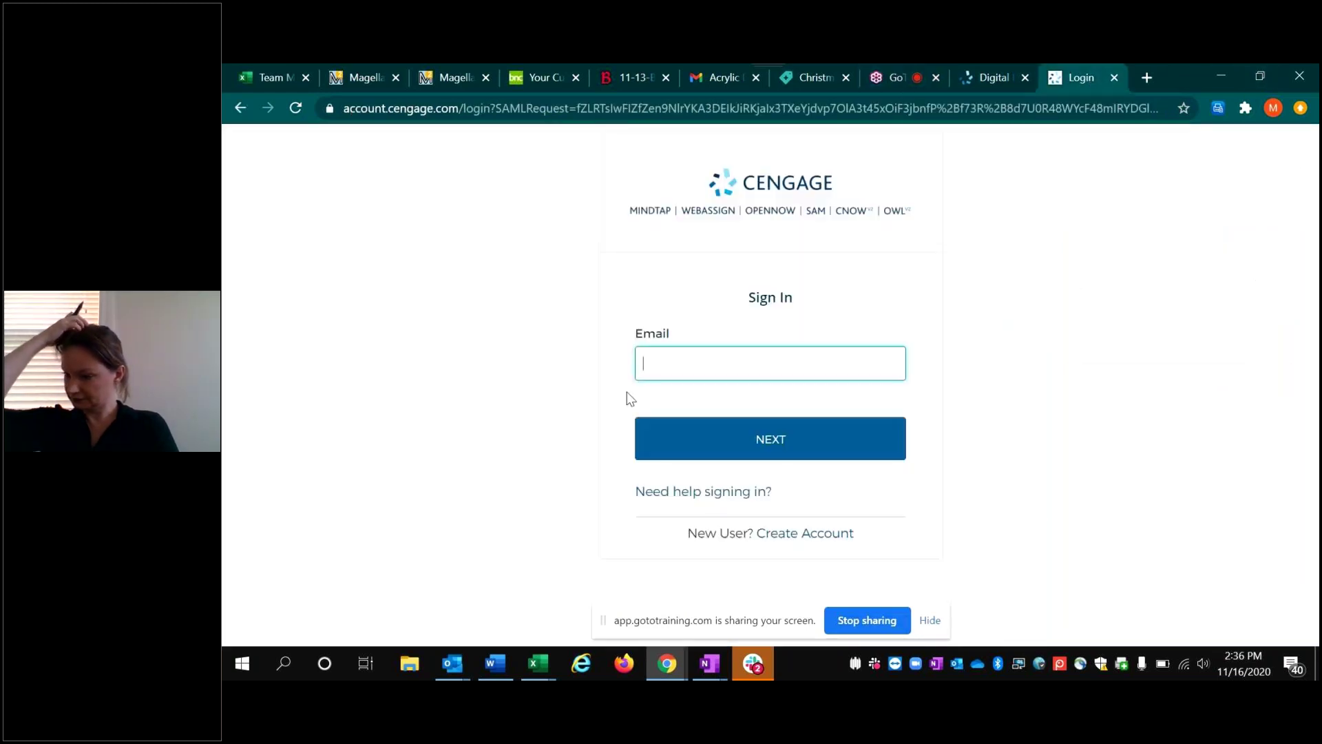
{"action": "left_click", "coordinate": [723, 363]}
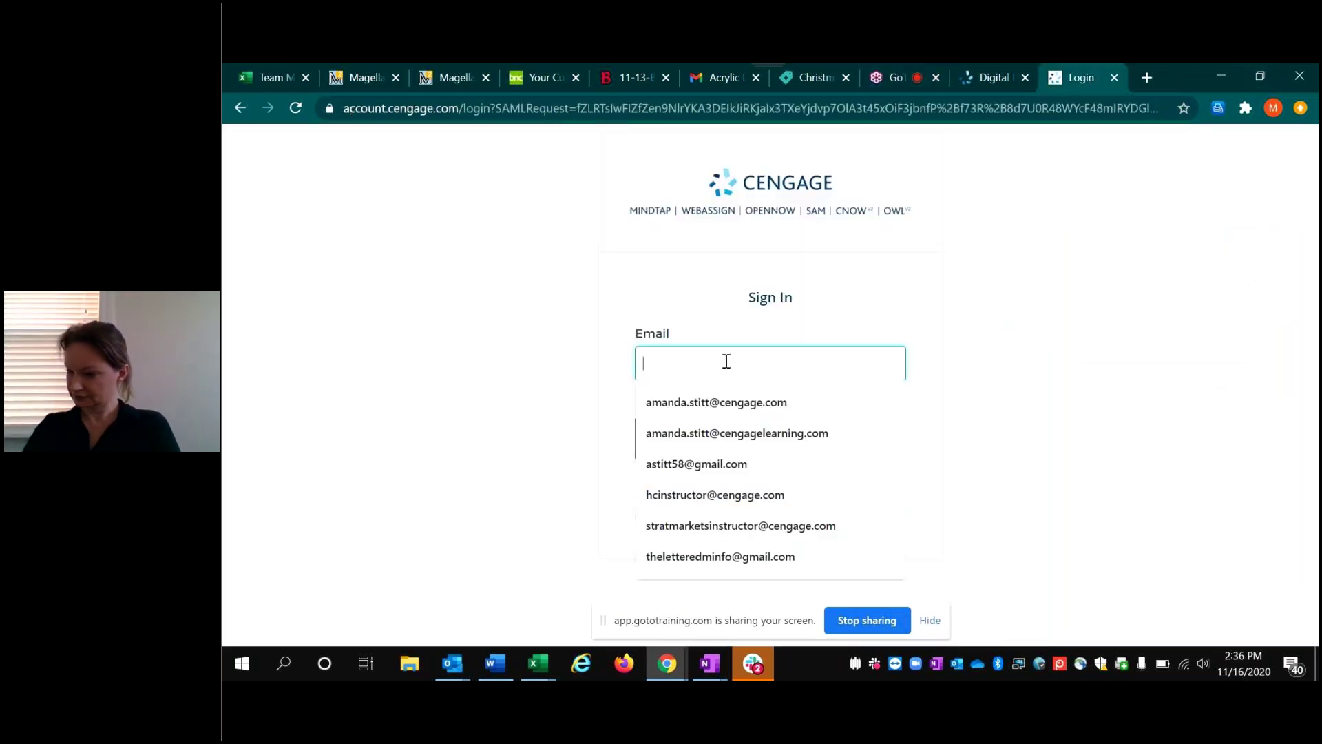
{"action": "left_click", "coordinate": [736, 413]}
{"action": "left_click", "coordinate": [724, 445]}
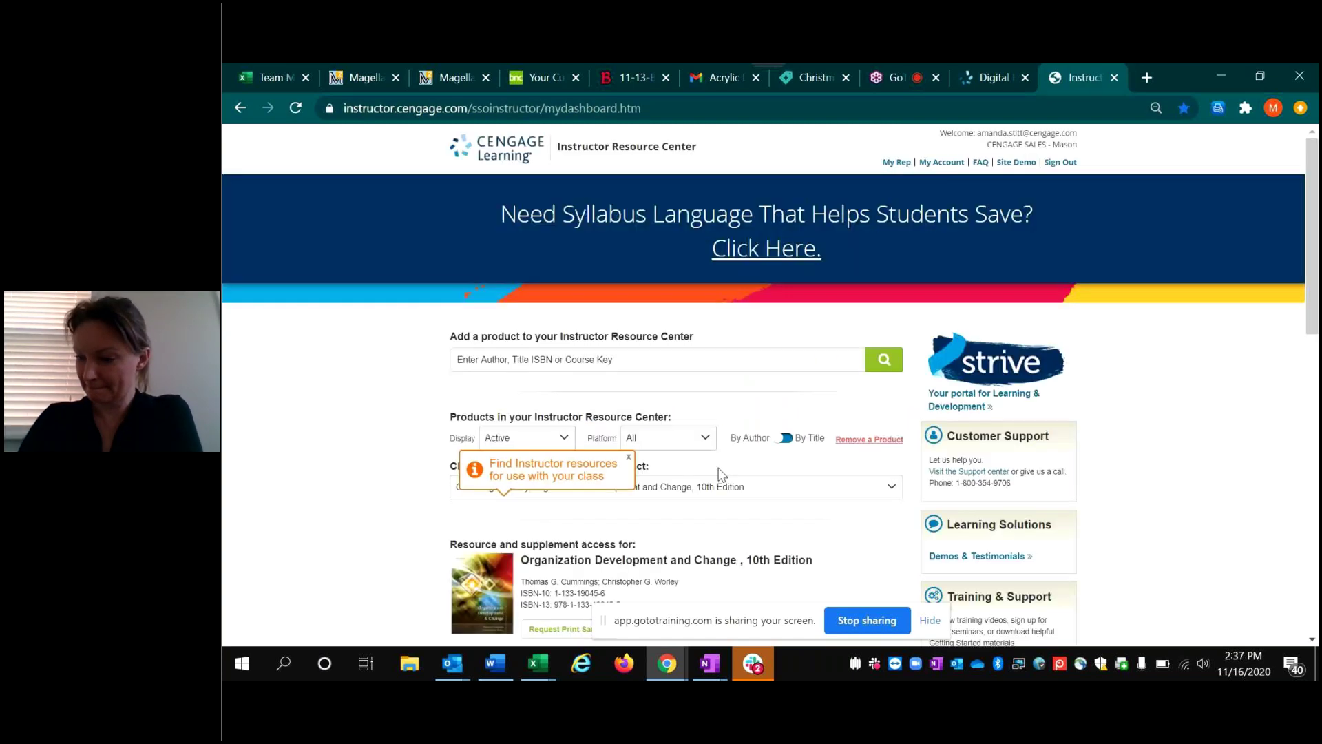
{"action": "left_click", "coordinate": [628, 458]}
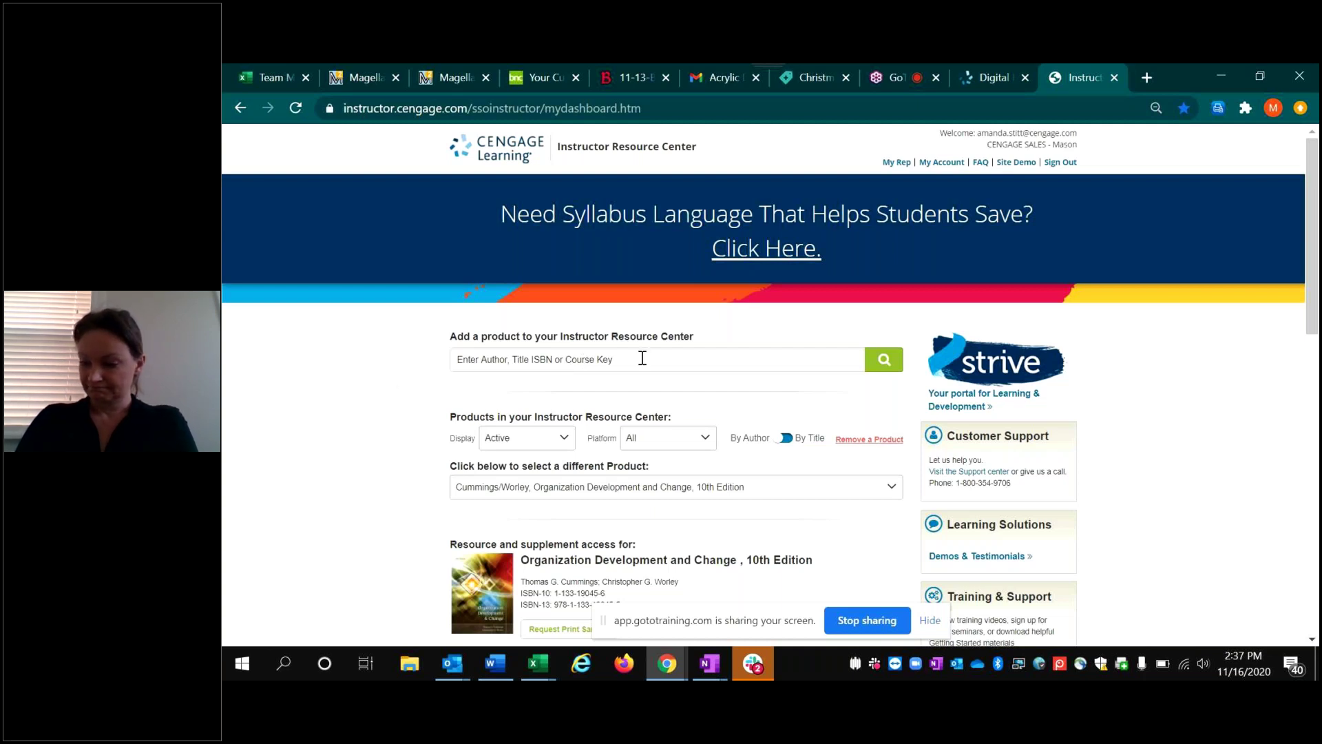
{"action": "left_click", "coordinate": [539, 361]}
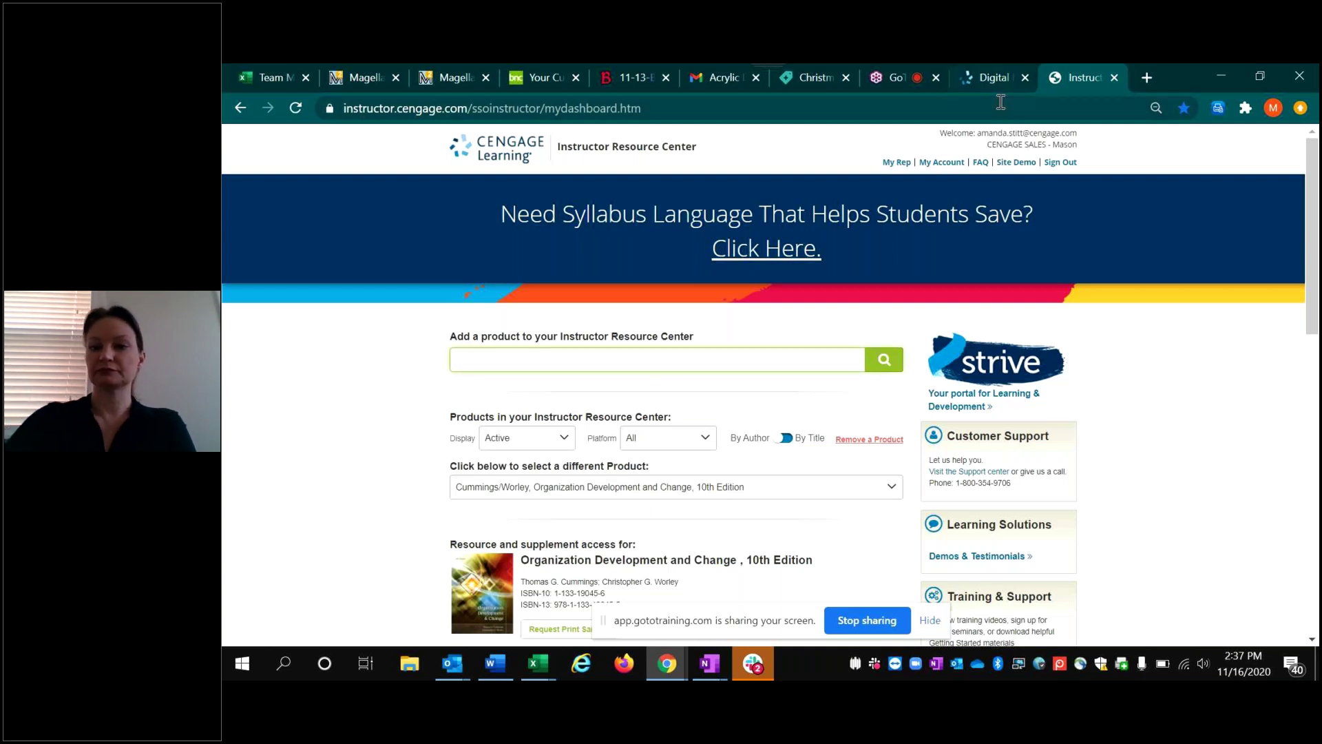
{"action": "left_click", "coordinate": [985, 81]}
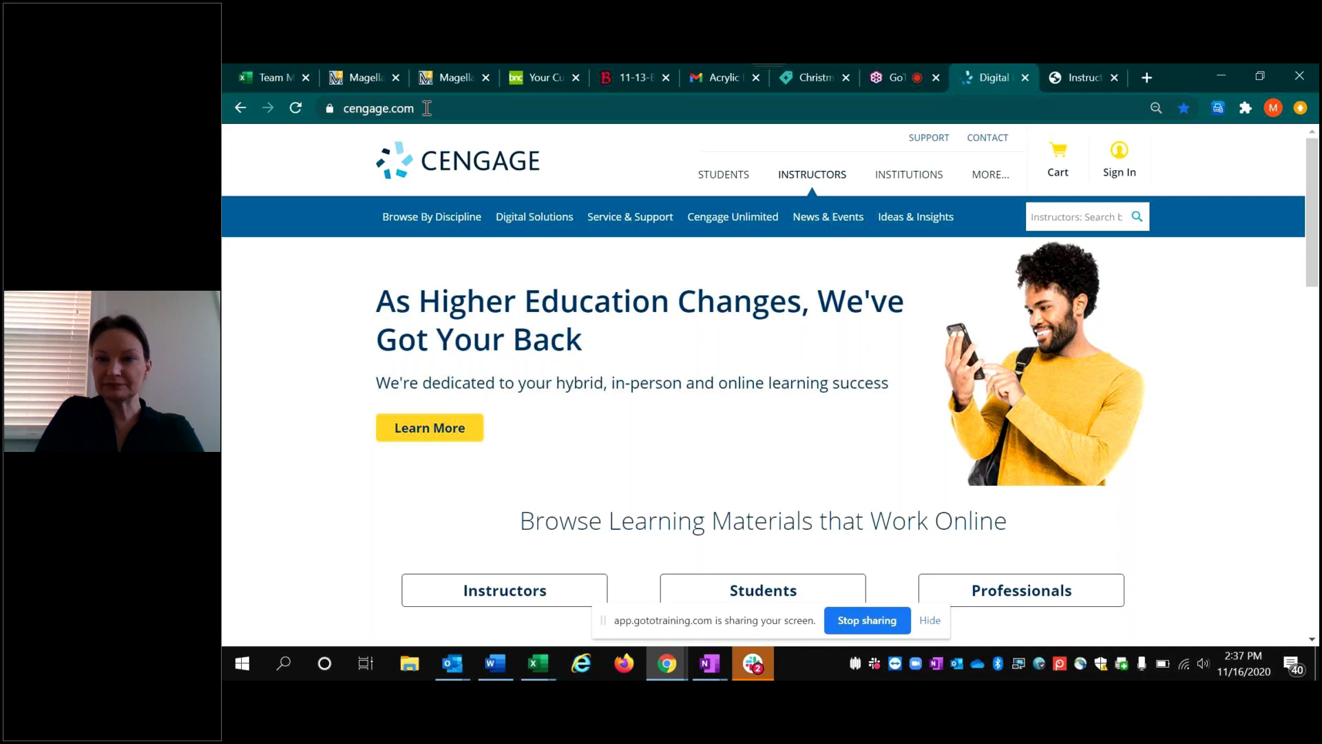
{"action": "scroll", "coordinate": [494, 407], "scroll_direction": "down", "scroll_amount": 3}
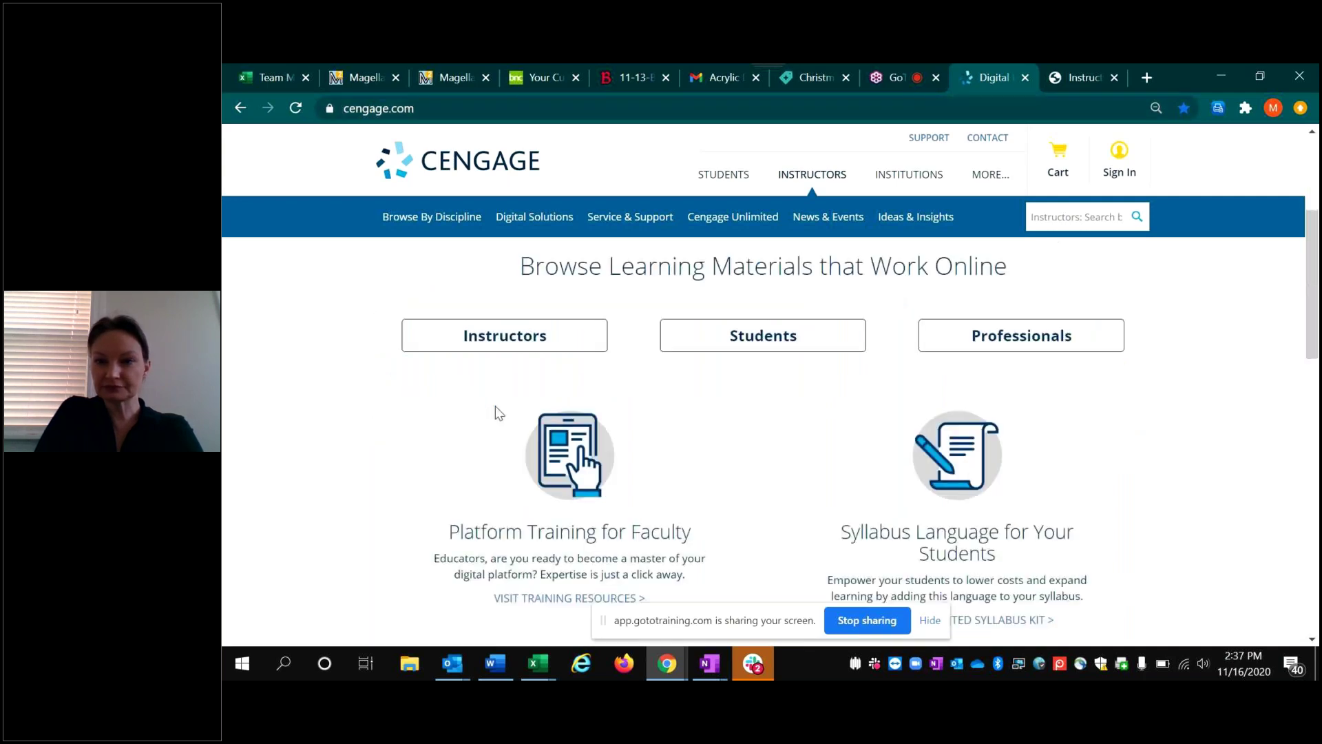
{"action": "left_click", "coordinate": [542, 353]}
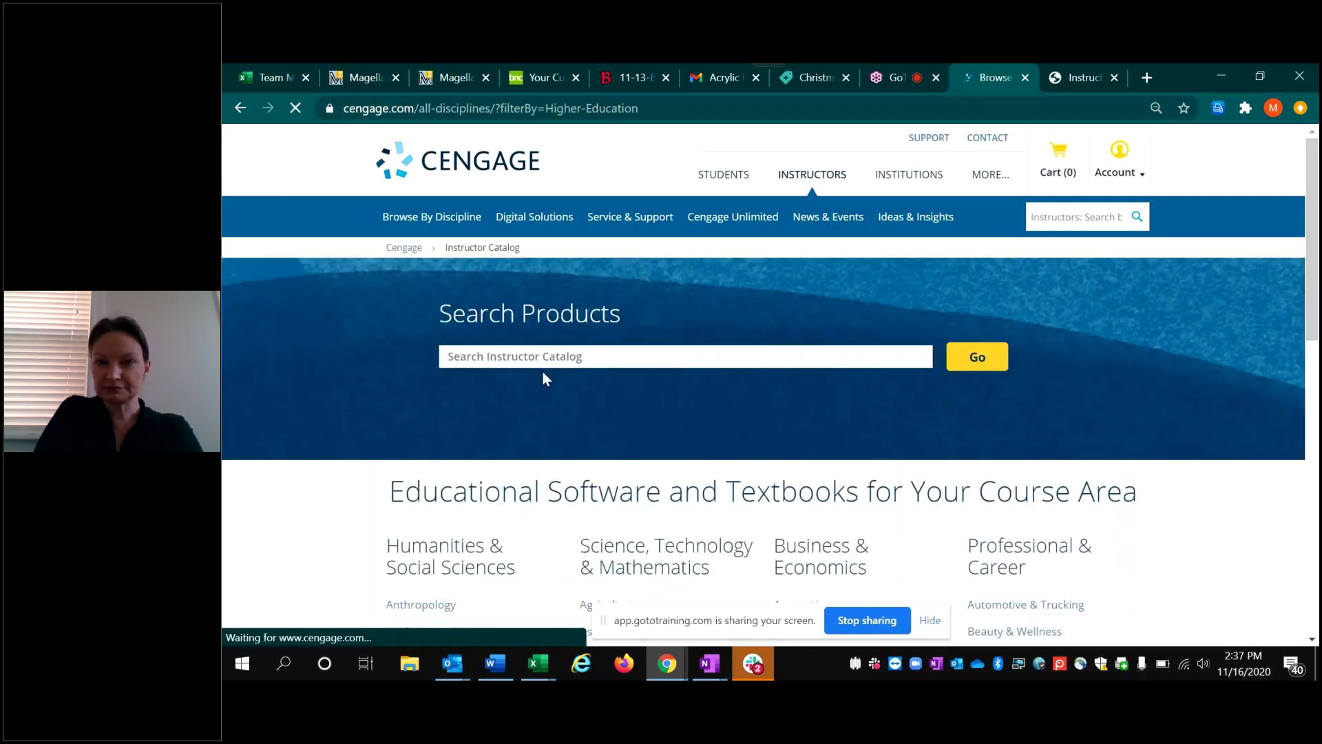
{"action": "scroll", "coordinate": [468, 382], "scroll_direction": "down", "scroll_amount": 1}
{"action": "scroll", "coordinate": [413, 396], "scroll_direction": "down", "scroll_amount": 3}
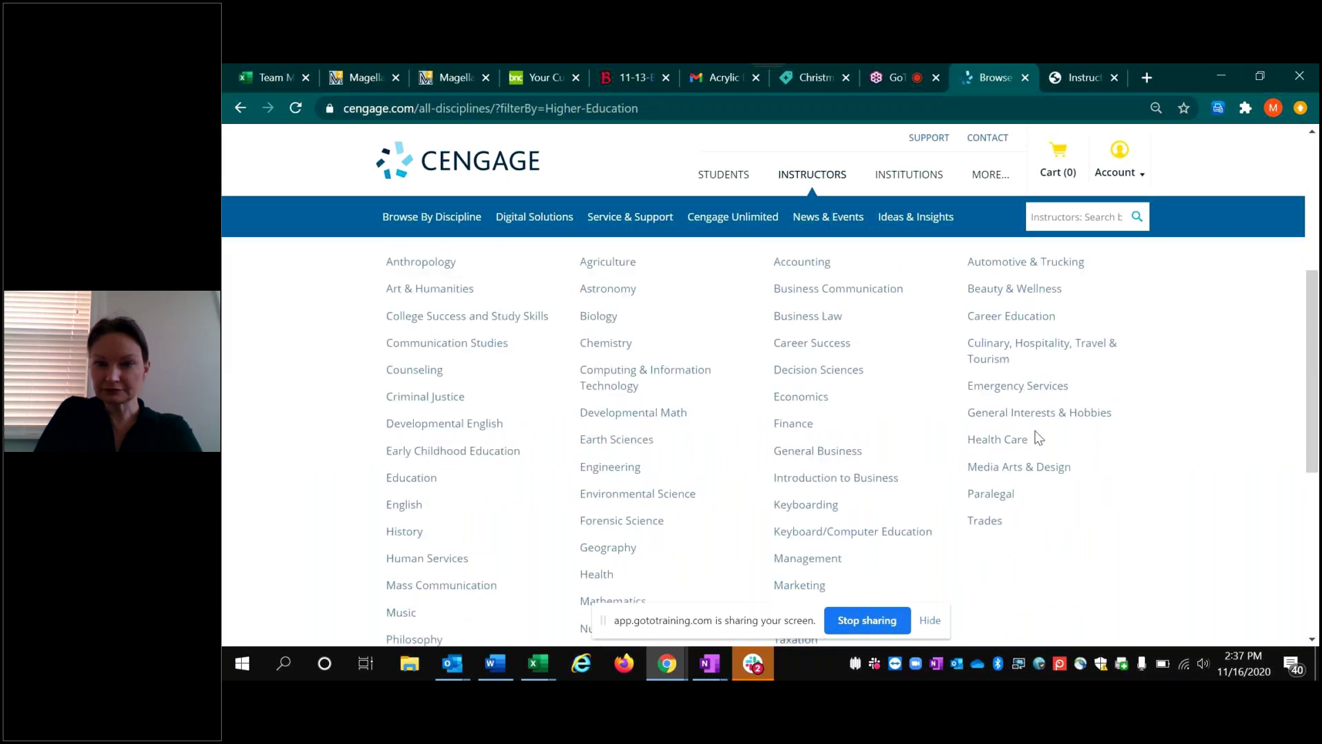
{"action": "scroll", "coordinate": [491, 422], "scroll_direction": "up", "scroll_amount": 1}
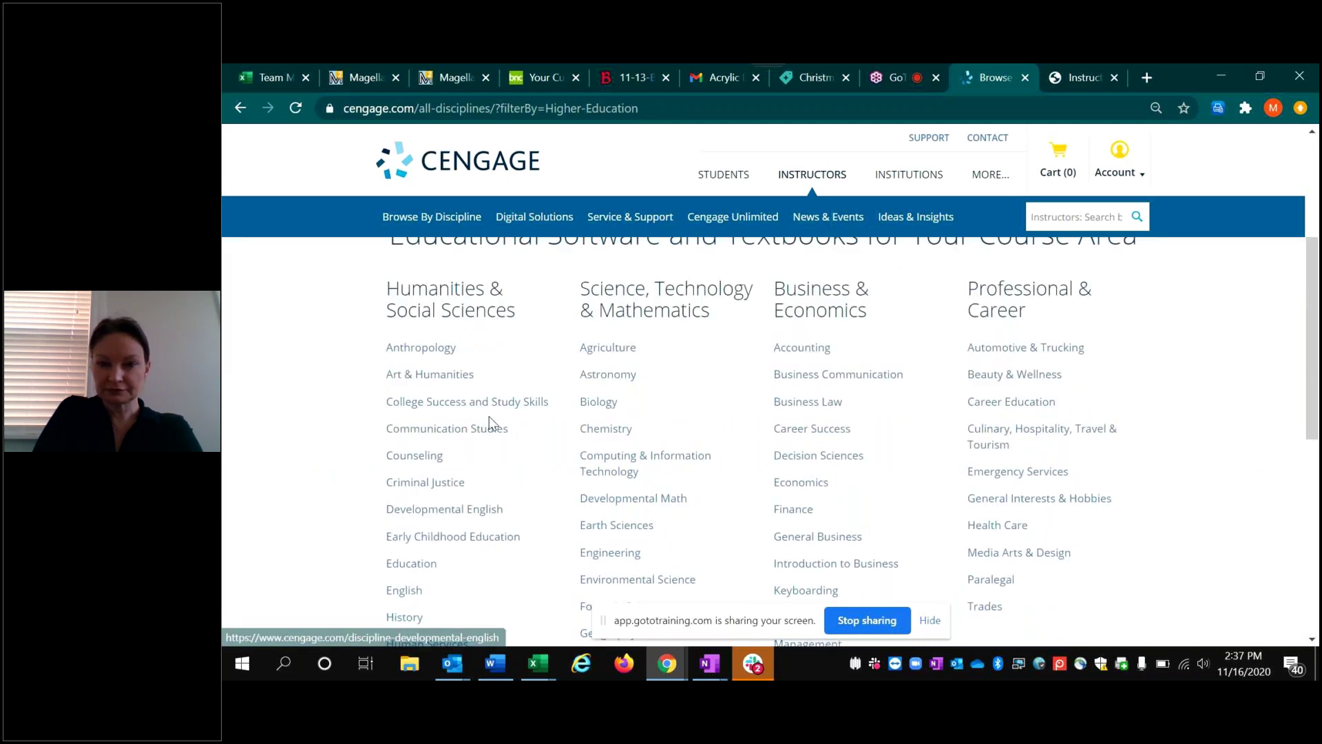
{"action": "scroll", "coordinate": [490, 421], "scroll_direction": "down", "scroll_amount": 2}
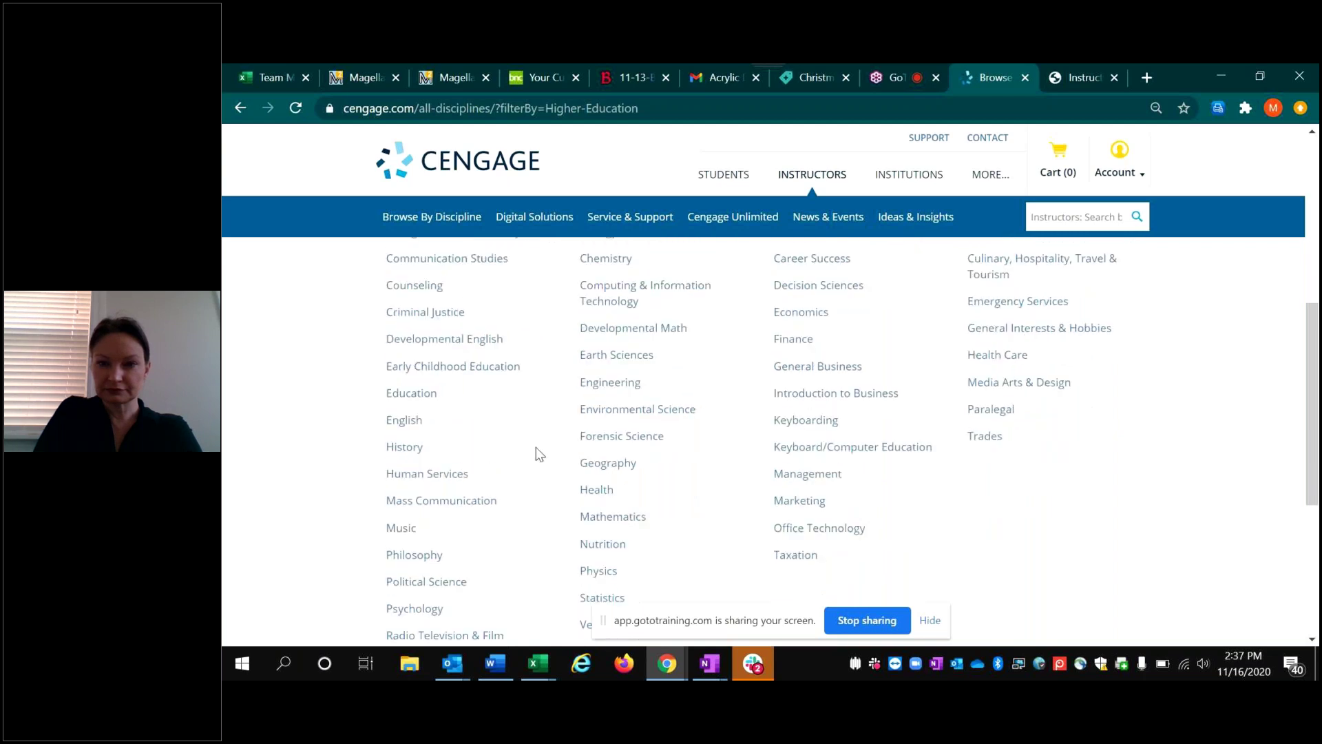
{"action": "scroll", "coordinate": [536, 447], "scroll_direction": "down", "scroll_amount": 2}
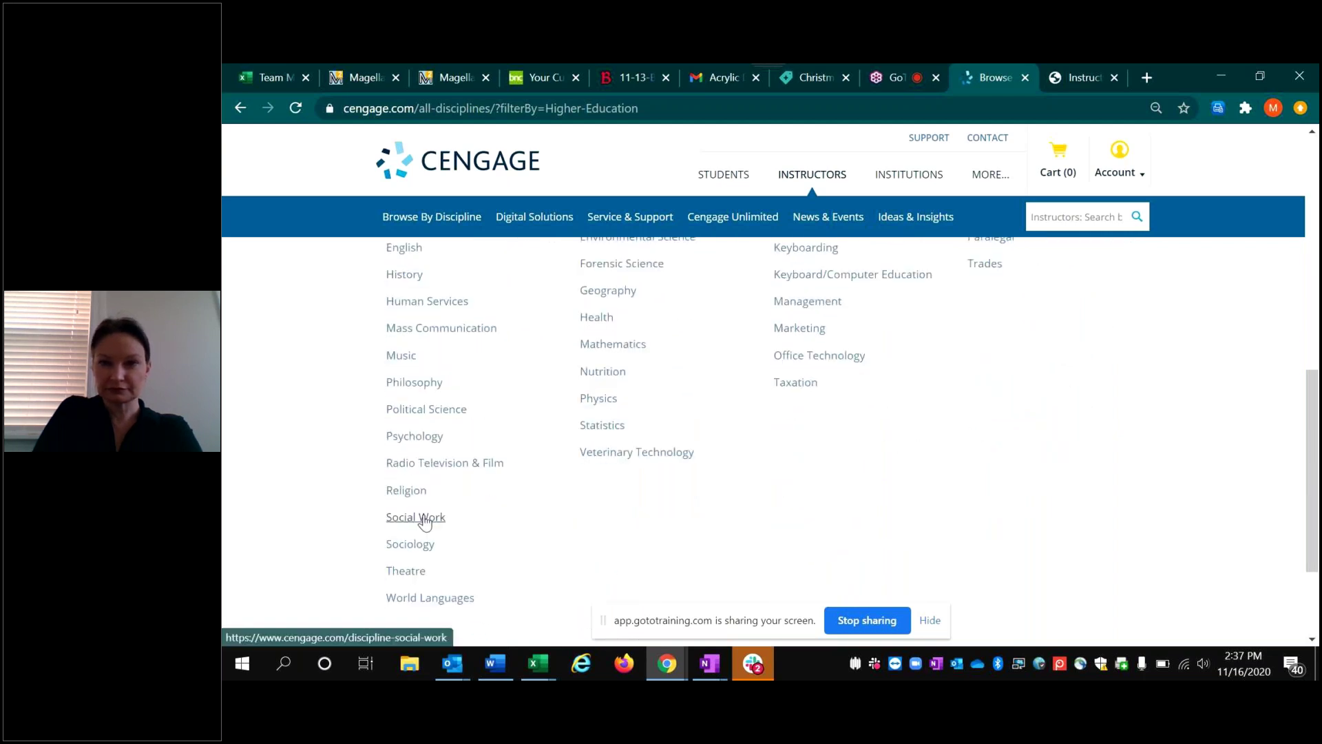
{"action": "left_click", "coordinate": [422, 518]}
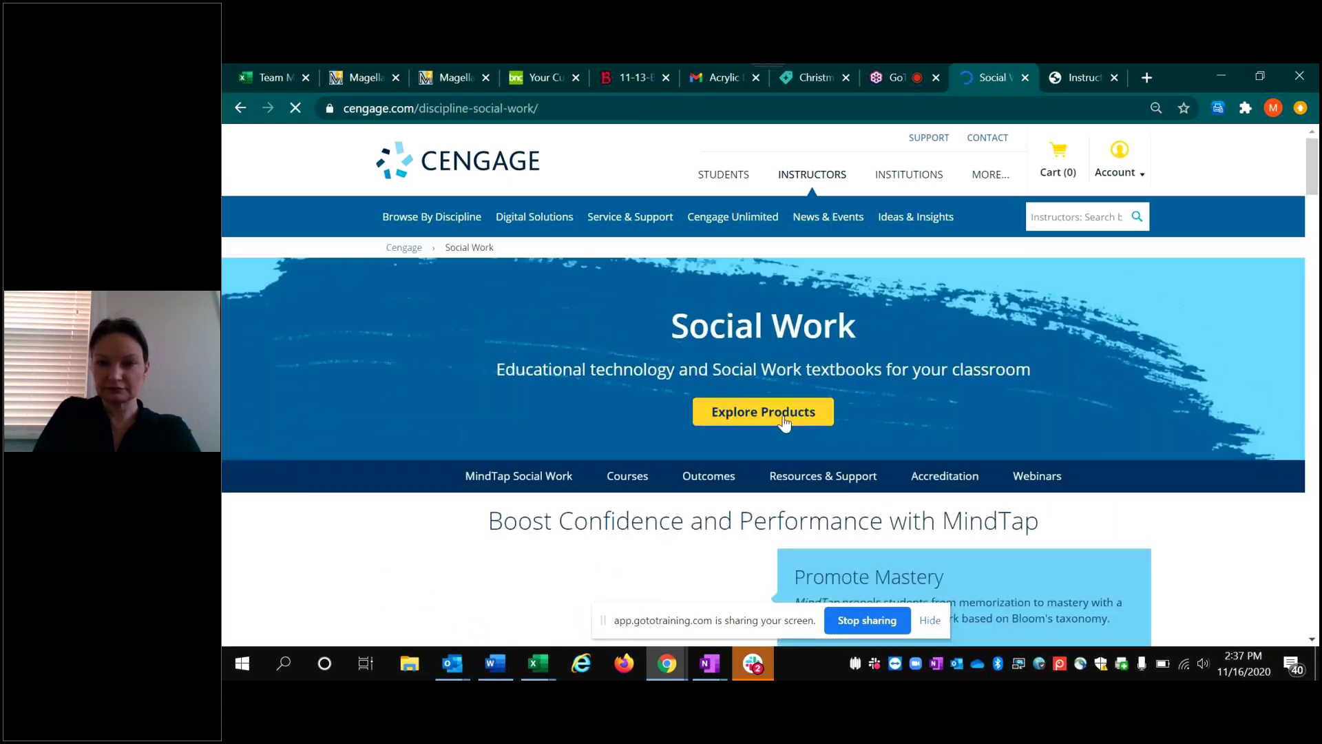
{"action": "scroll", "coordinate": [785, 423], "scroll_direction": "down", "scroll_amount": 3}
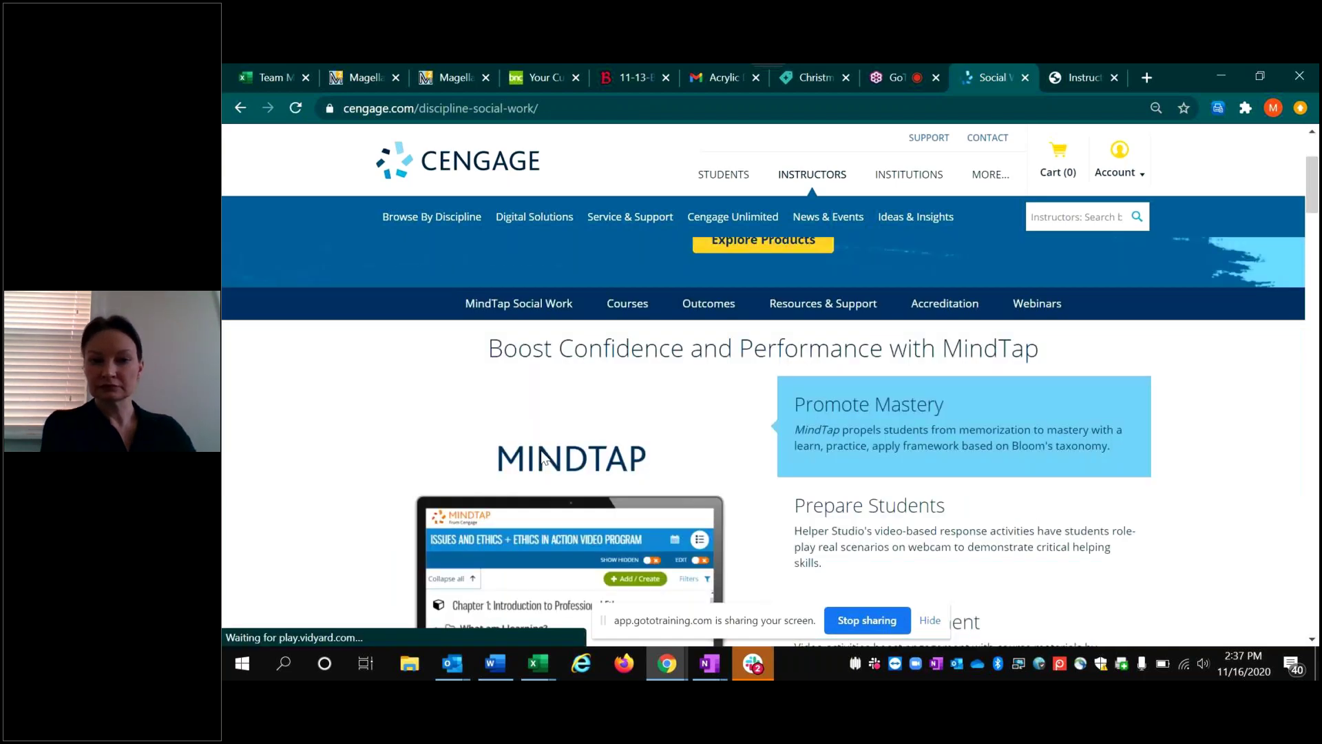
{"action": "scroll", "coordinate": [587, 460], "scroll_direction": "up", "scroll_amount": 3}
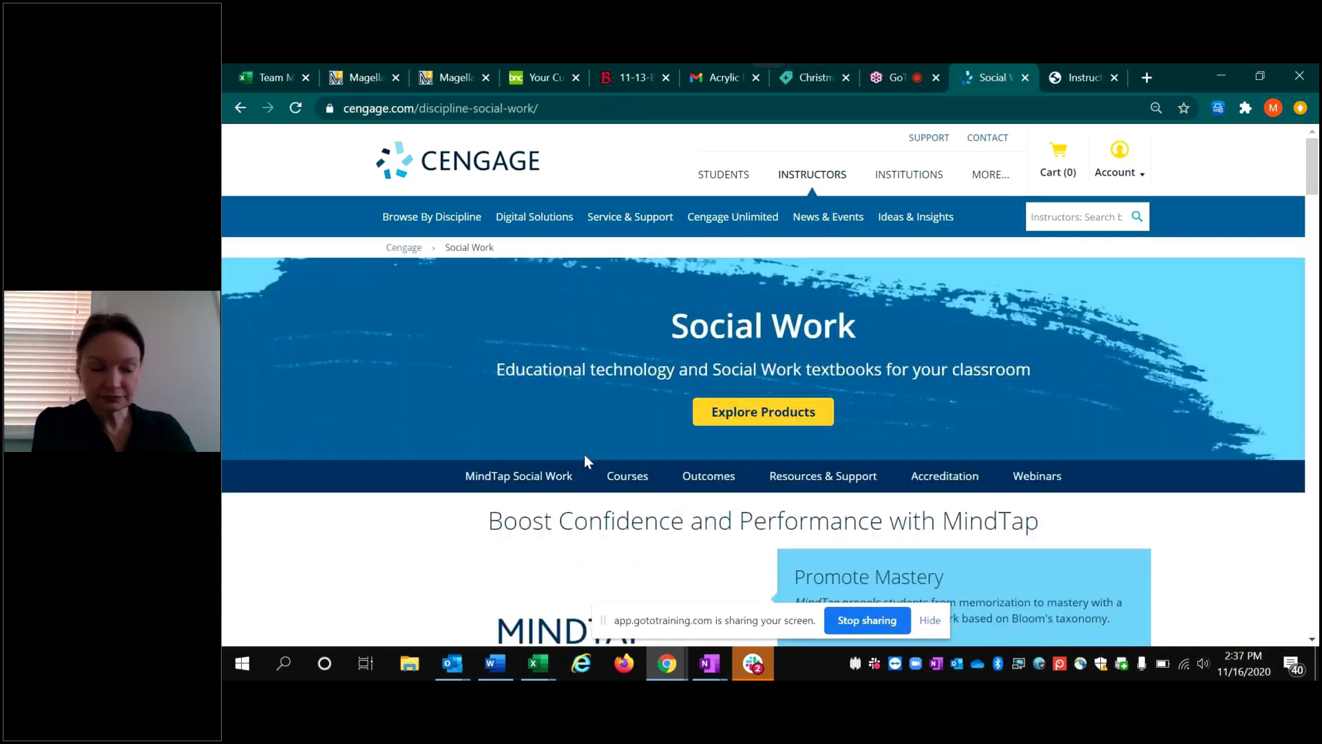
{"action": "left_click", "coordinate": [755, 415]}
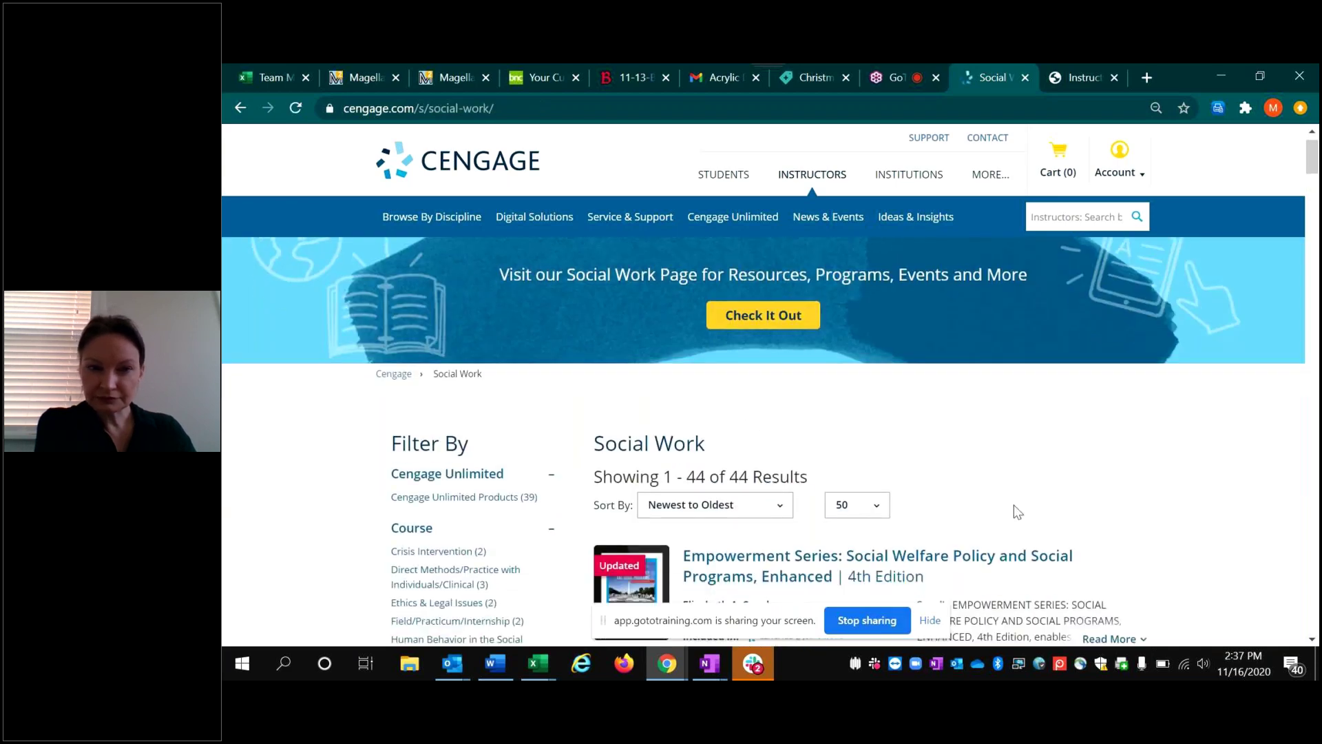
{"action": "scroll", "coordinate": [1014, 505], "scroll_direction": "down", "scroll_amount": 5}
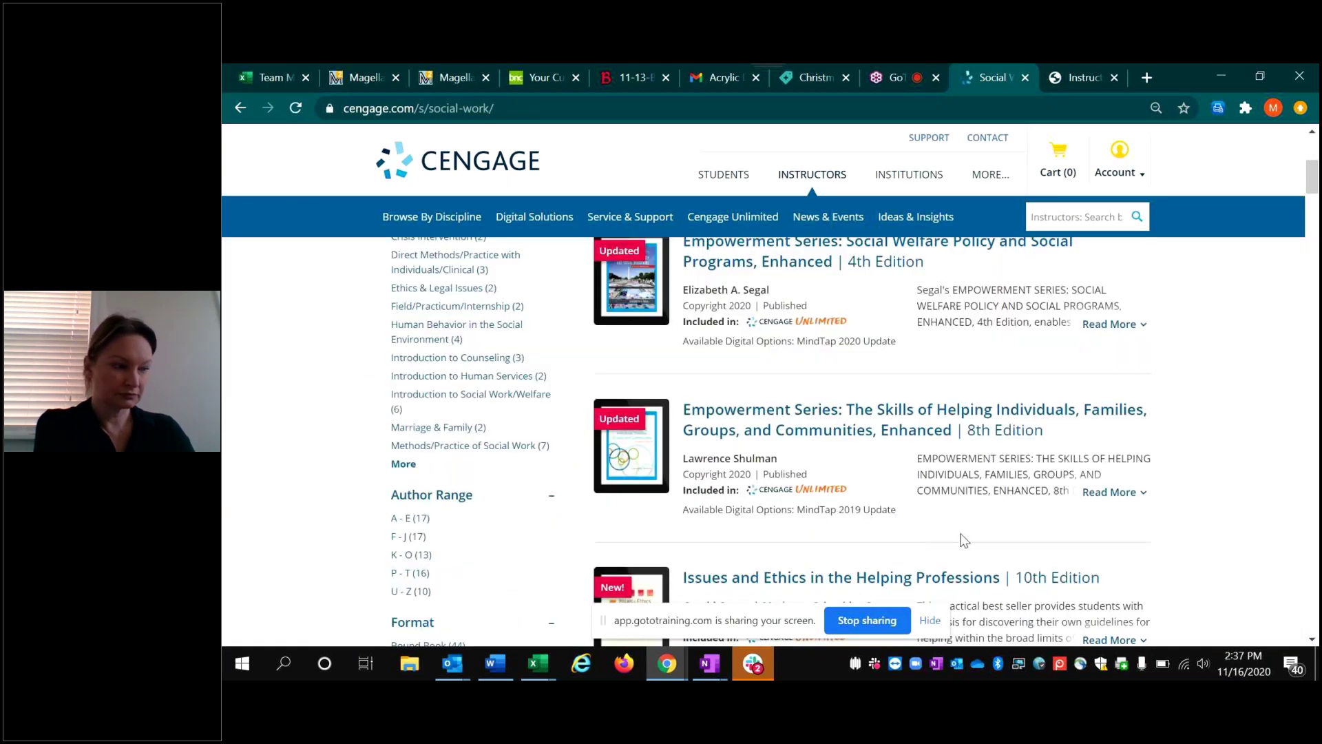
{"action": "scroll", "coordinate": [964, 541], "scroll_direction": "down", "scroll_amount": 5}
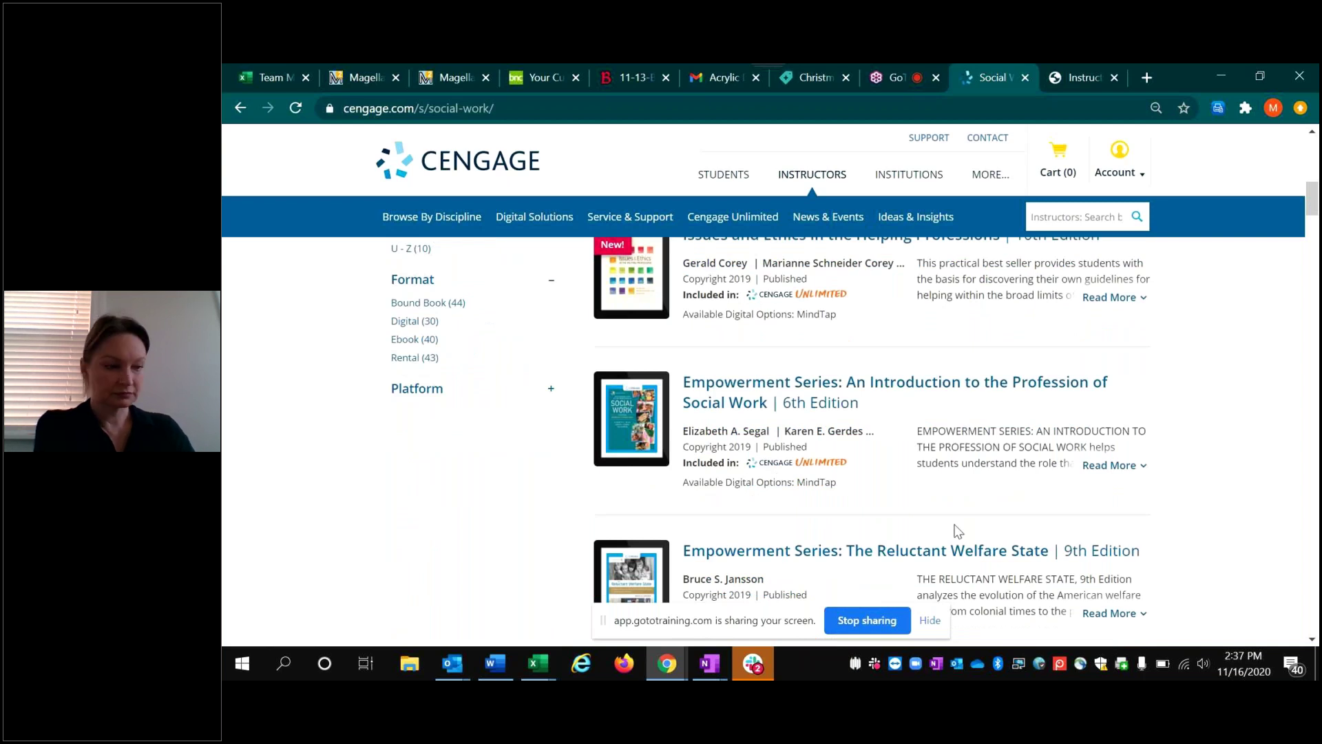
{"action": "scroll", "coordinate": [959, 531], "scroll_direction": "up", "scroll_amount": 10}
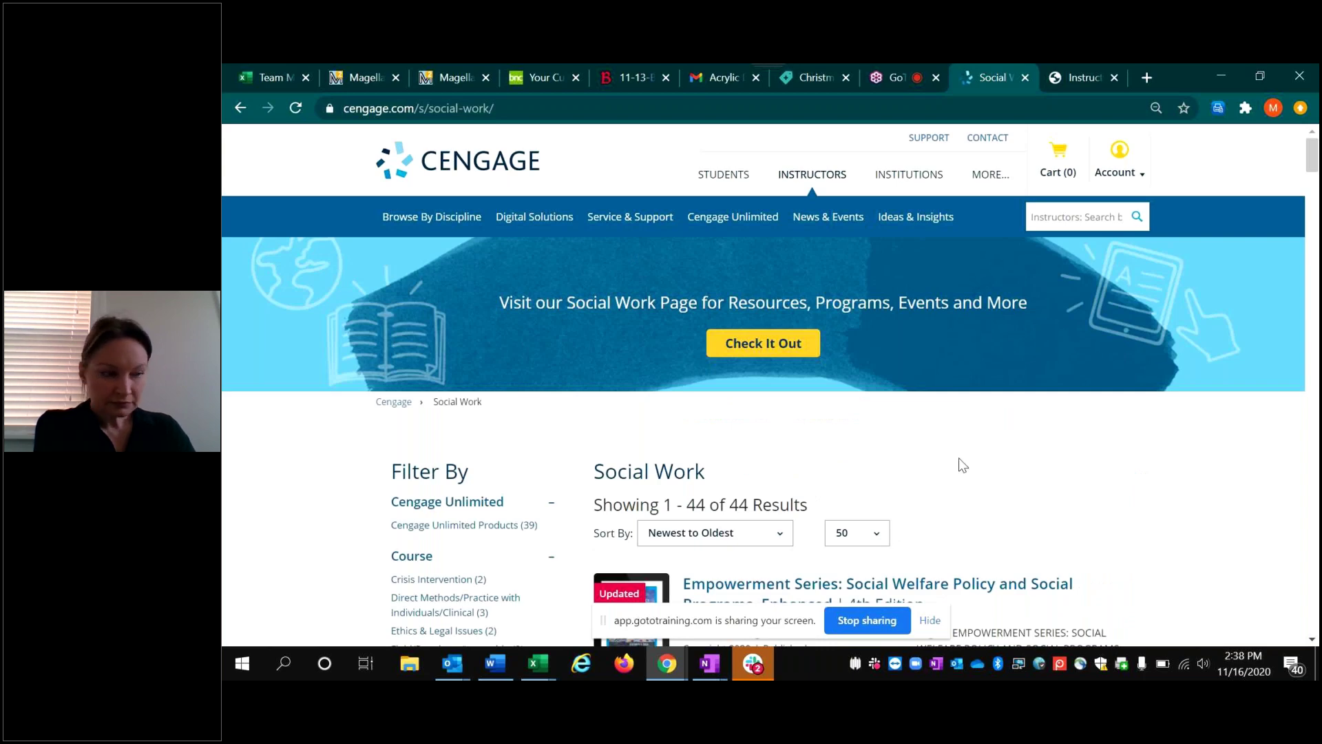
{"action": "scroll", "coordinate": [963, 465], "scroll_direction": "down", "scroll_amount": 5}
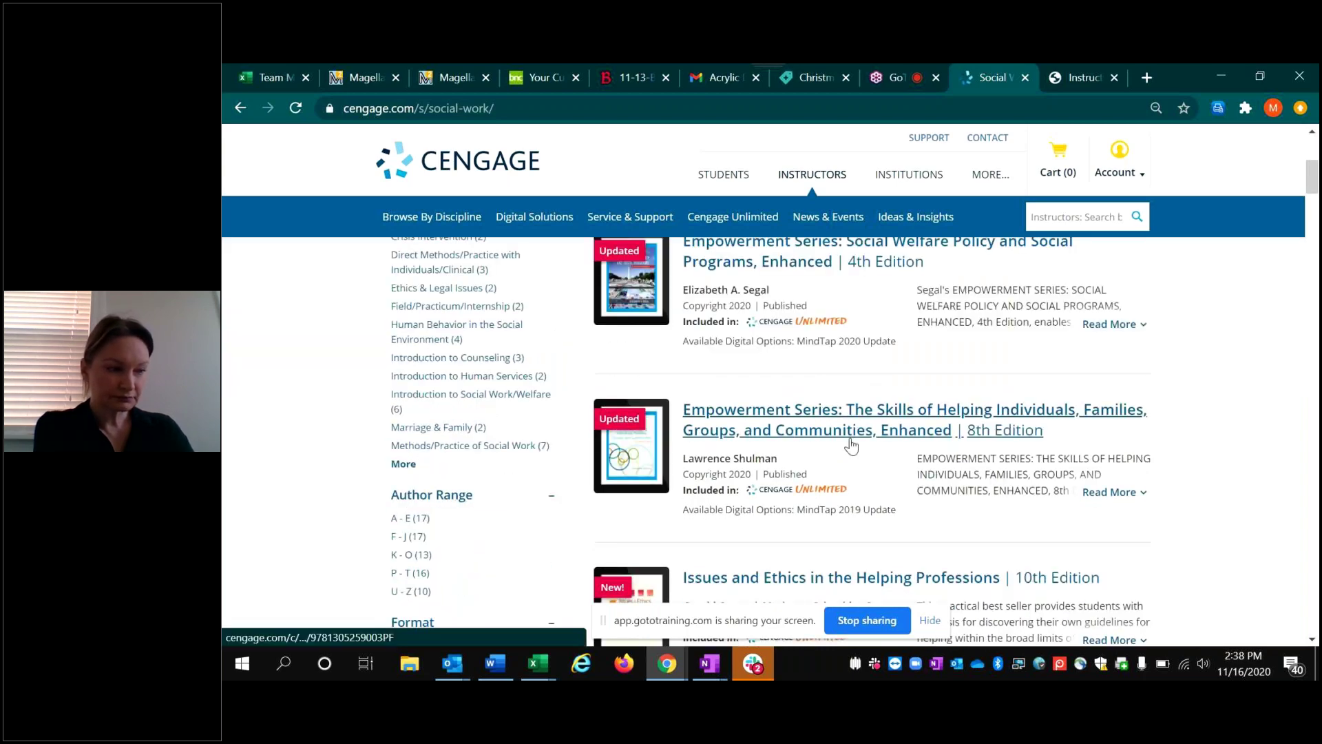
{"action": "scroll", "coordinate": [852, 446], "scroll_direction": "up", "scroll_amount": 5}
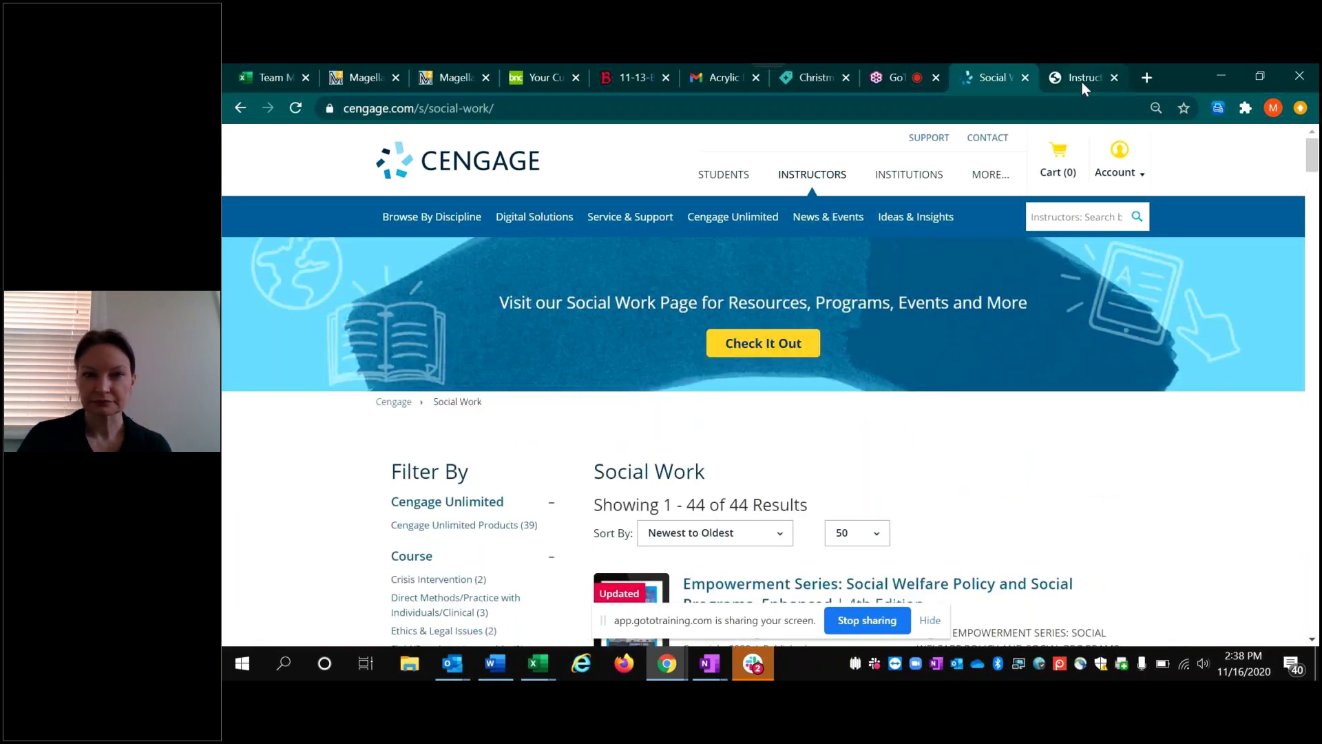
Search the Add a product box for 'Ethical Decisions for Social Work', returning 3 titles.
{"action": "left_click", "coordinate": [1081, 80]}
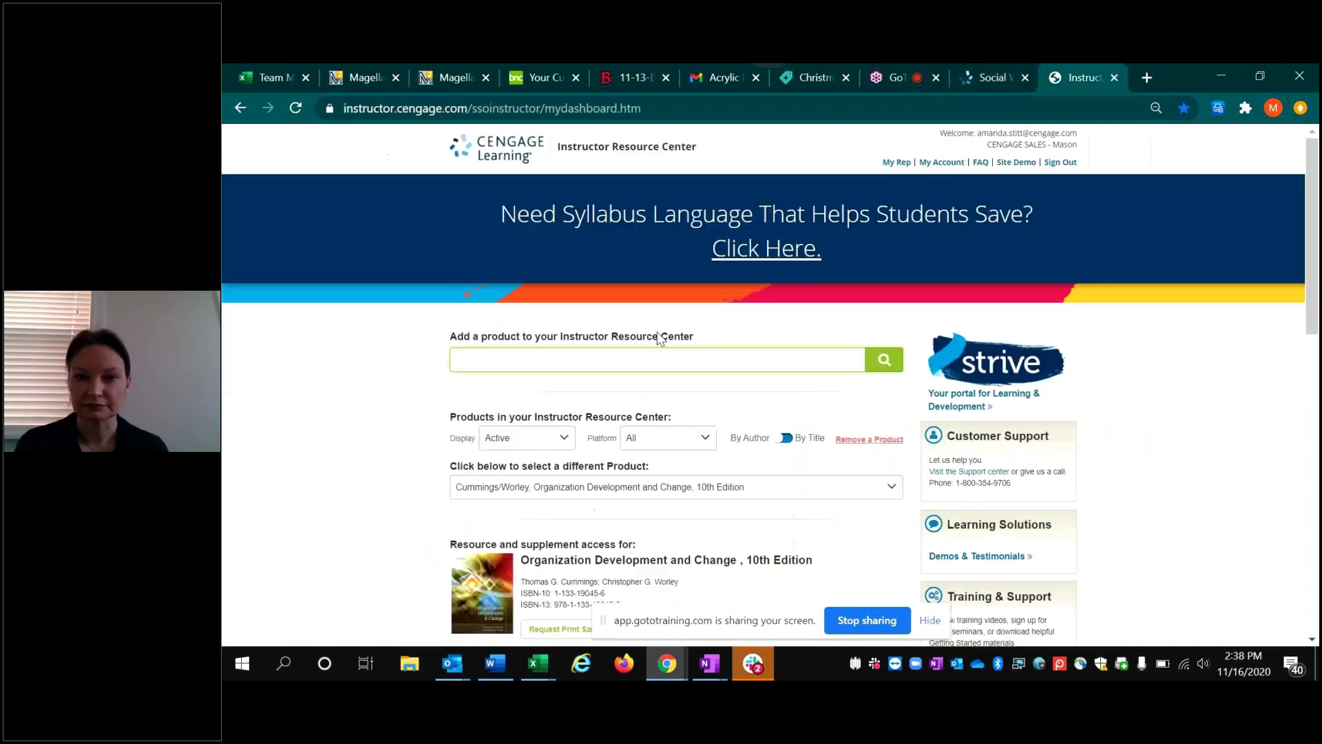
{"action": "left_click", "coordinate": [602, 357]}
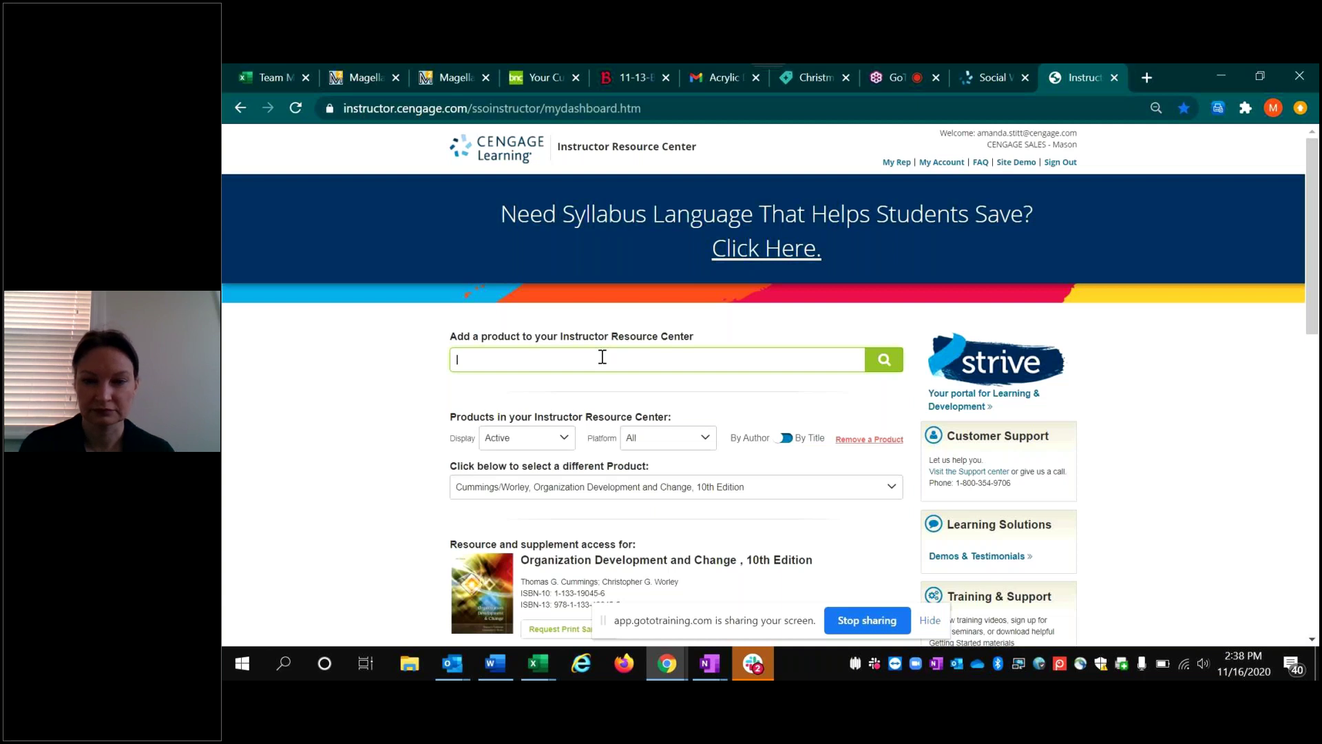
{"action": "type", "text": "Ethical Decisions for Social Work"}
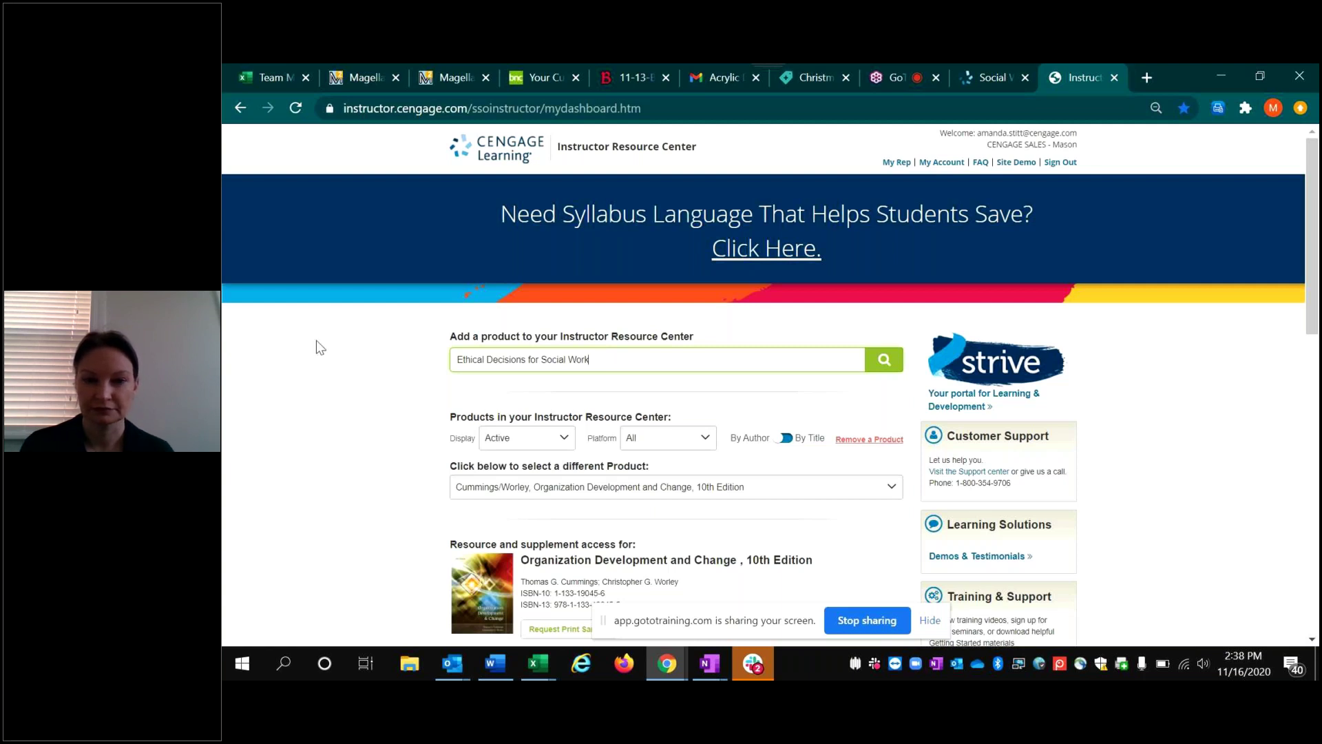
{"action": "key", "text": "Return"}
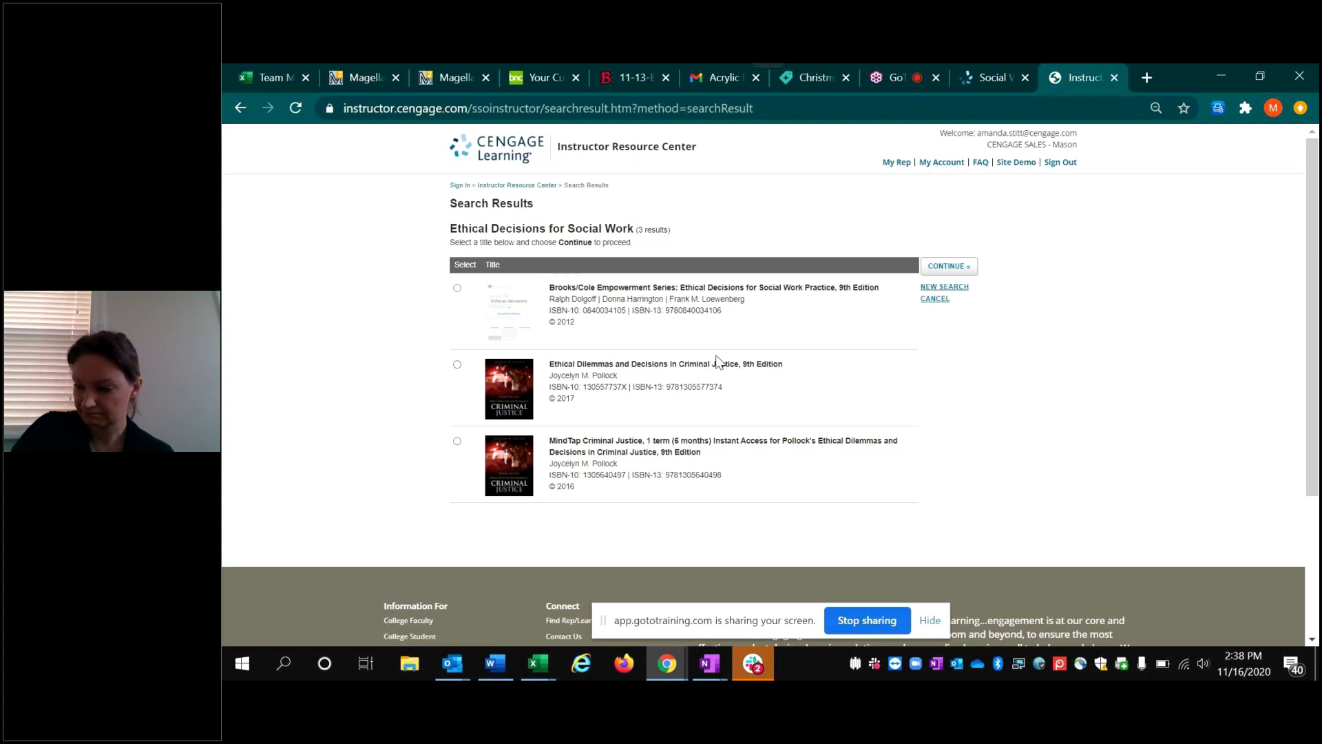
Select Ethical Decisions for Social Work Practice, 9th Edition and add it to the Instructor Resource Center.
{"action": "left_click", "coordinate": [457, 289]}
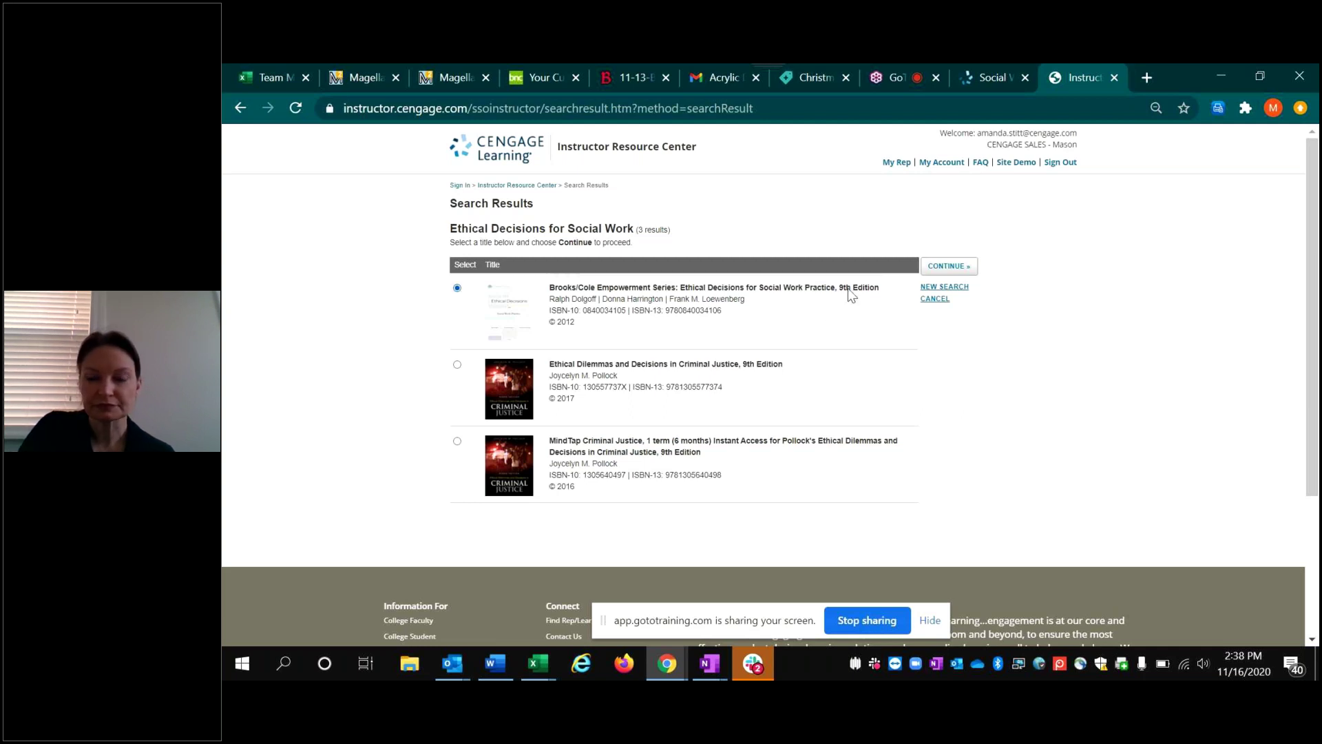
{"action": "left_click", "coordinate": [954, 267]}
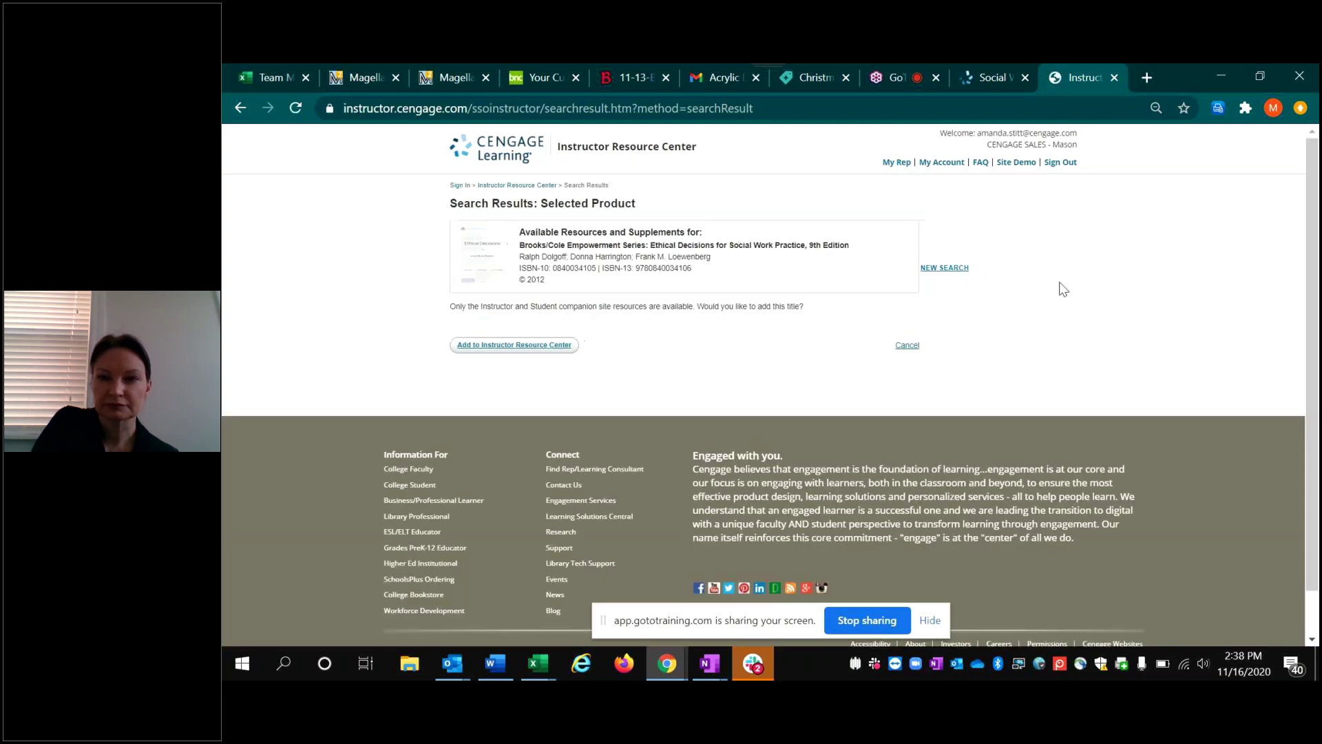
{"action": "left_click", "coordinate": [498, 350]}
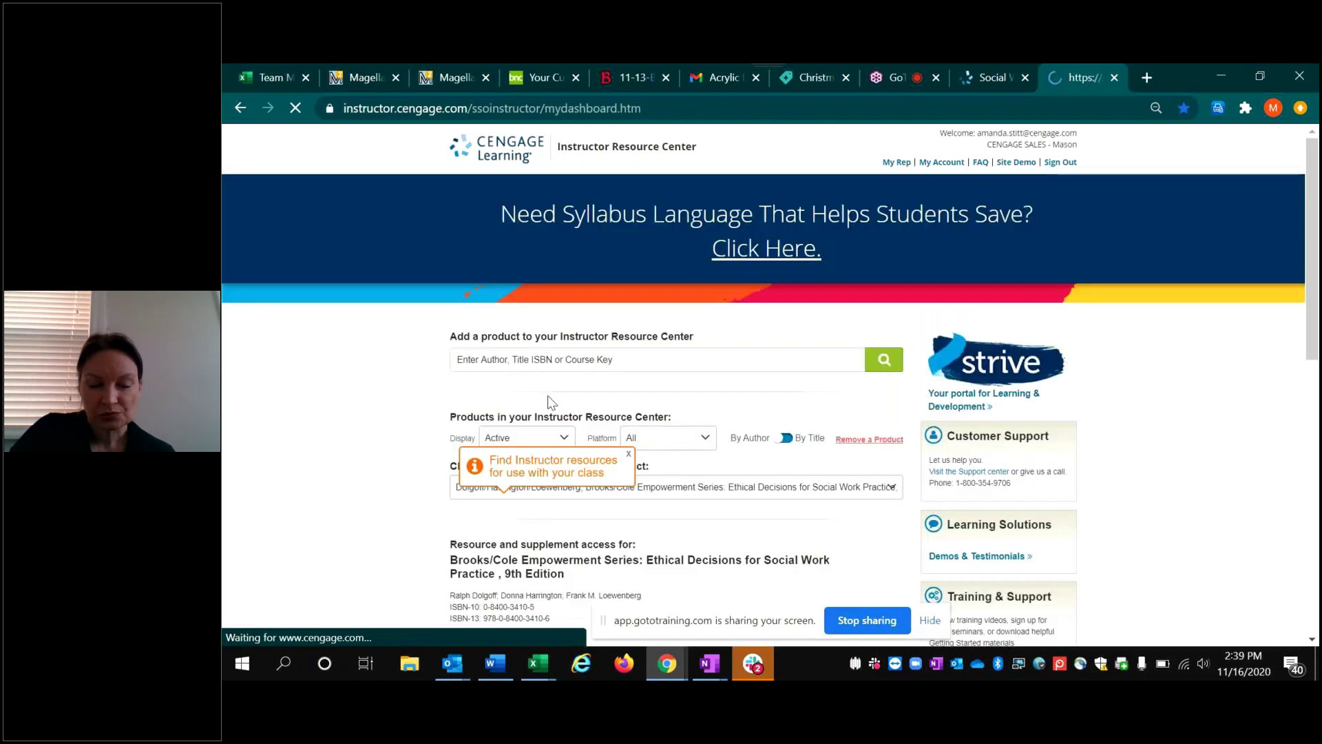
Close the find-resources tip and browse the product list, keeping Ethical Decisions selected.
{"action": "left_click", "coordinate": [629, 457]}
{"action": "scroll", "coordinate": [395, 426], "scroll_direction": "down", "scroll_amount": 3}
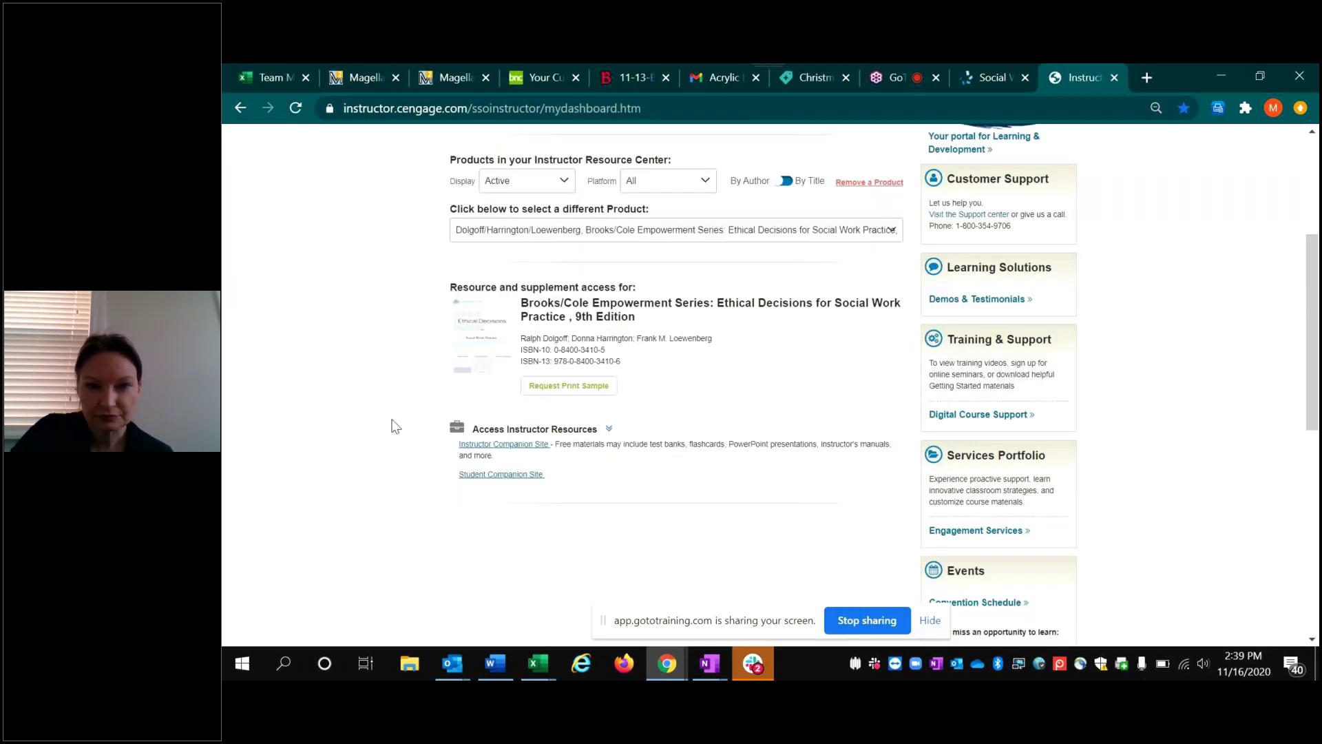
{"action": "scroll", "coordinate": [395, 425], "scroll_direction": "up", "scroll_amount": 1}
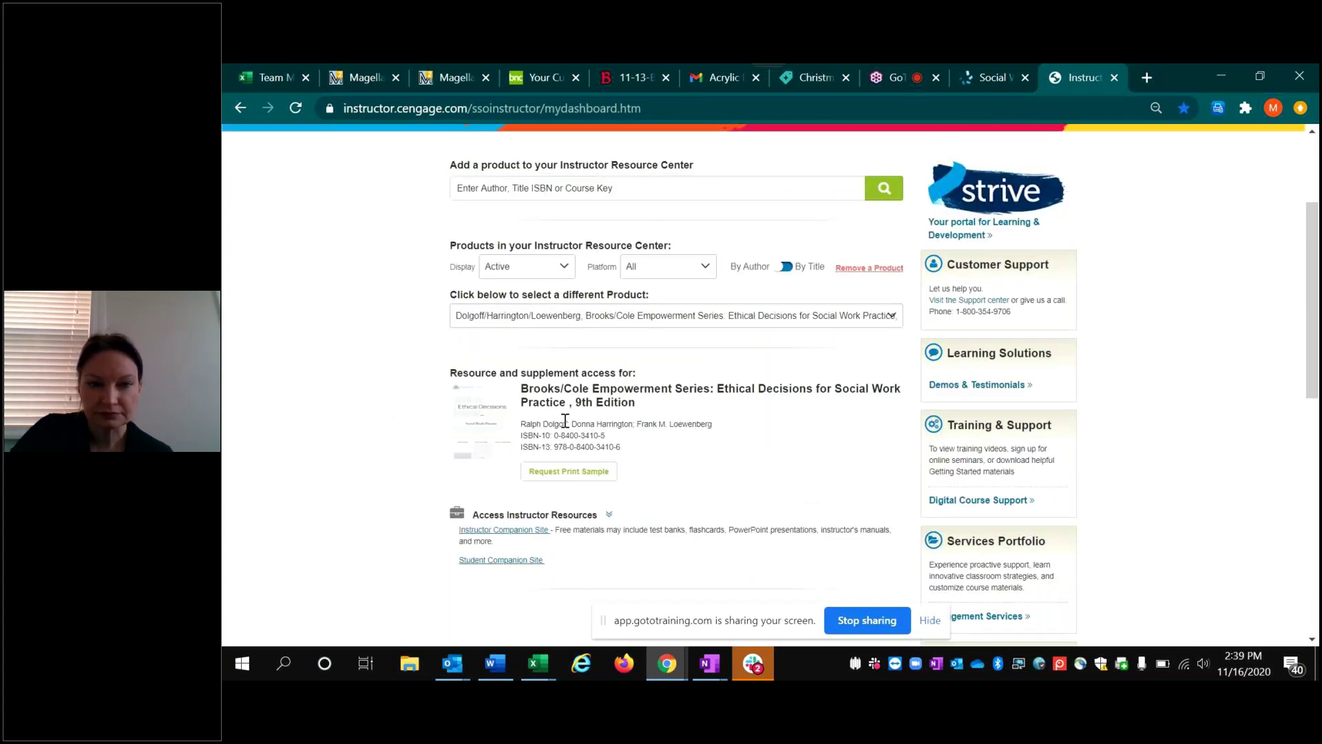
{"action": "left_click", "coordinate": [637, 318]}
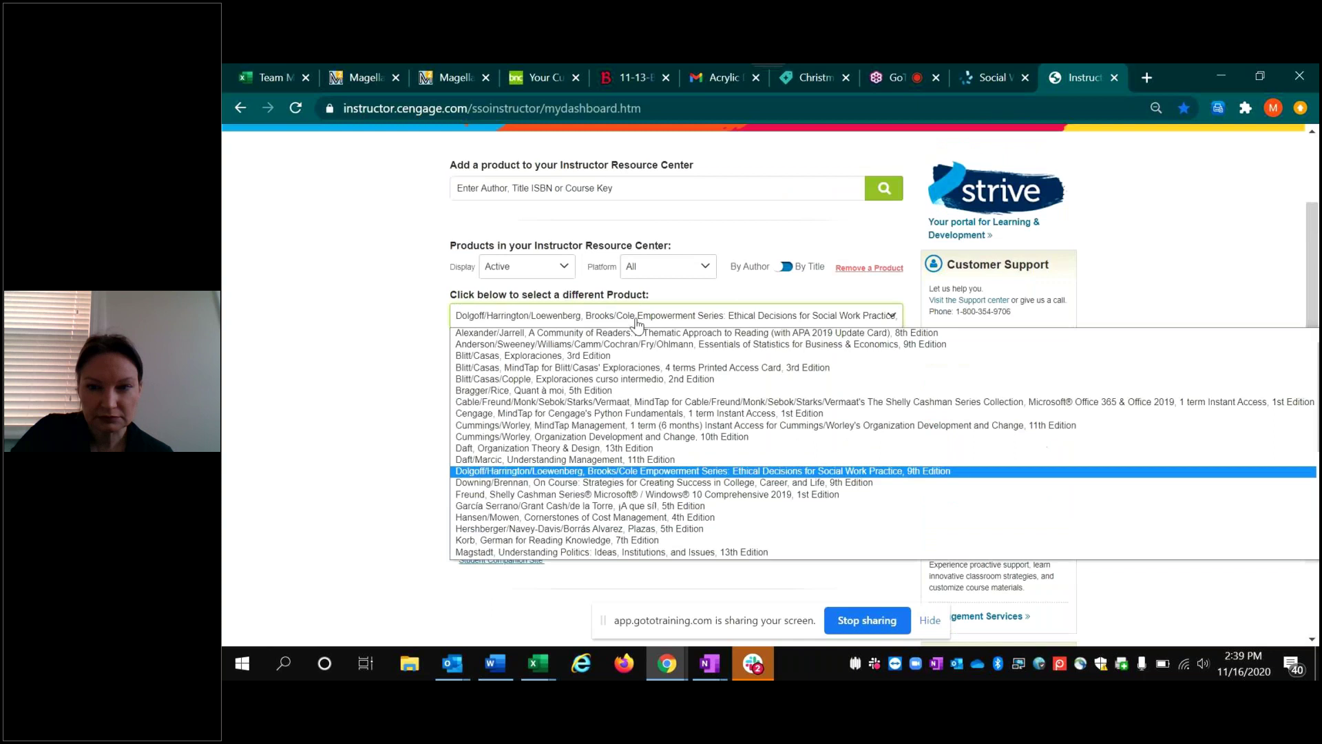
{"action": "scroll", "coordinate": [635, 342], "scroll_direction": "down", "scroll_amount": 3}
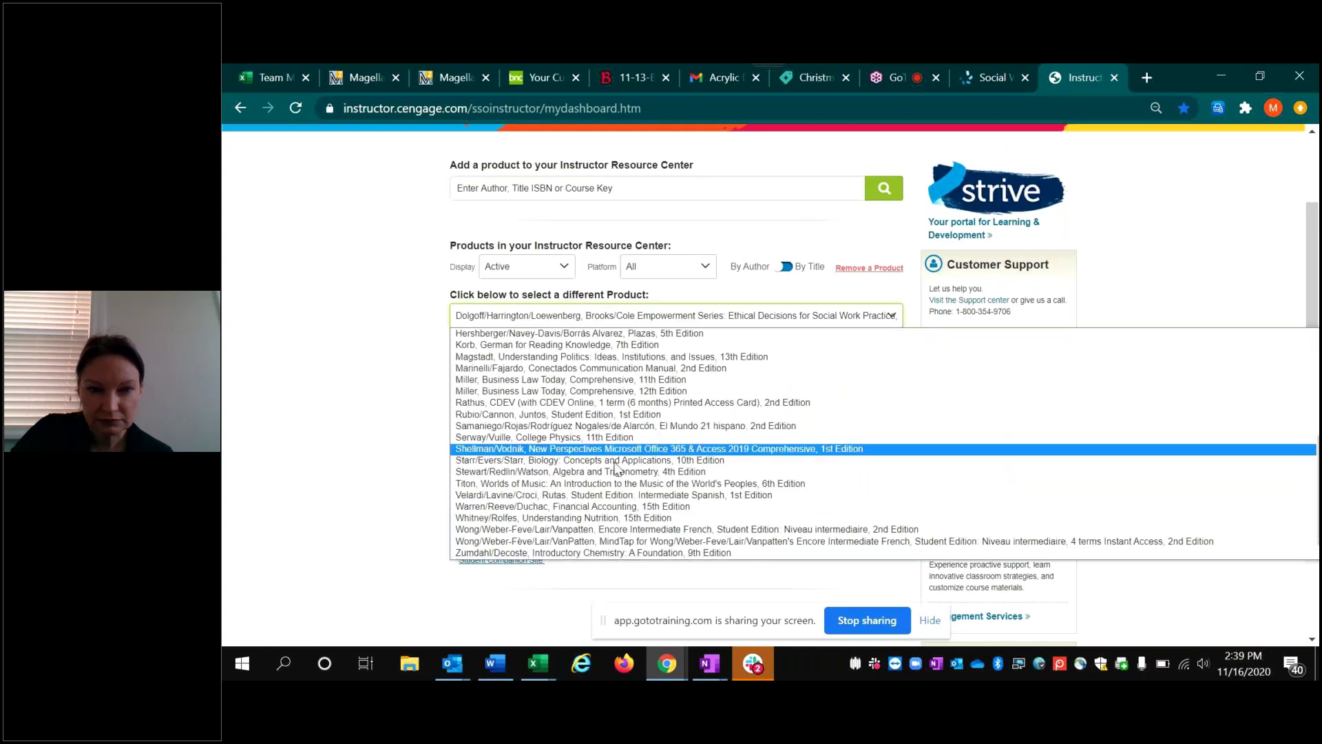
{"action": "scroll", "coordinate": [618, 468], "scroll_direction": "up", "scroll_amount": 5}
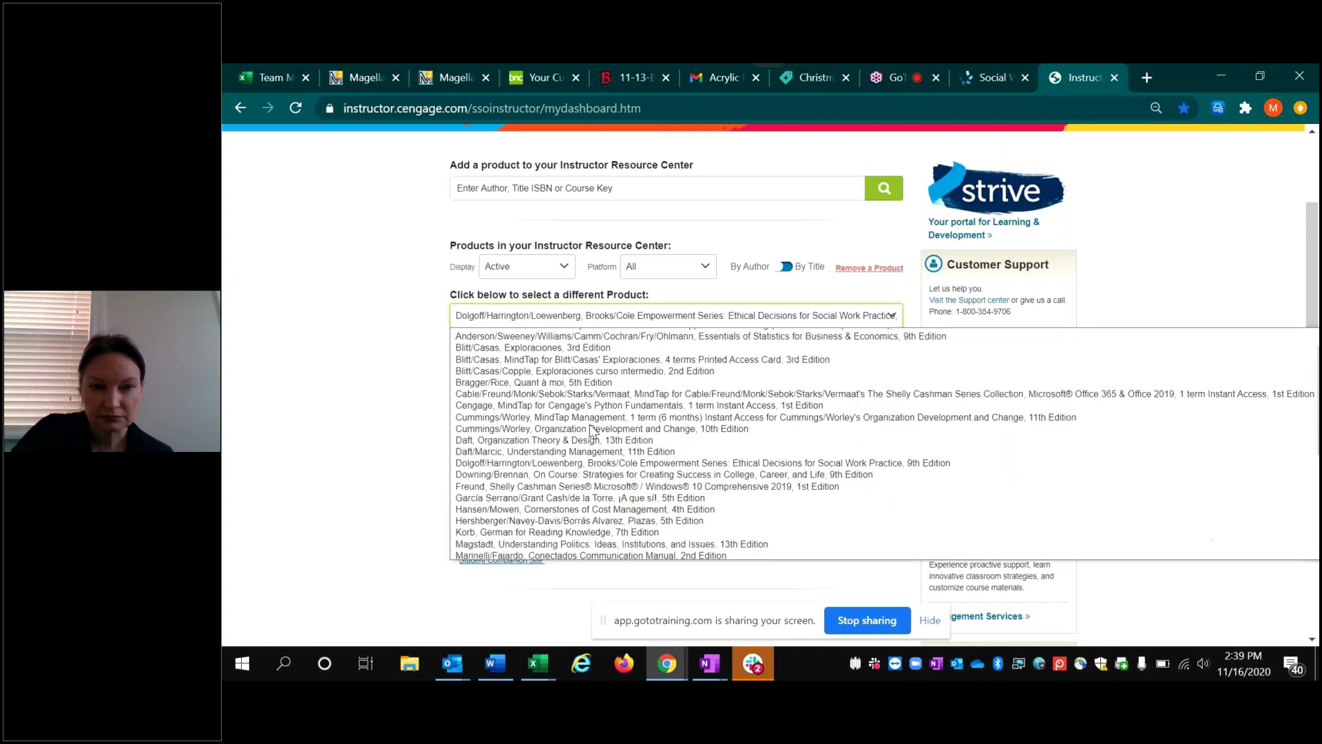
{"action": "left_click", "coordinate": [592, 322]}
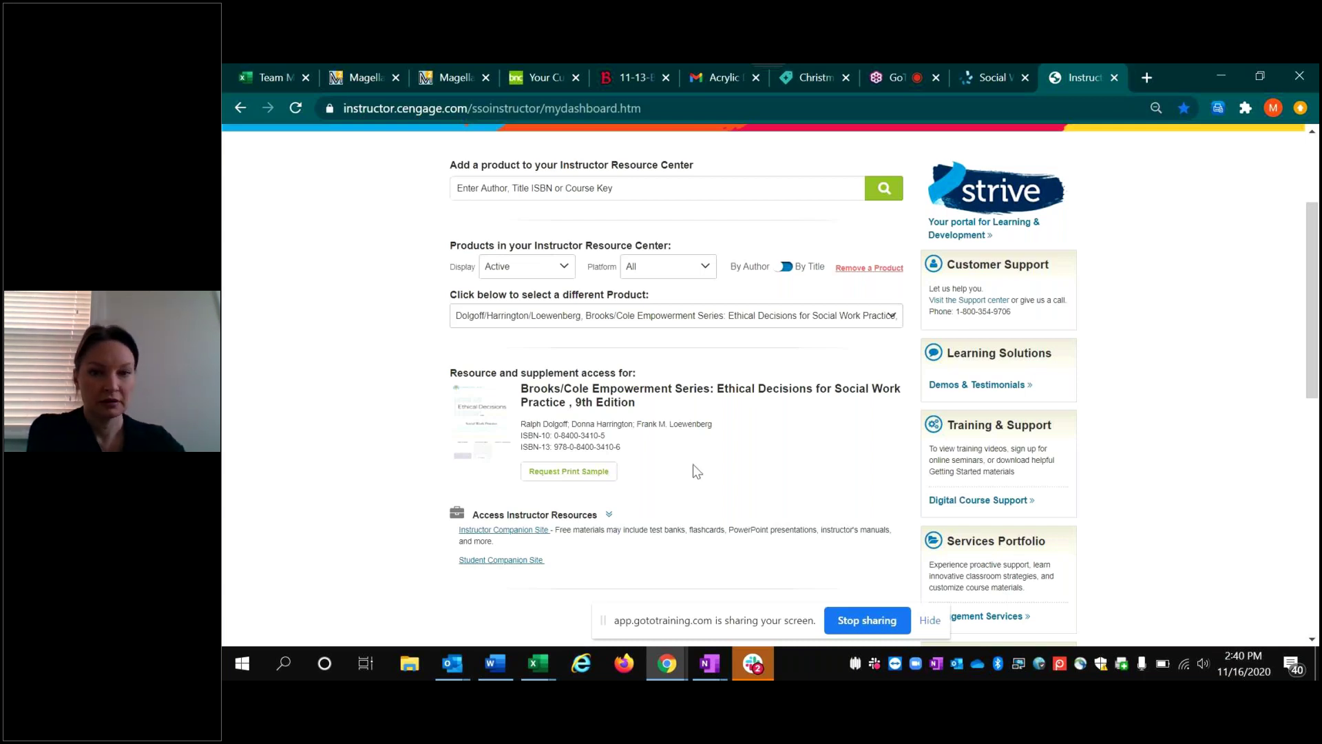
{"action": "scroll", "coordinate": [693, 469], "scroll_direction": "up", "scroll_amount": 1}
{"action": "scroll", "coordinate": [693, 469], "scroll_direction": "down", "scroll_amount": 2}
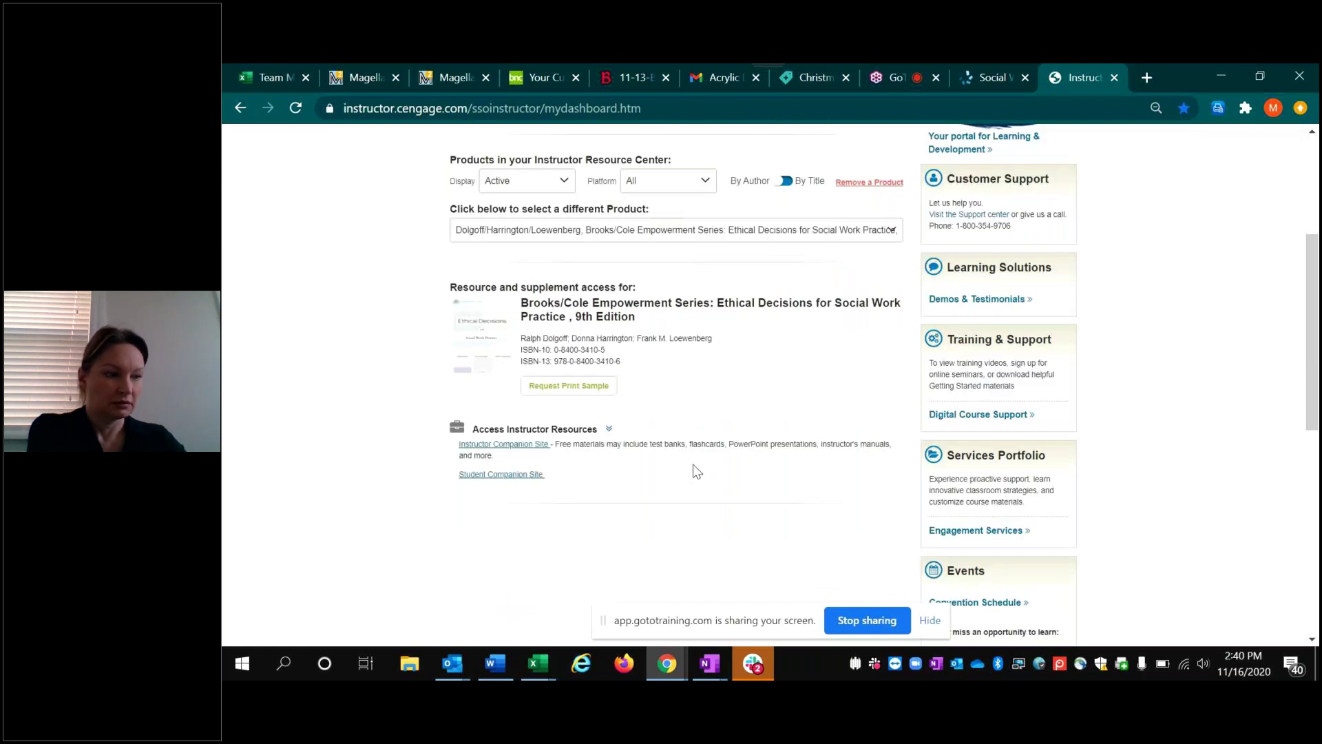
{"action": "scroll", "coordinate": [696, 471], "scroll_direction": "up", "scroll_amount": 1}
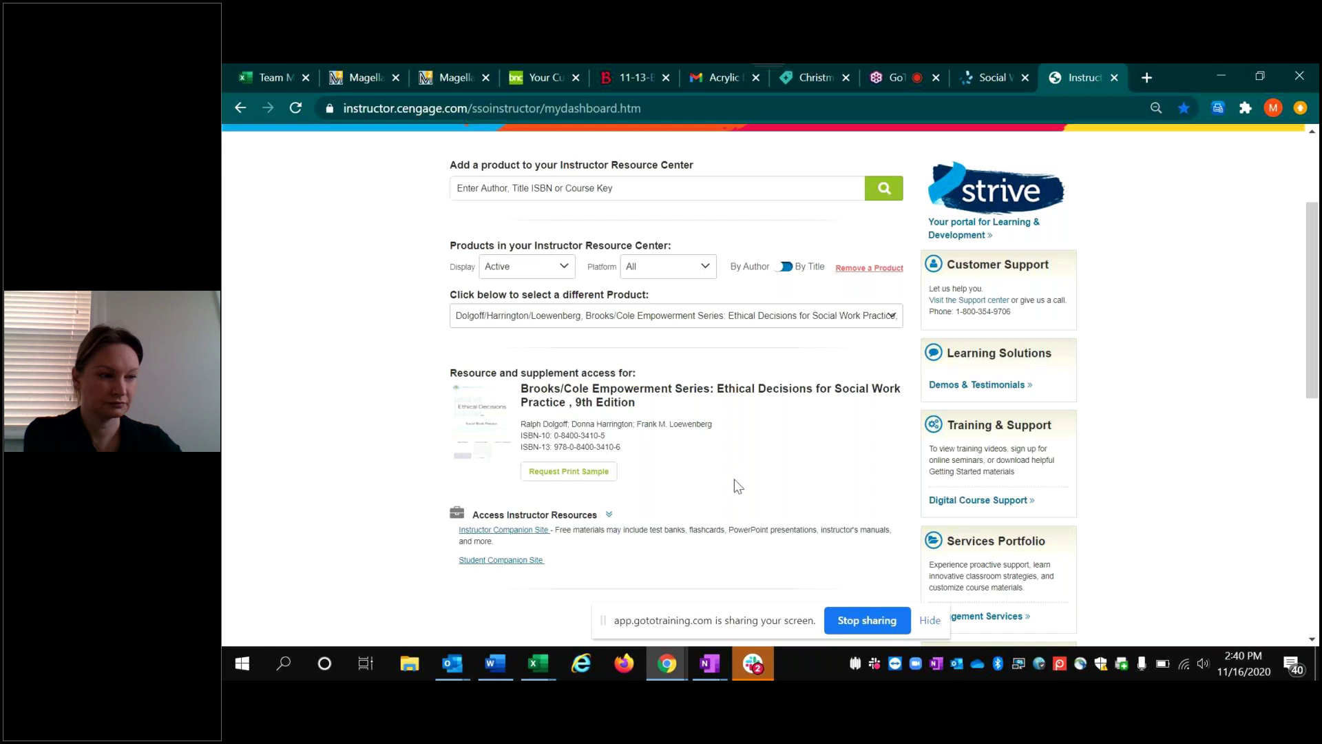
Open the book's Instructor Companion Site and select Chapter 7 from the chapter dropdown.
{"action": "left_click", "coordinate": [518, 536]}
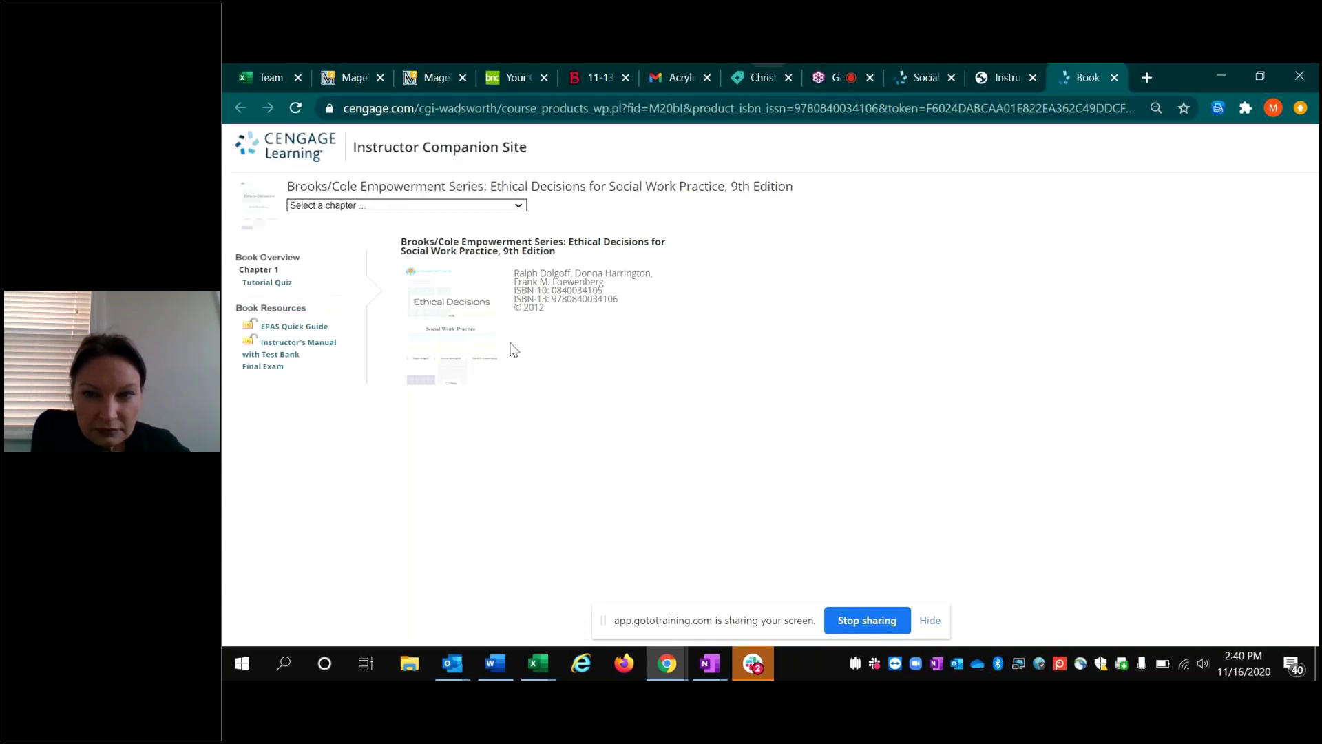
{"action": "left_click", "coordinate": [431, 207]}
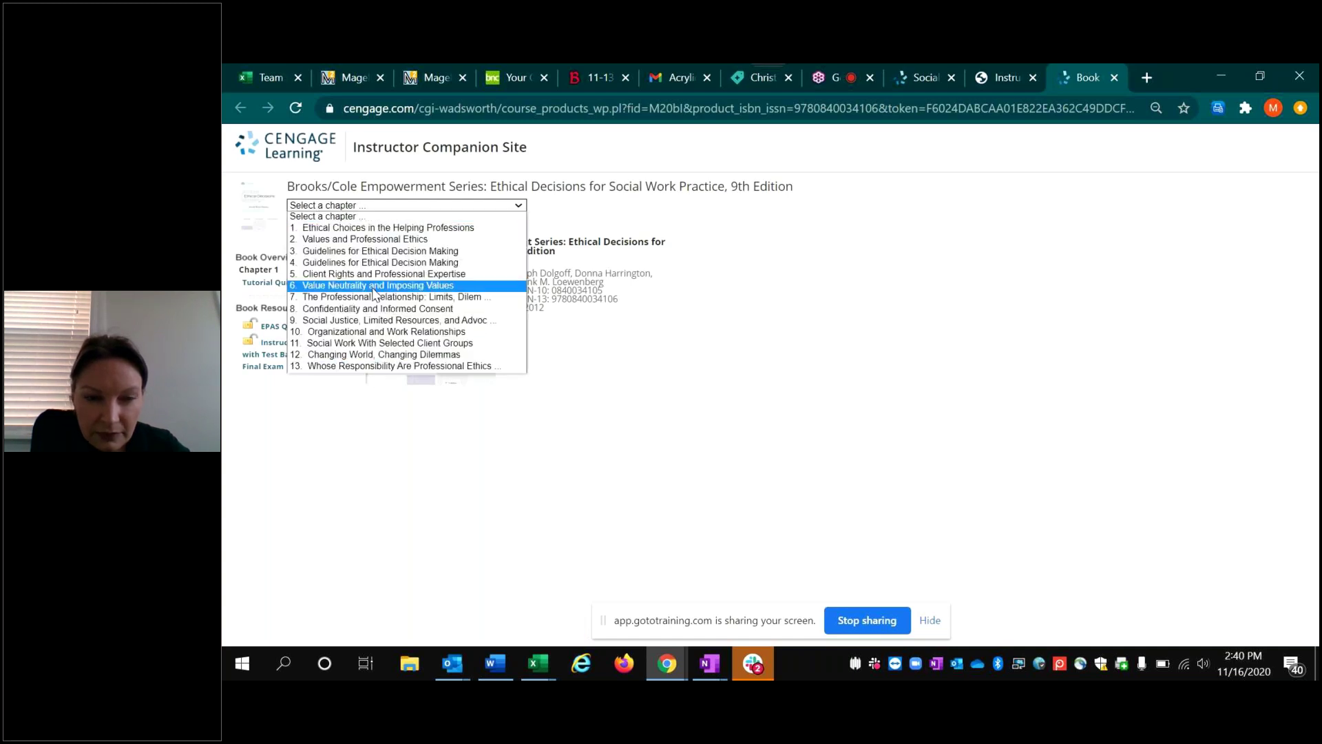
{"action": "left_click", "coordinate": [535, 321]}
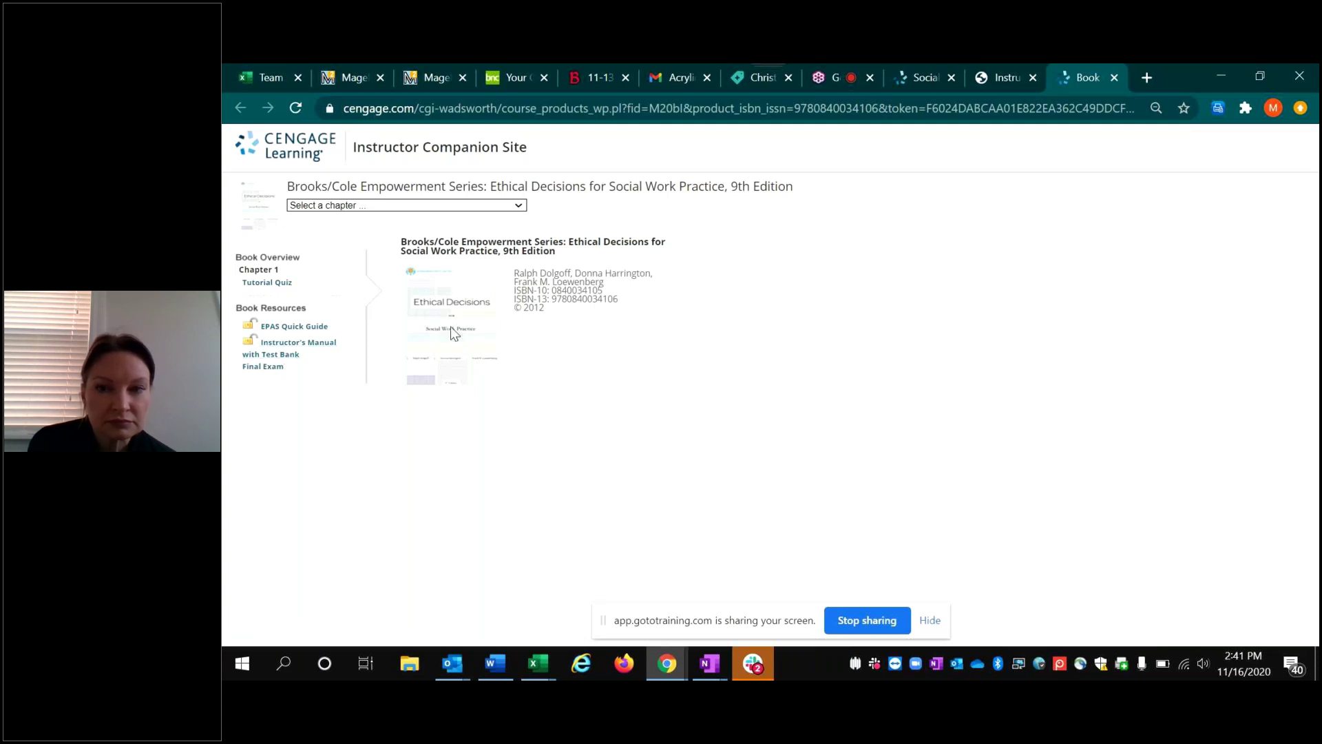
{"action": "left_click", "coordinate": [462, 205]}
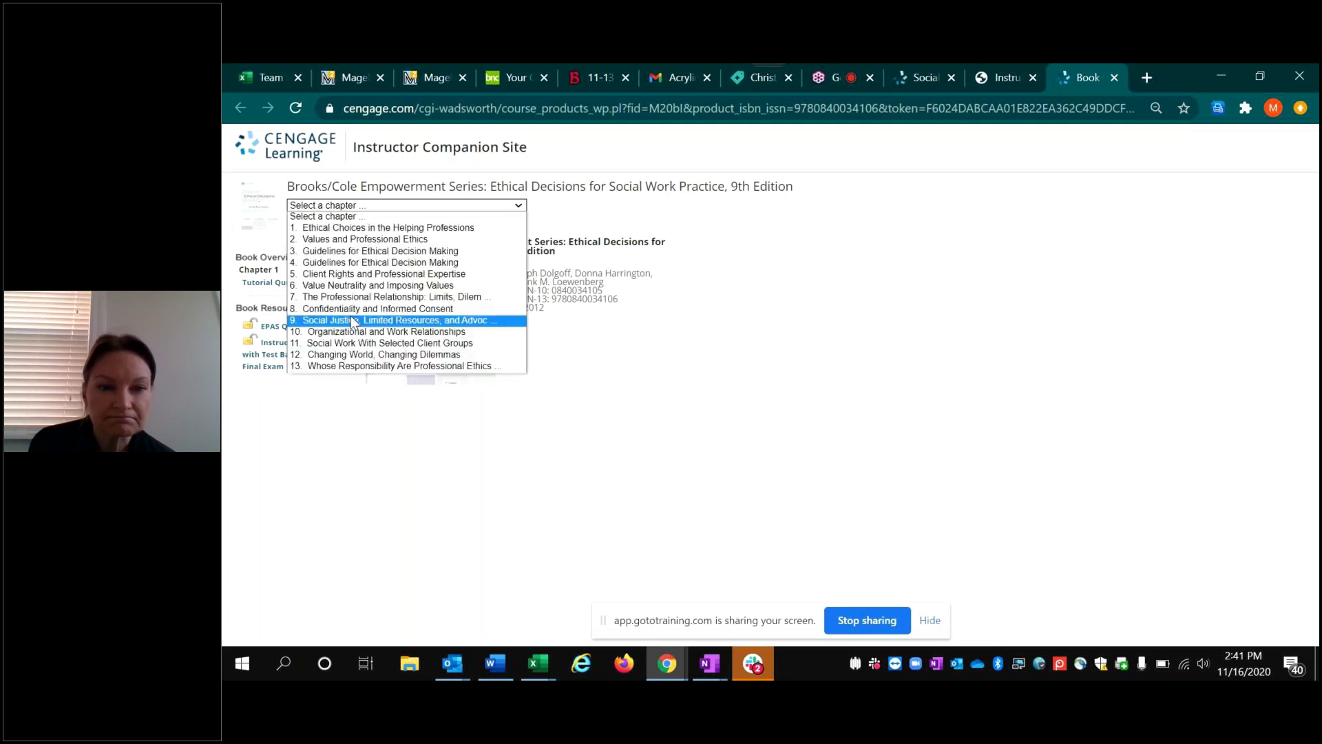
{"action": "left_click", "coordinate": [385, 297]}
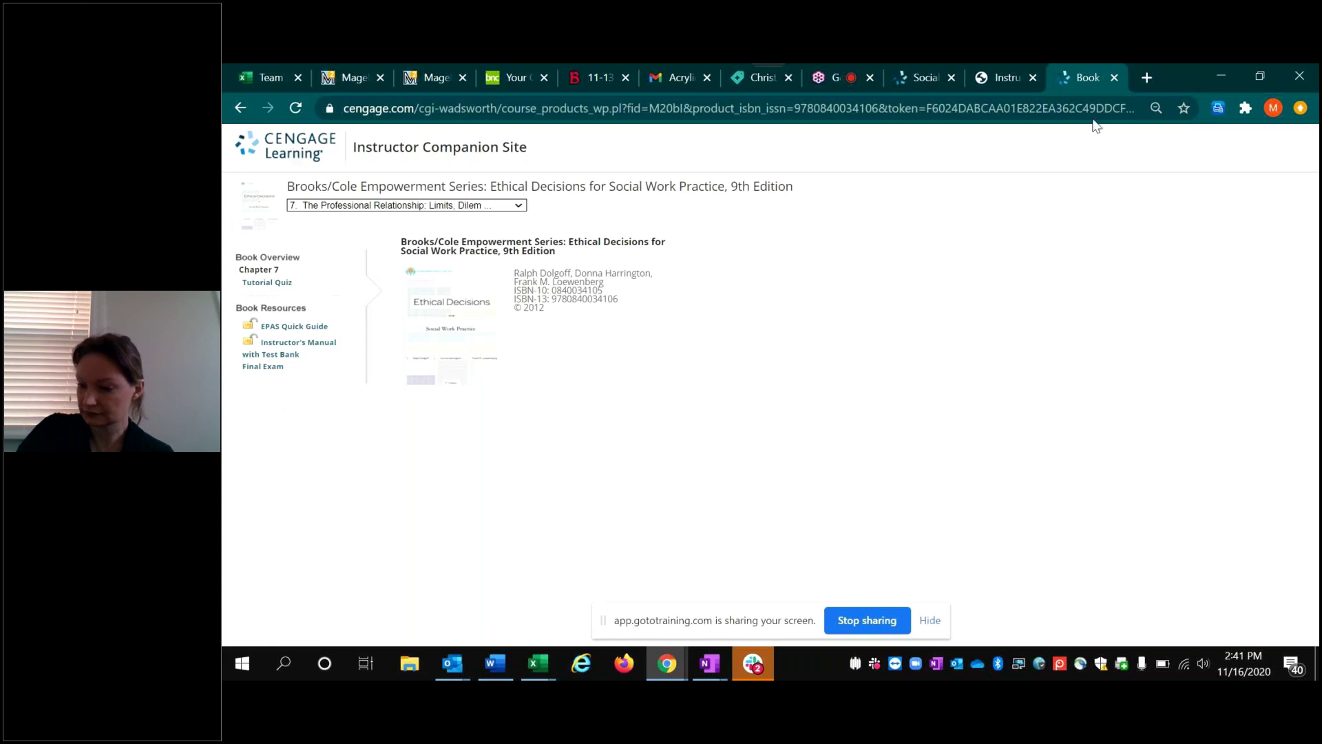
{"action": "left_click", "coordinate": [1114, 77]}
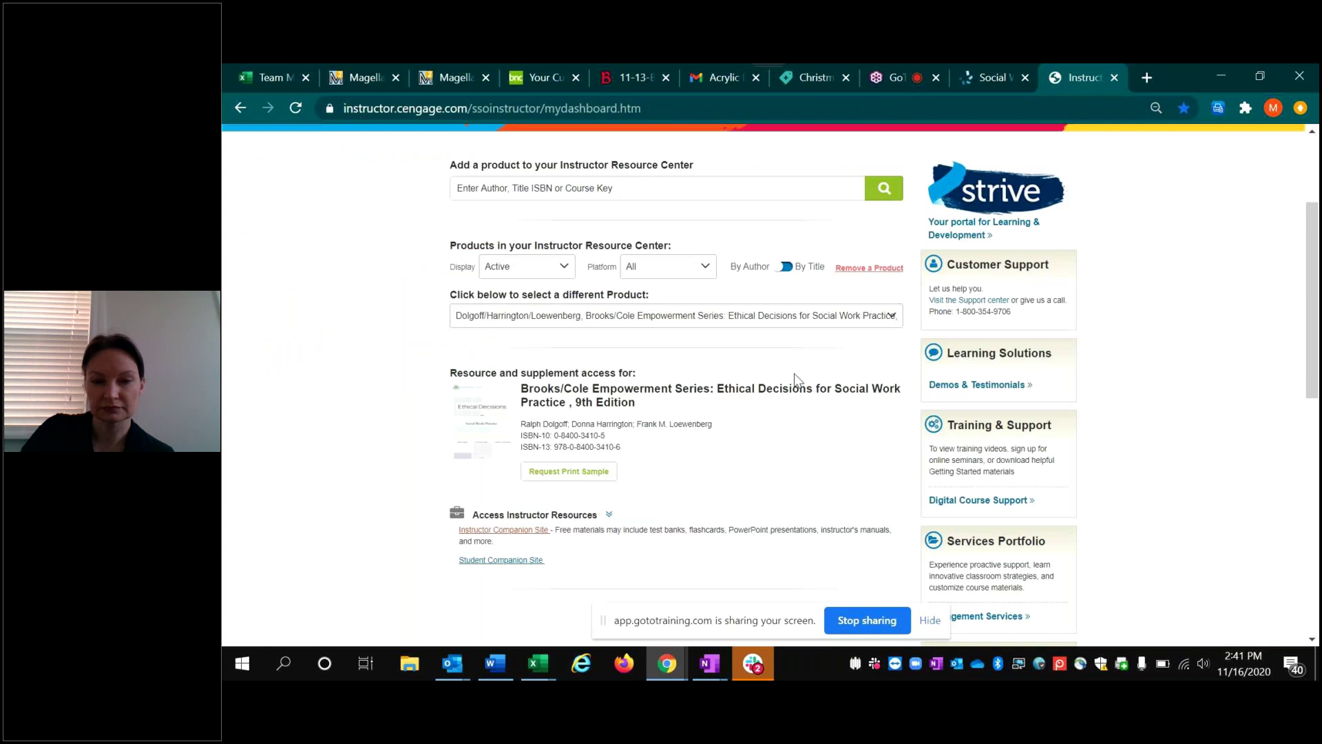
{"action": "scroll", "coordinate": [739, 460], "scroll_direction": "up", "scroll_amount": 3}
{"action": "scroll", "coordinate": [739, 460], "scroll_direction": "down", "scroll_amount": 3}
{"action": "scroll", "coordinate": [720, 453], "scroll_direction": "down", "scroll_amount": 1}
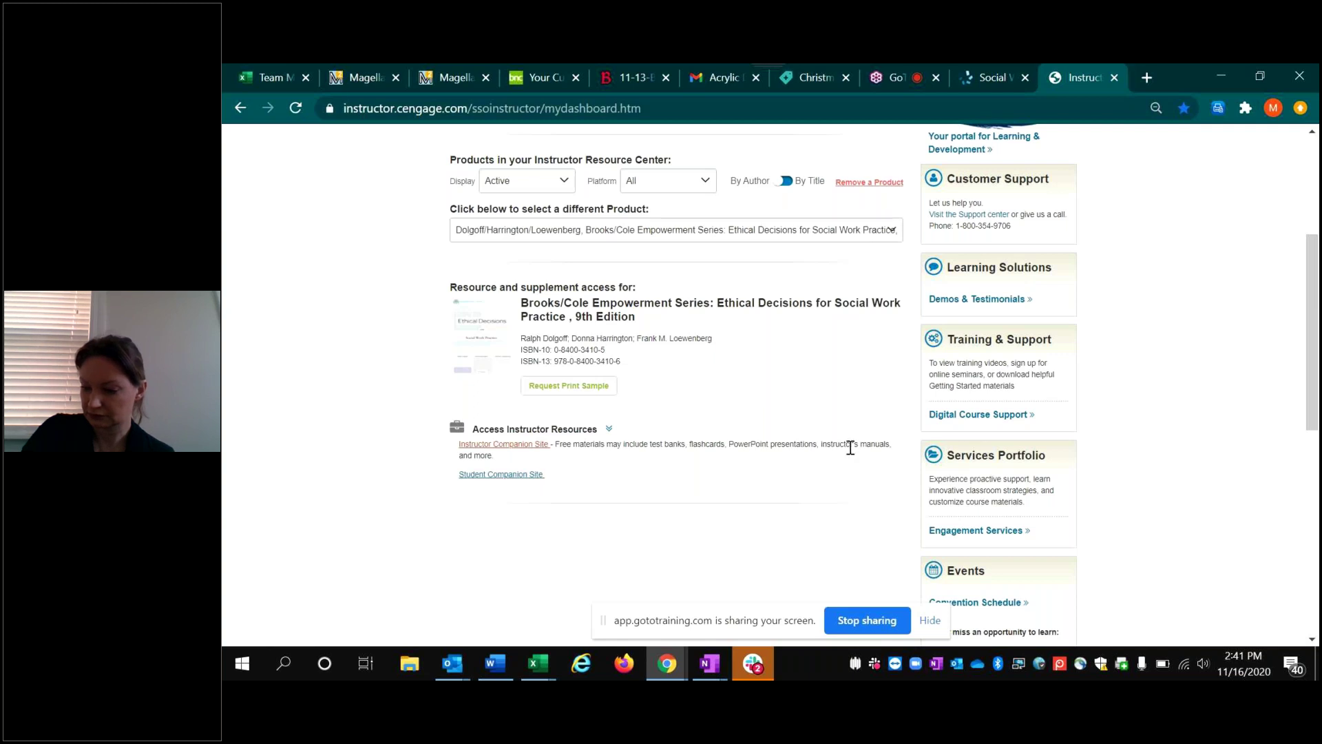
{"action": "scroll", "coordinate": [789, 486], "scroll_direction": "up", "scroll_amount": 1}
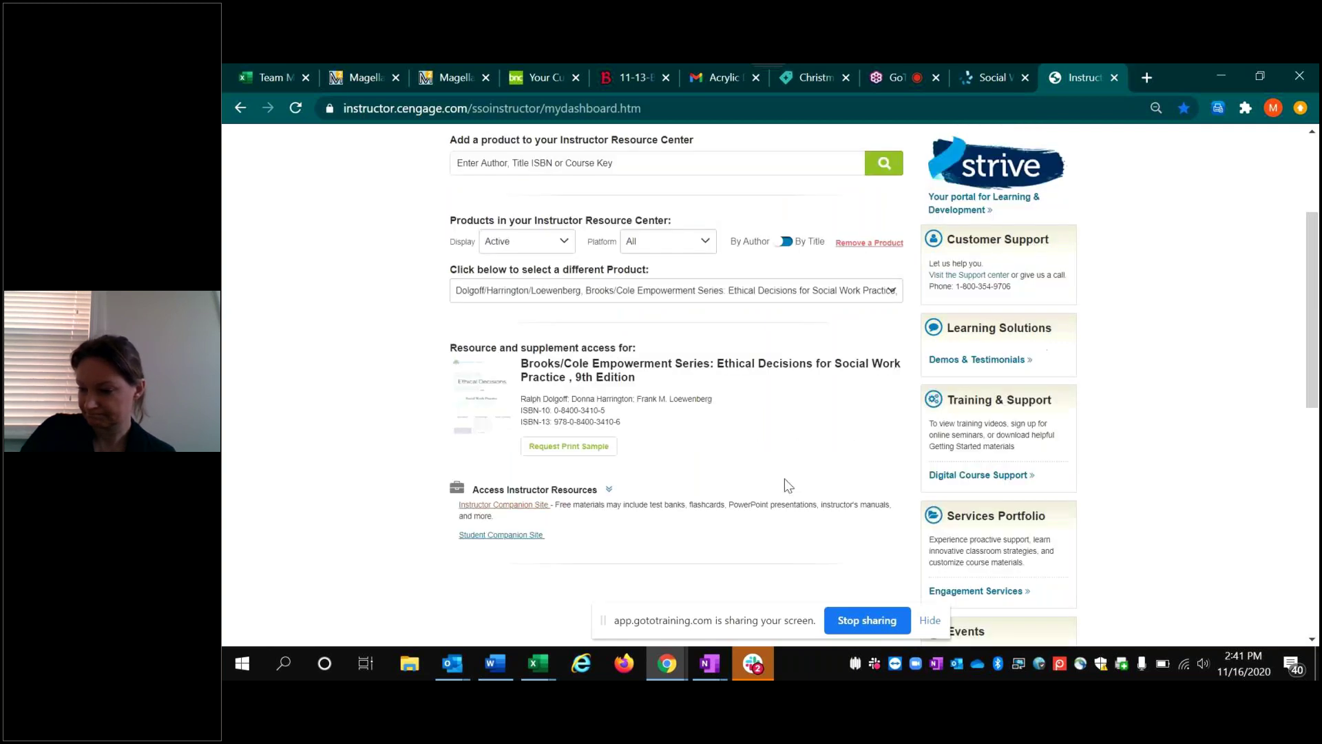
{"action": "scroll", "coordinate": [789, 487], "scroll_direction": "up", "scroll_amount": 3}
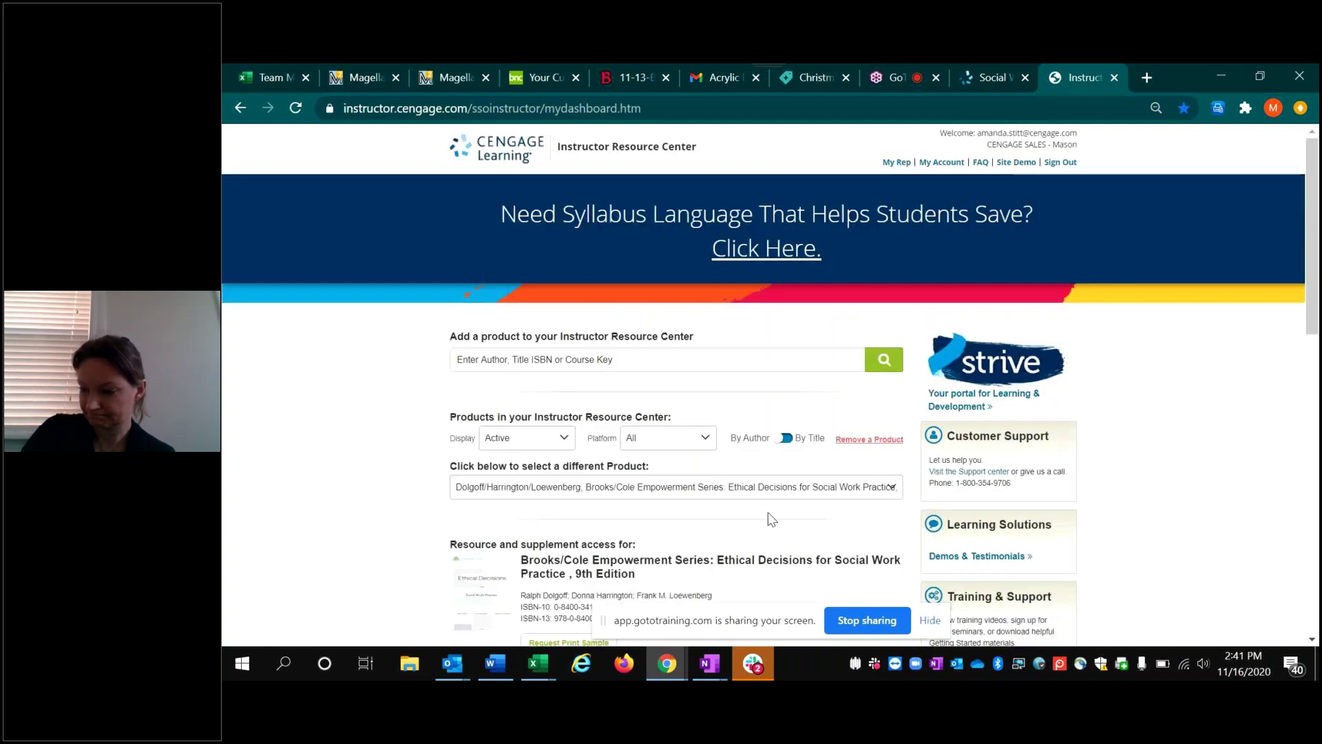
{"action": "scroll", "coordinate": [771, 519], "scroll_direction": "down", "scroll_amount": 3}
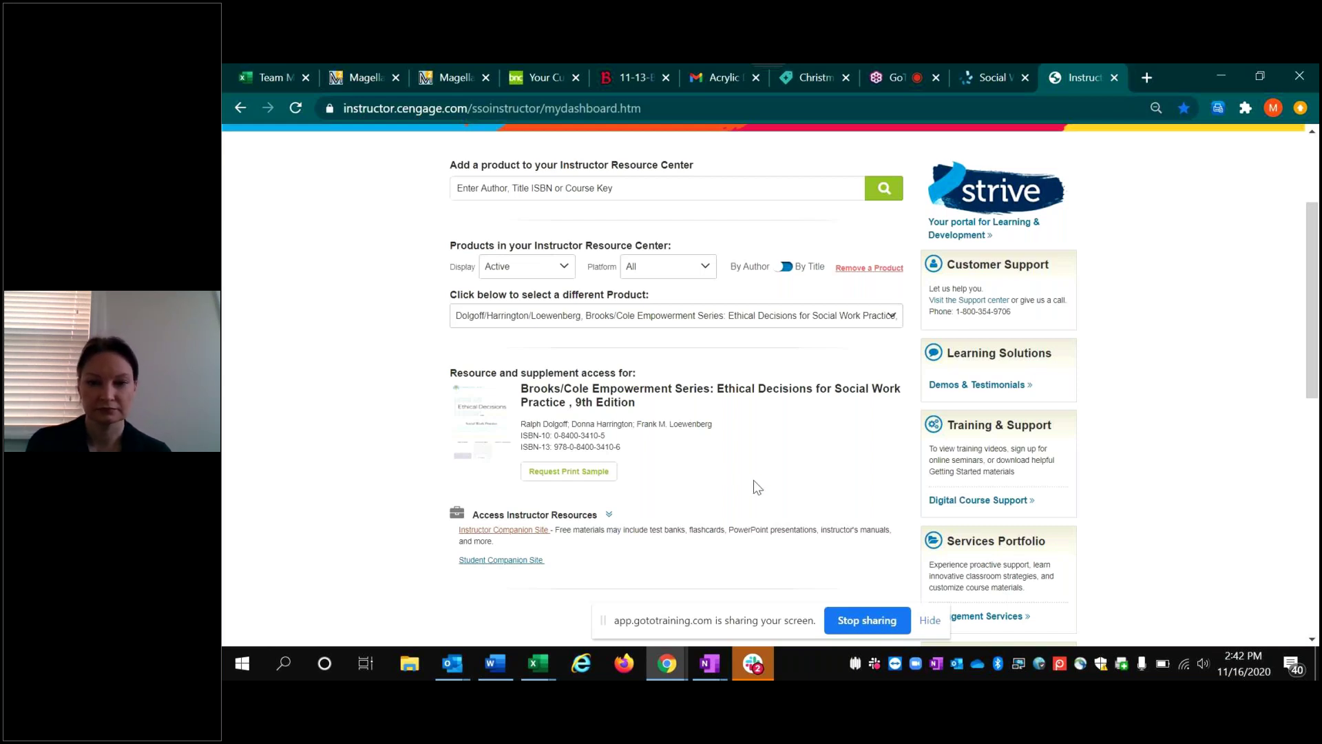
{"action": "scroll", "coordinate": [645, 525], "scroll_direction": "up", "scroll_amount": 3}
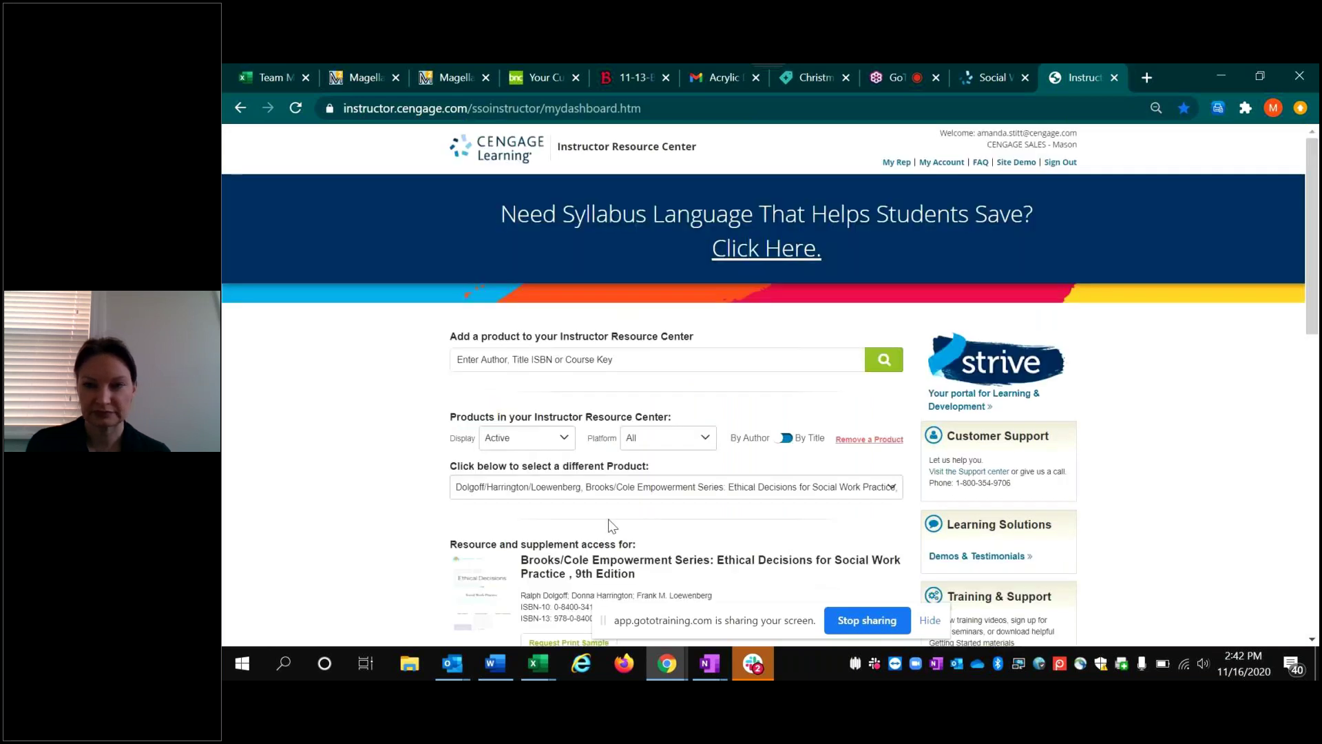
Switch the dashboard product to Cummings/Worley MindTap Management and close the resources tip.
{"action": "left_click", "coordinate": [591, 488]}
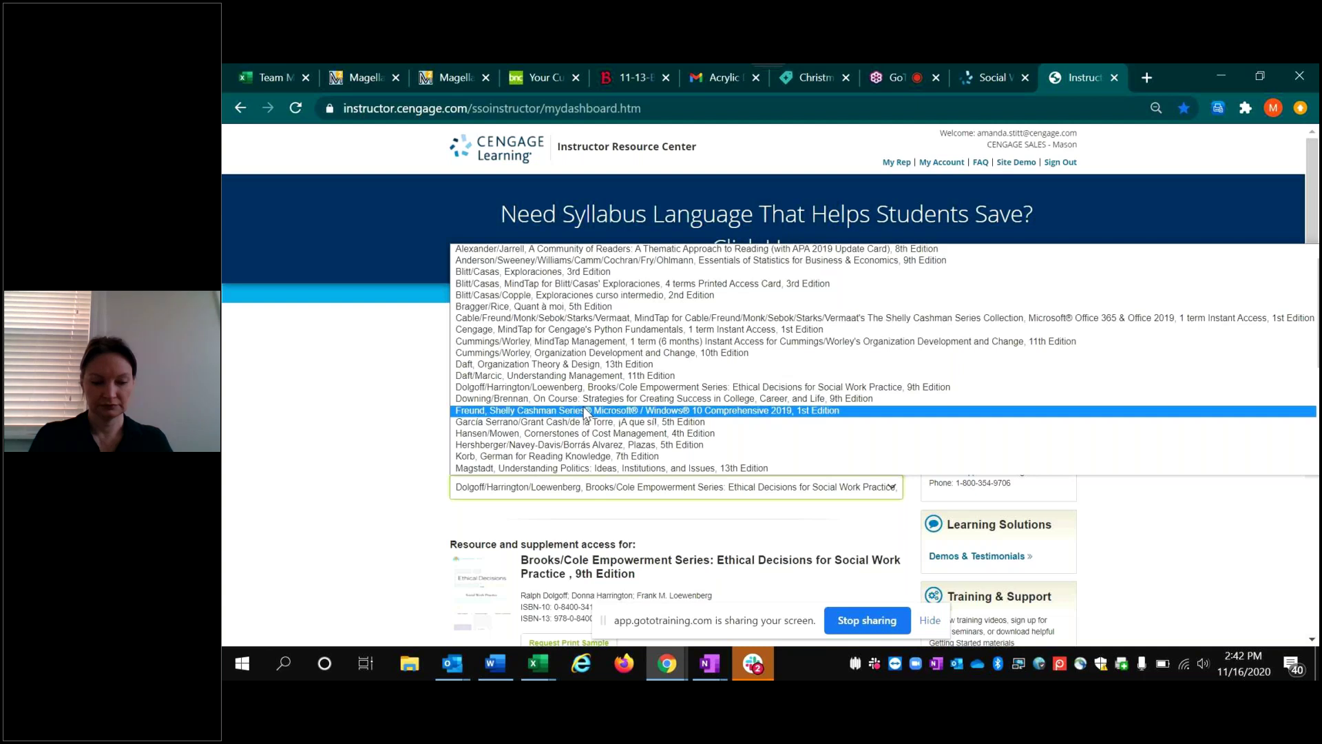
{"action": "left_click", "coordinate": [587, 343]}
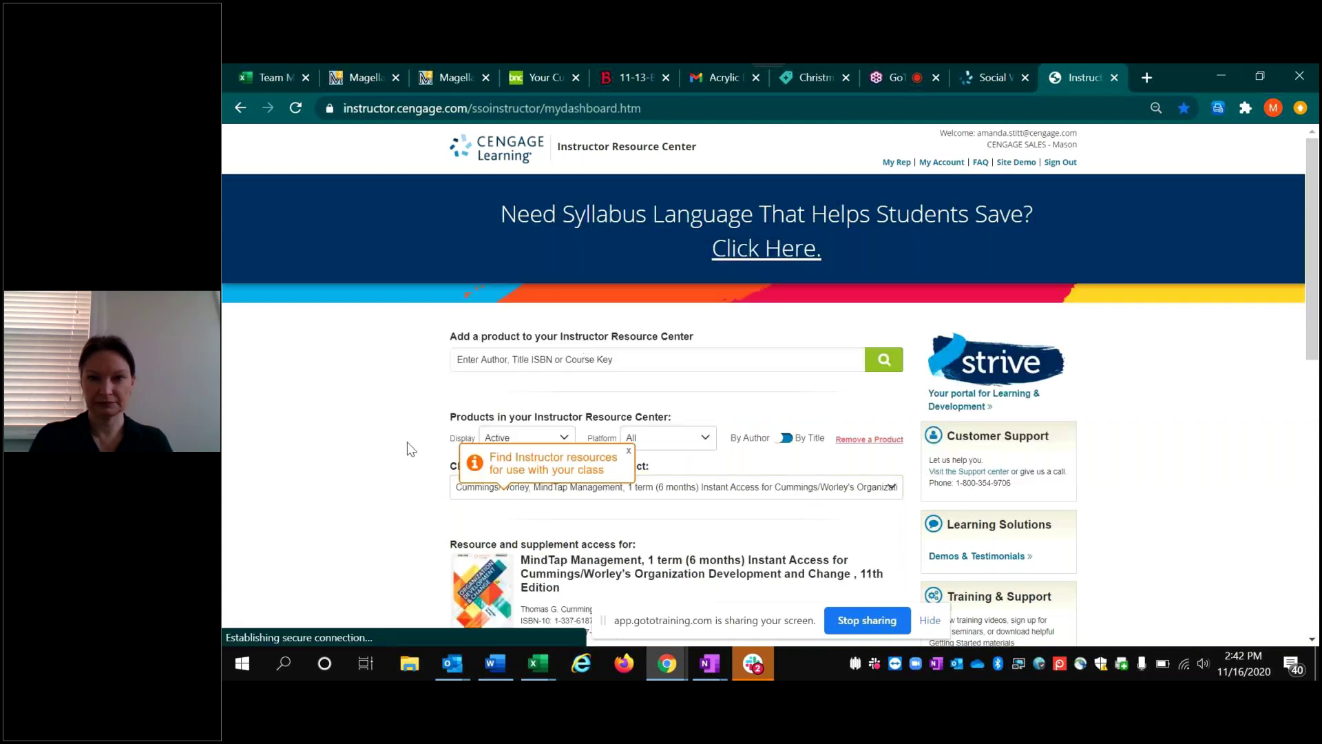
{"action": "left_click", "coordinate": [628, 459]}
Highlight 'MindTap' in the product title and scroll through its course links and resources.
{"action": "left_click_drag", "start_coordinate": [521, 559], "coordinate": [574, 558]}
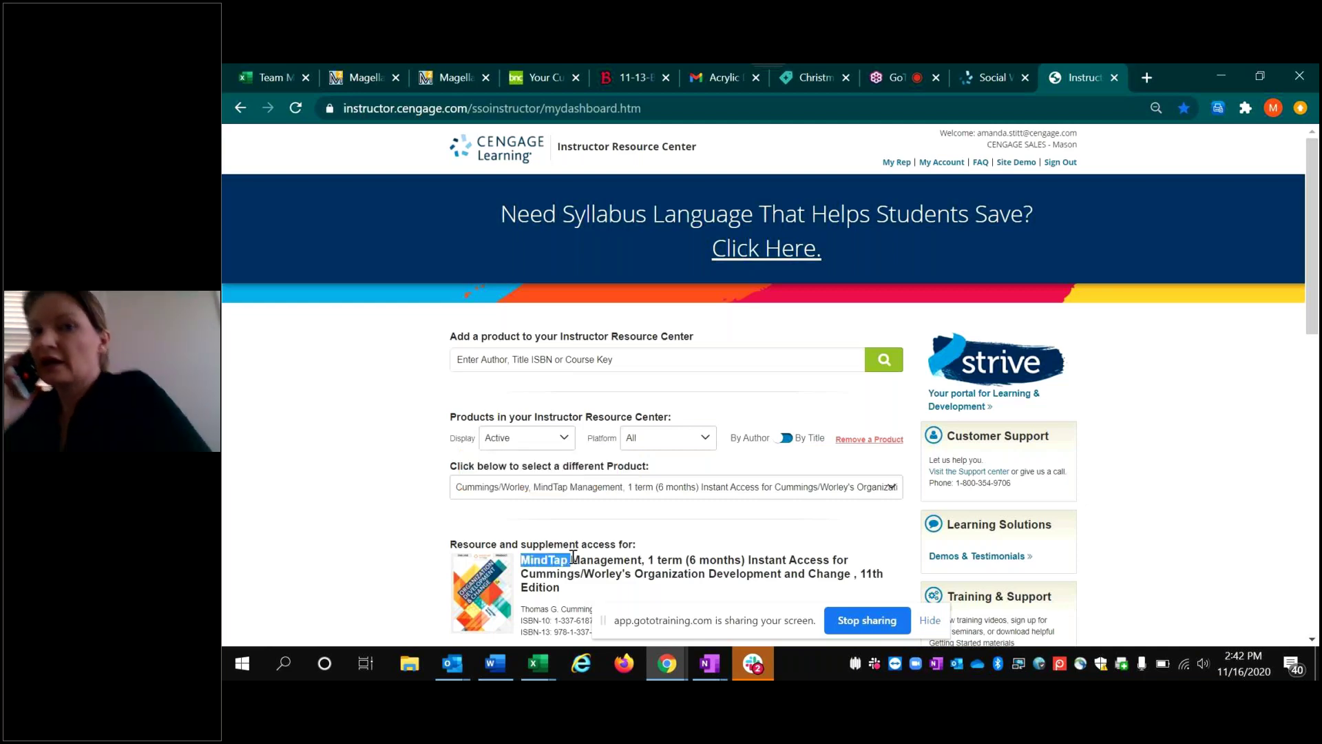
{"action": "scroll", "coordinate": [357, 443], "scroll_direction": "down", "scroll_amount": 5}
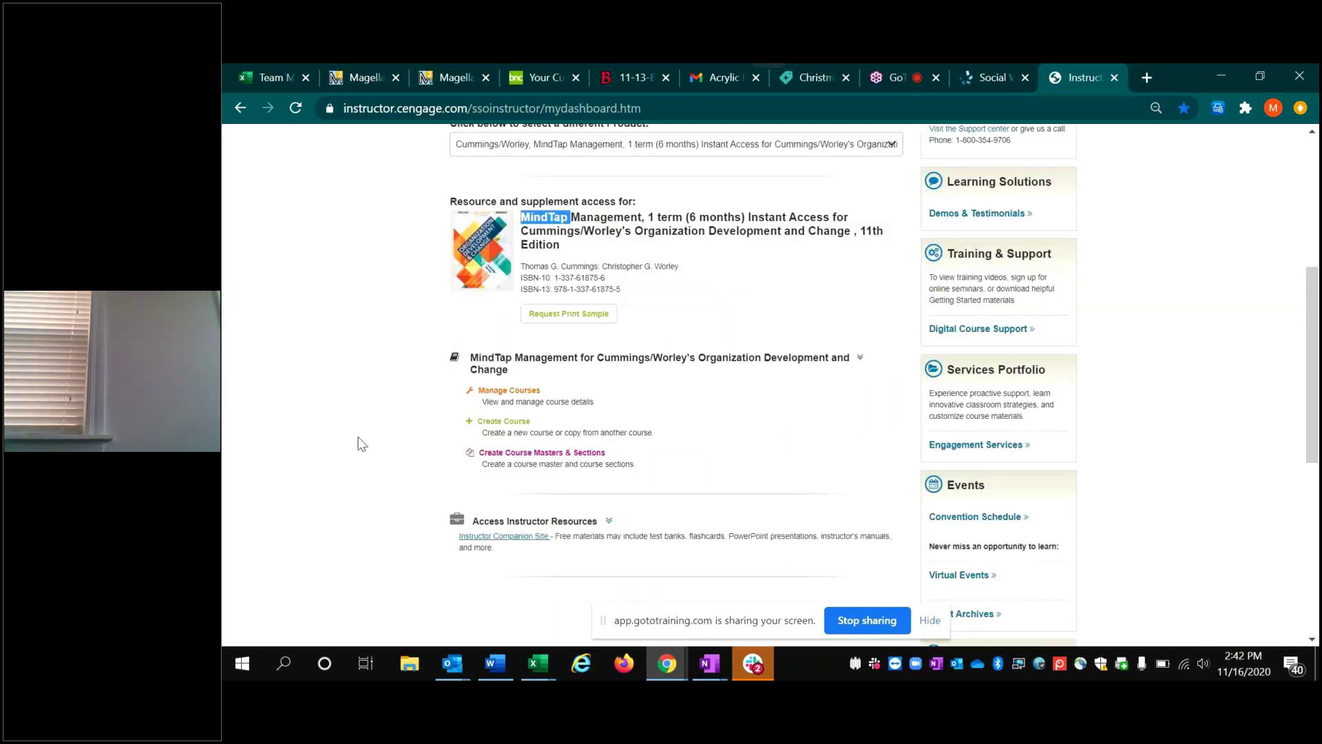
{"action": "scroll", "coordinate": [358, 443], "scroll_direction": "up", "scroll_amount": 1}
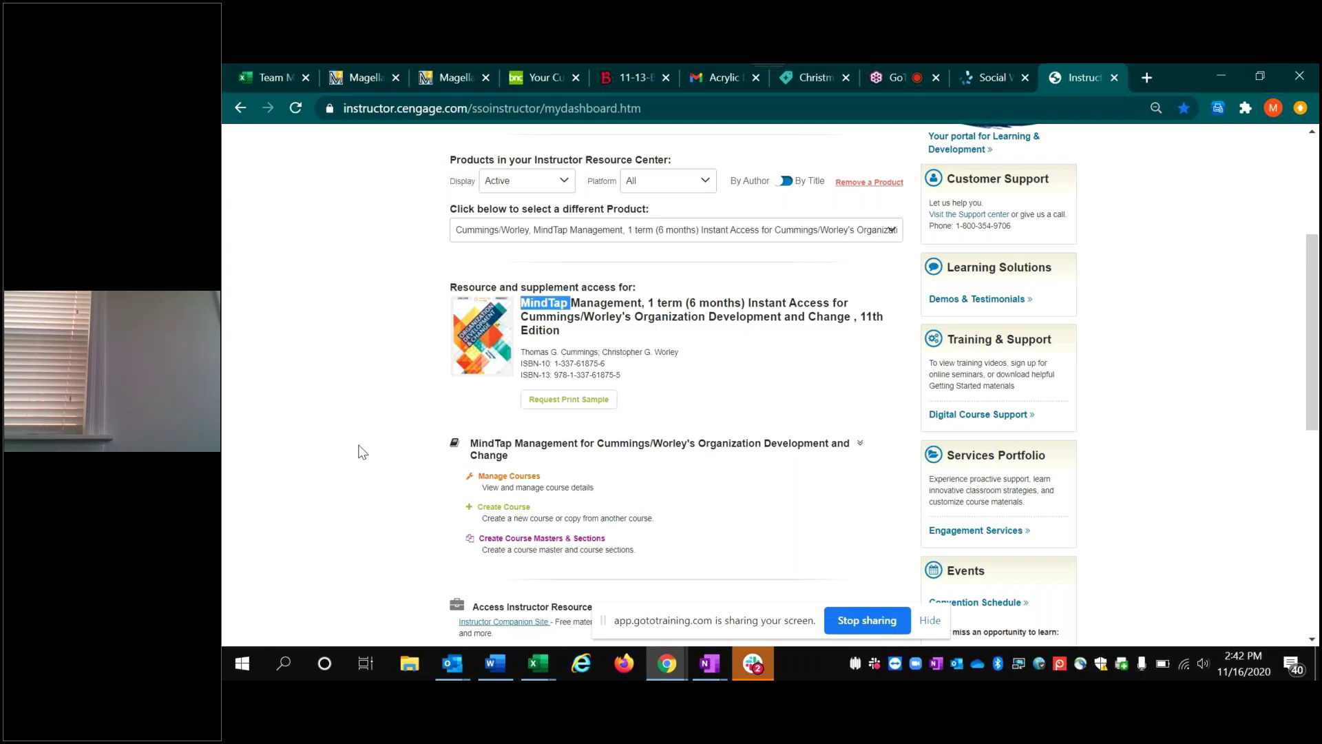
{"action": "left_click", "coordinate": [358, 446]}
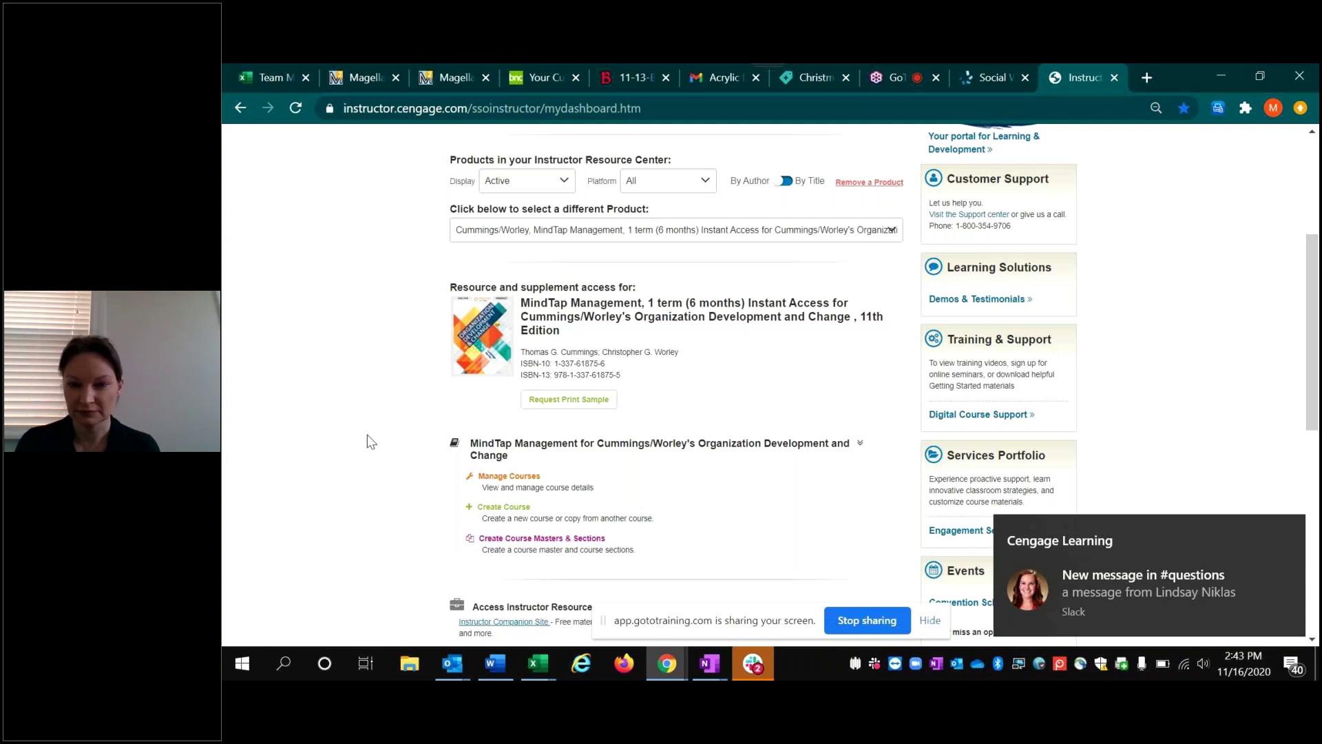
{"action": "scroll", "coordinate": [366, 441], "scroll_direction": "down", "scroll_amount": 3}
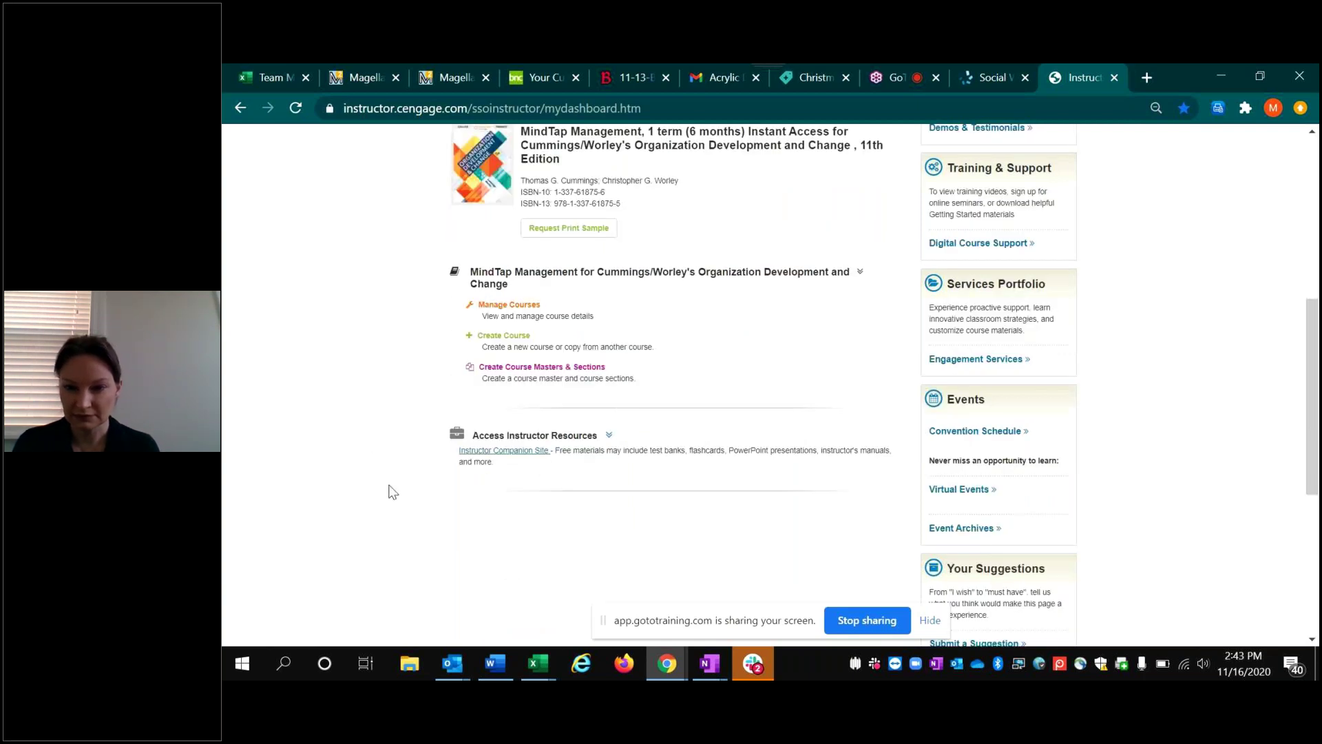
{"action": "scroll", "coordinate": [396, 490], "scroll_direction": "up", "scroll_amount": 7}
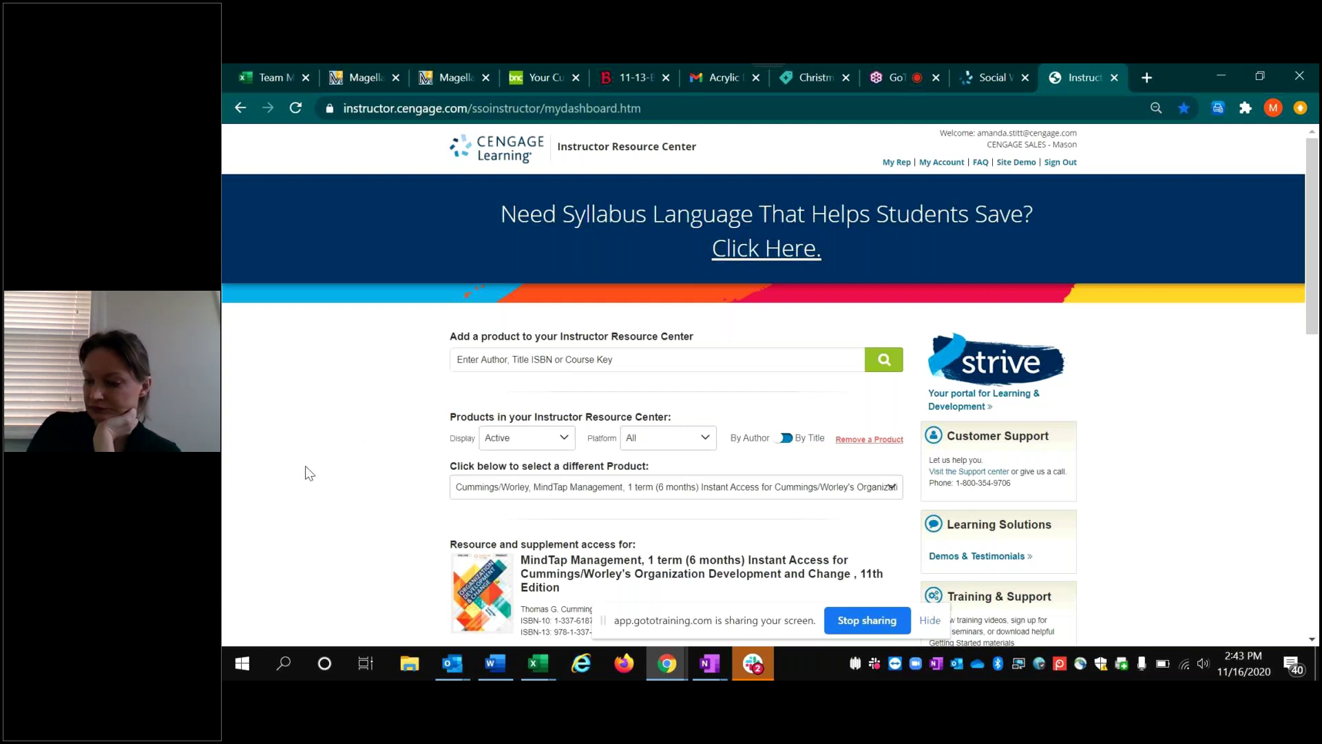
{"action": "scroll", "coordinate": [306, 471], "scroll_direction": "down", "scroll_amount": 3}
{"action": "scroll", "coordinate": [306, 472], "scroll_direction": "up", "scroll_amount": 3}
Return to the GoToTraining session and show its attendee list.
{"action": "left_click", "coordinate": [1024, 86]}
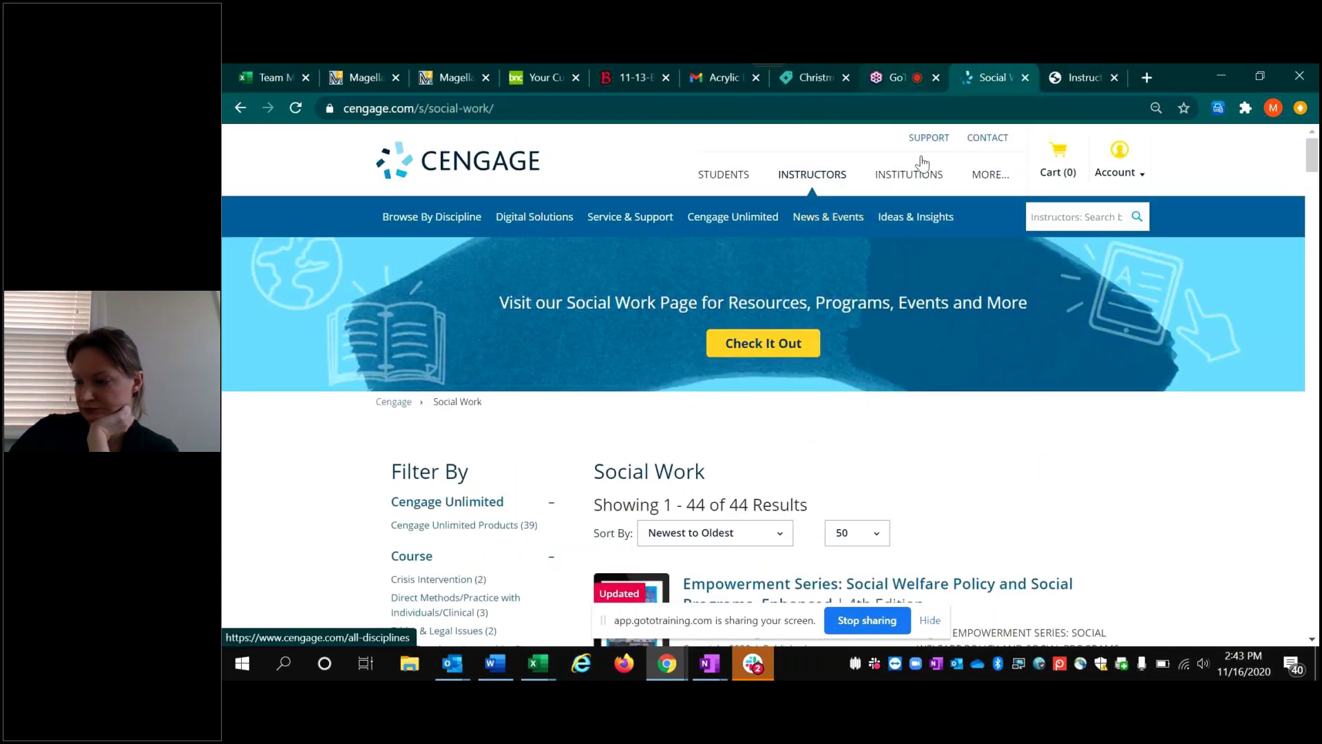
{"action": "left_click", "coordinate": [889, 79]}
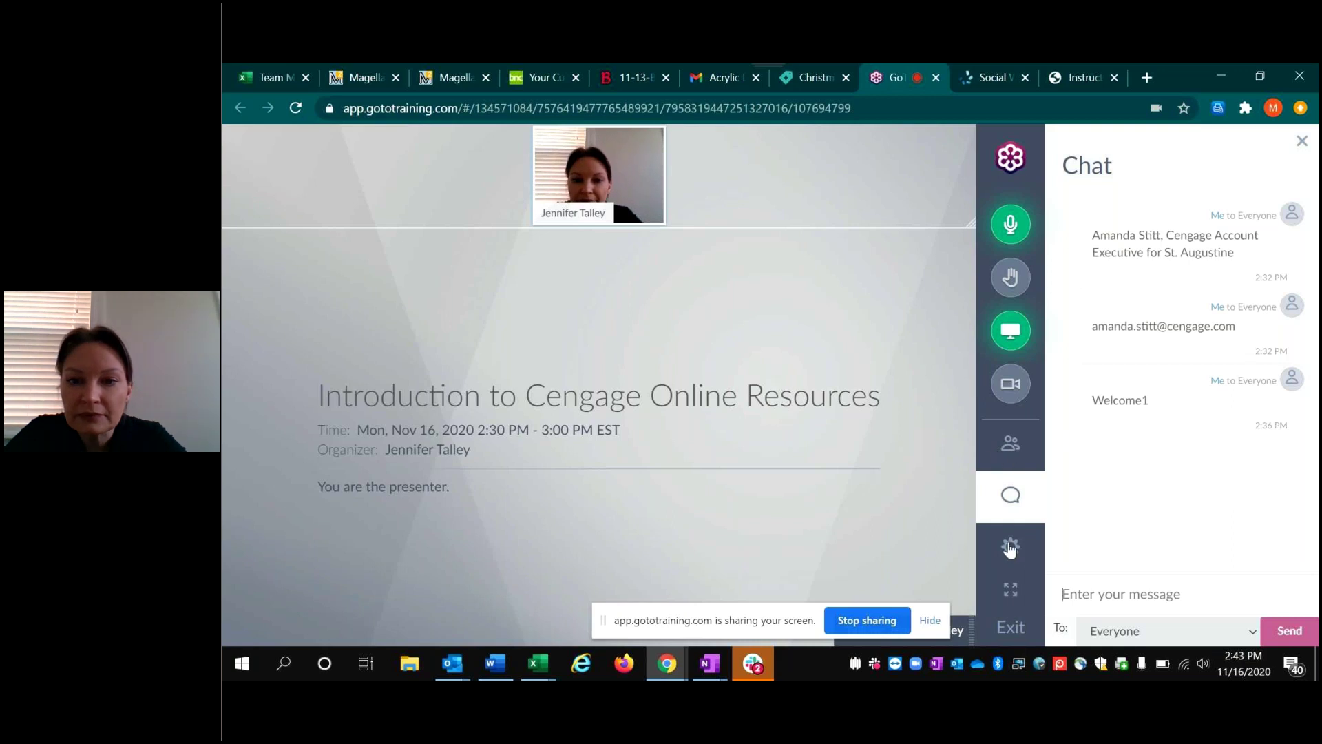
{"action": "left_click", "coordinate": [1014, 447]}
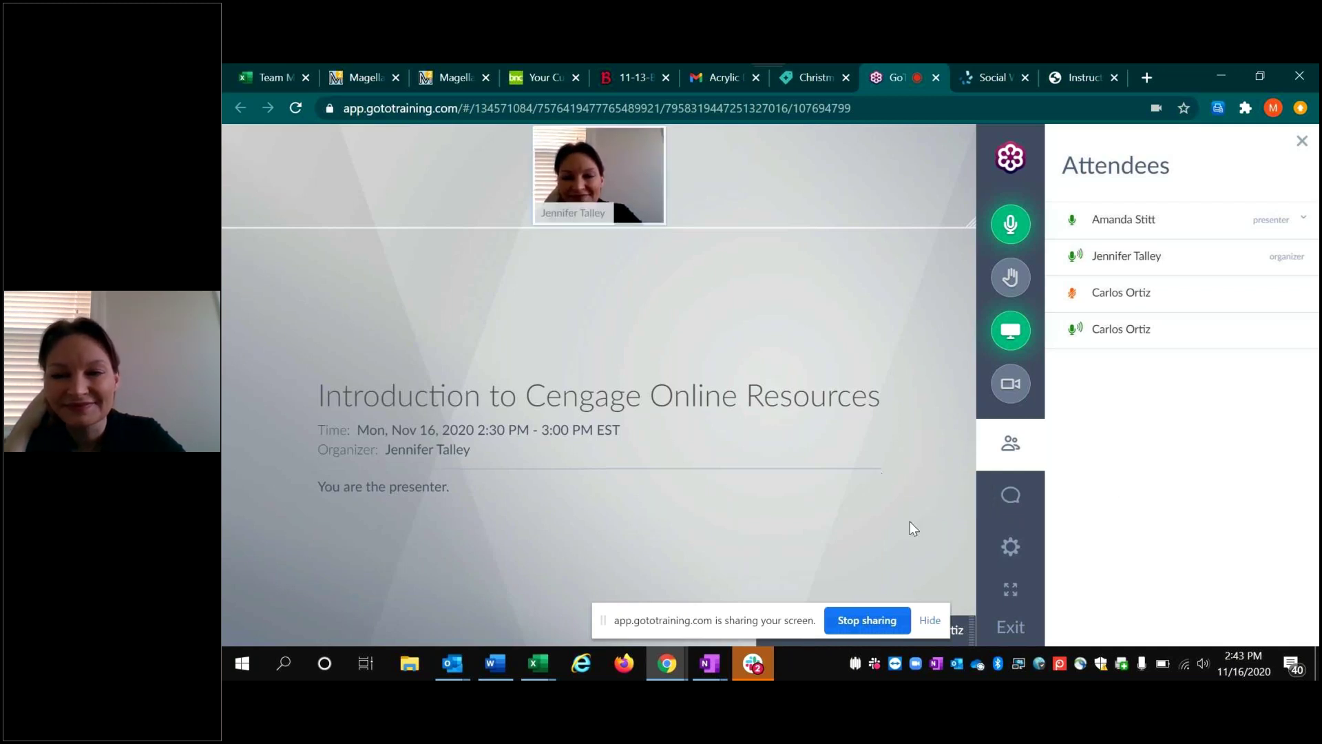
Adjust the system volume, then go back to the Instructor Resource Center dashboard.
{"action": "left_click", "coordinate": [1203, 664]}
{"action": "scroll", "coordinate": [1176, 613], "scroll_direction": "down", "scroll_amount": 1}
{"action": "scroll", "coordinate": [1176, 613], "scroll_direction": "up", "scroll_amount": 7}
{"action": "left_click", "coordinate": [861, 490]}
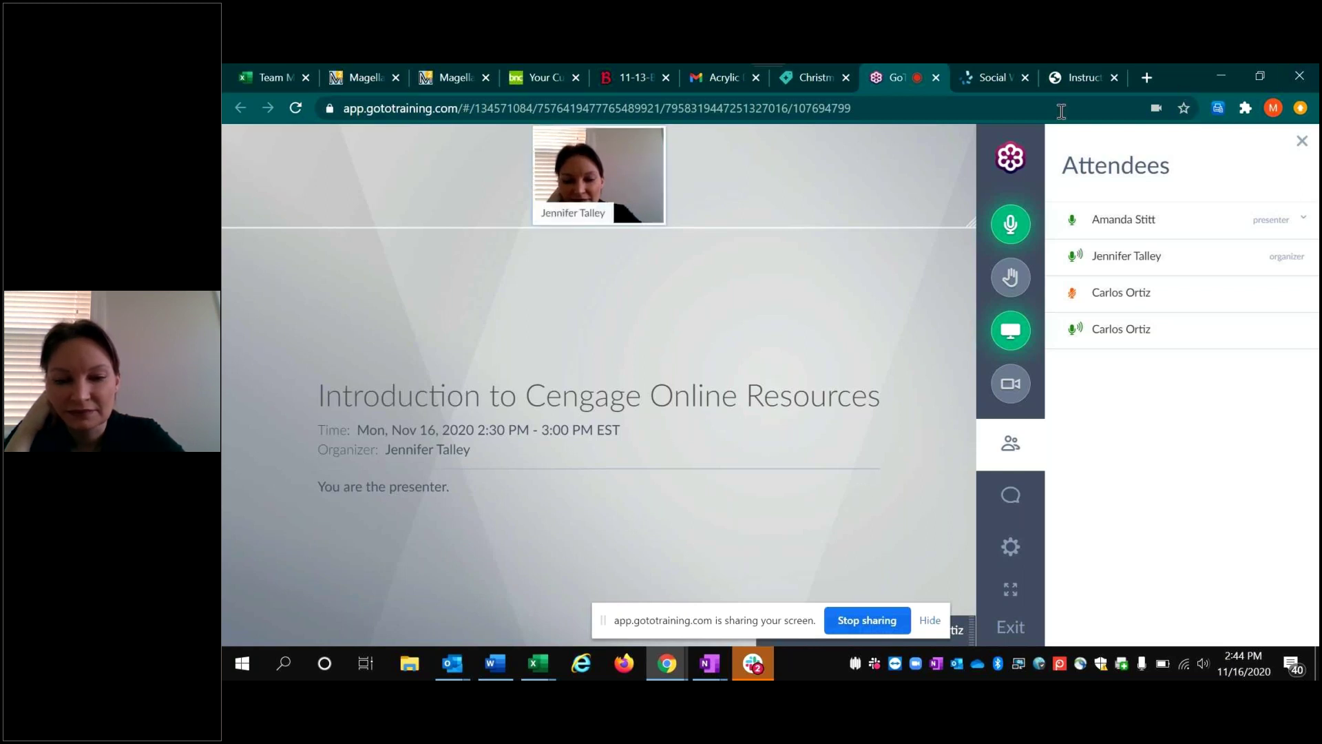
{"action": "left_click", "coordinate": [1080, 77]}
Search the product catalogue for 'Introduction to mechanical ventilation', returning 1267 results.
{"action": "left_click", "coordinate": [644, 360]}
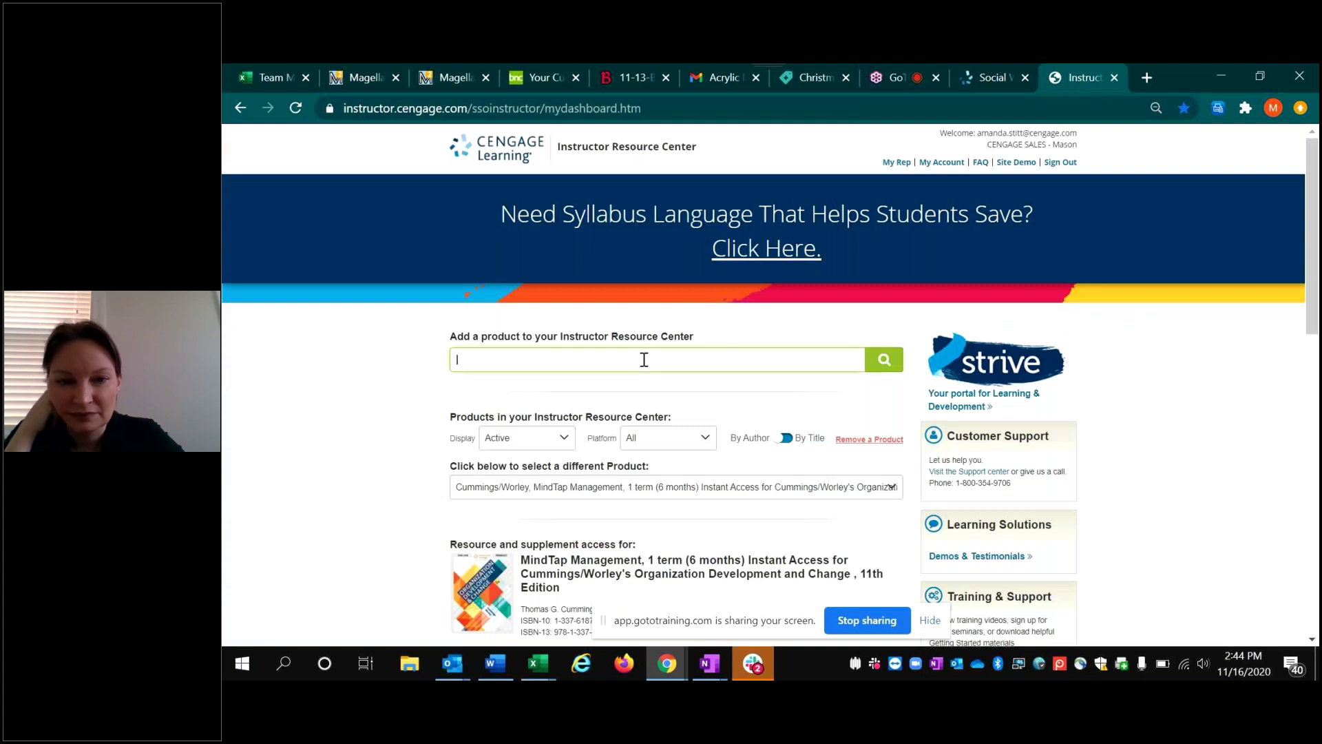
{"action": "type", "text": "Introduc"}
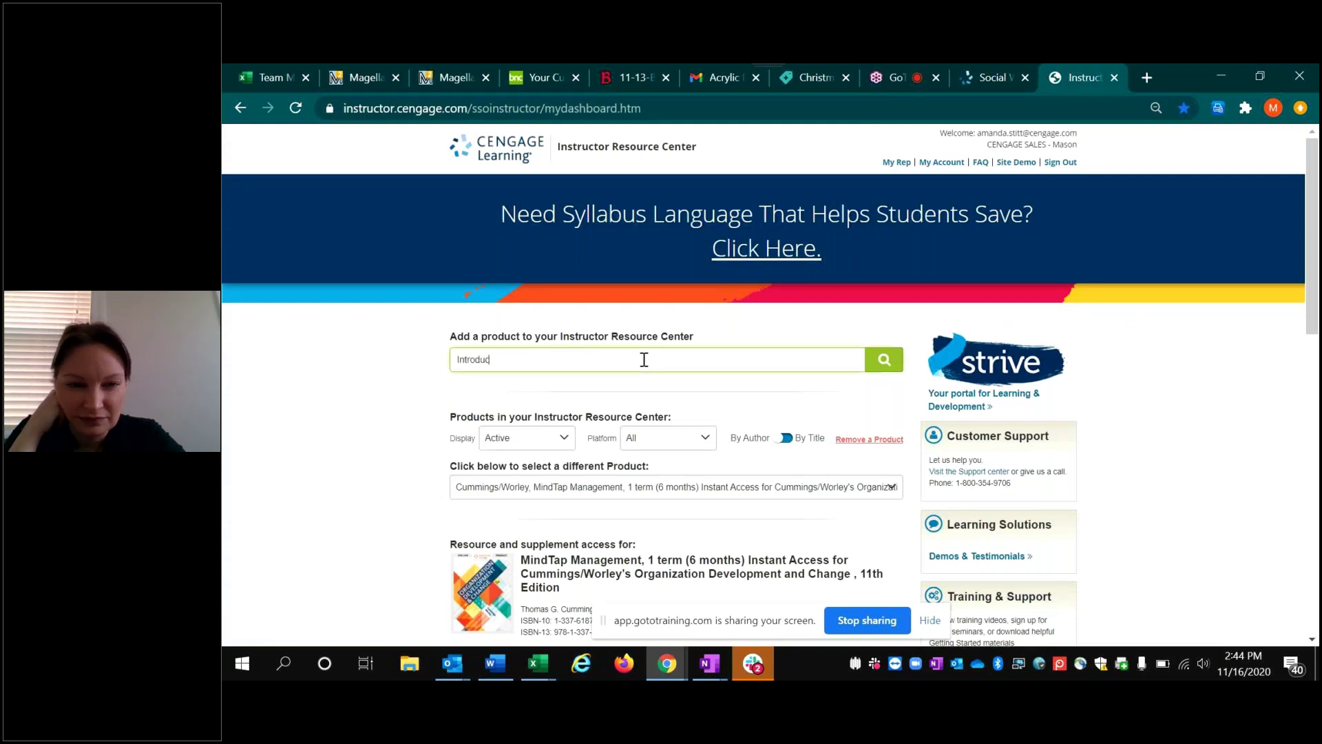
{"action": "type", "text": "tion to"}
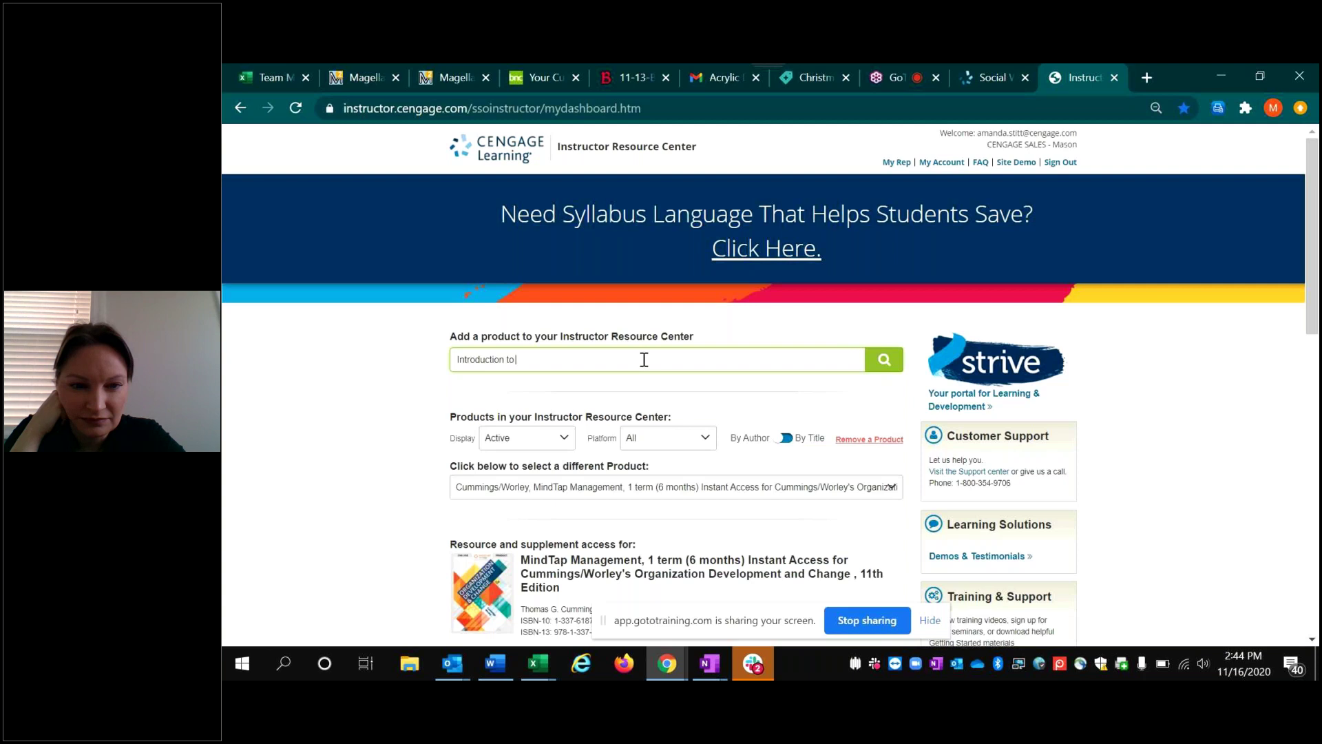
{"action": "type", "text": " mecha"}
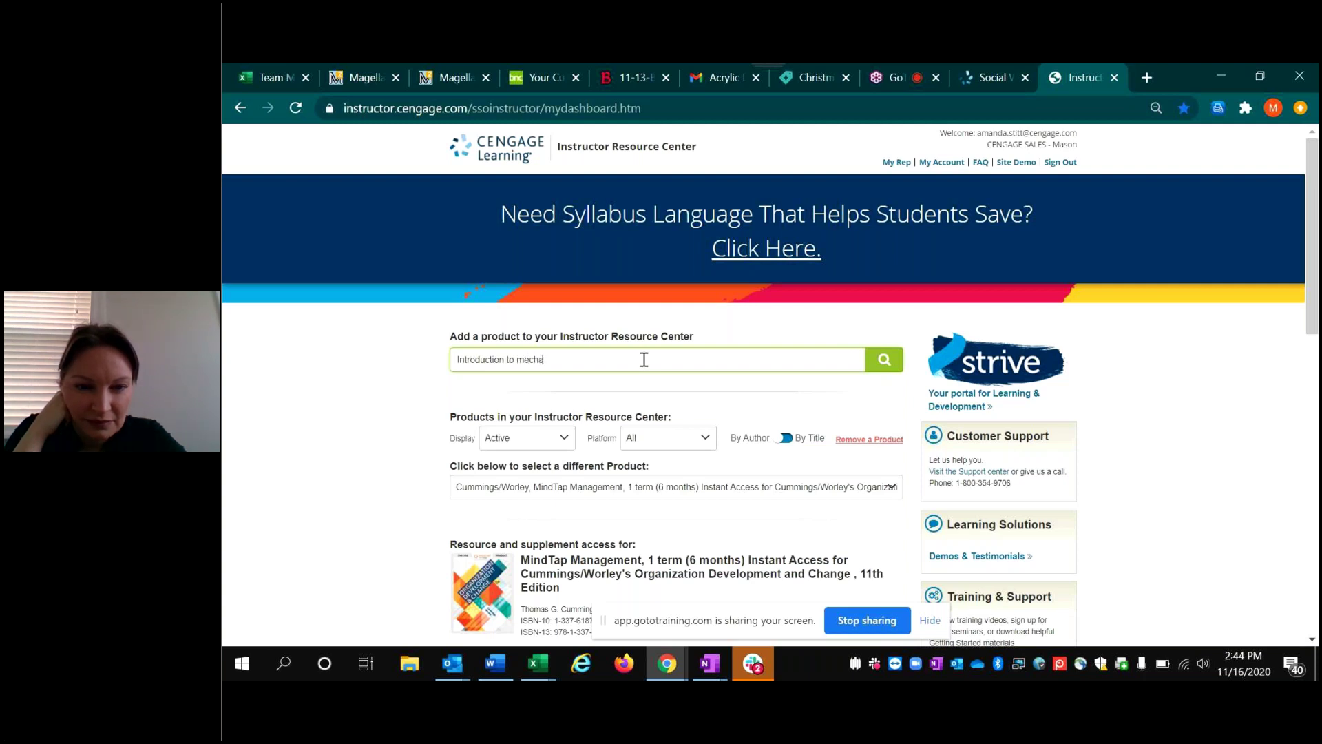
{"action": "type", "text": "nical"}
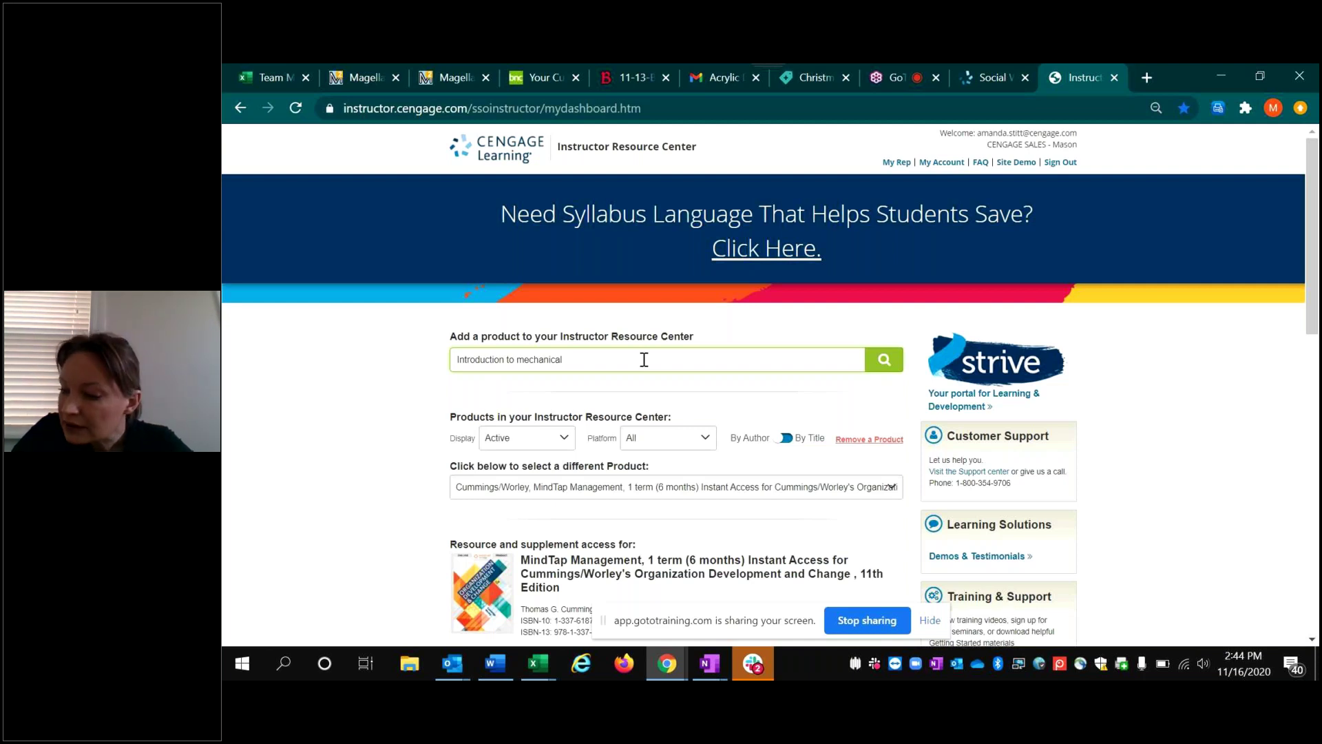
{"action": "type", "text": "ventilation"}
{"action": "key", "text": "BackSpace"}
{"action": "key", "text": "BackSpace"}
{"action": "key", "text": "BackSpace"}
{"action": "type", "text": "ion"}
{"action": "key", "text": "Return"}
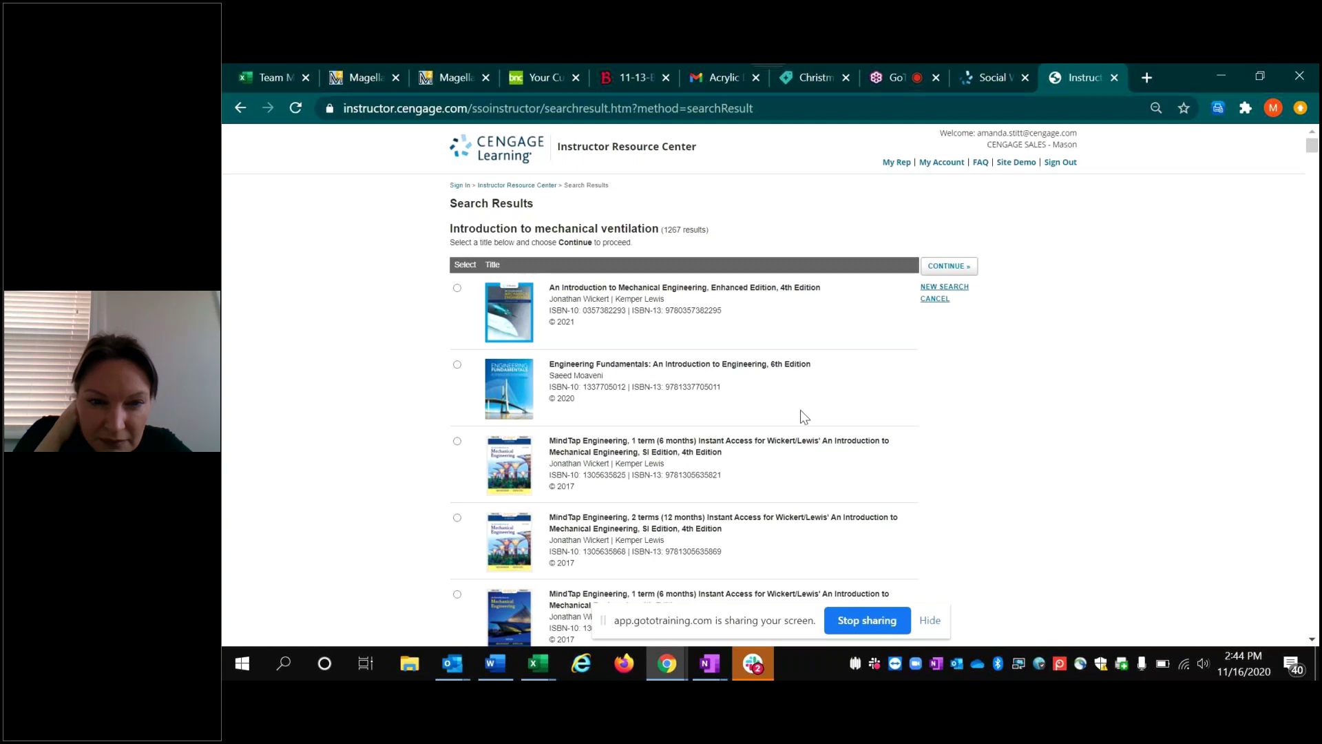
Scroll down through the 'Introduction to mechanical ventilation' results, then jump back to the top.
{"action": "scroll", "coordinate": [800, 410], "scroll_direction": "down", "scroll_amount": 4}
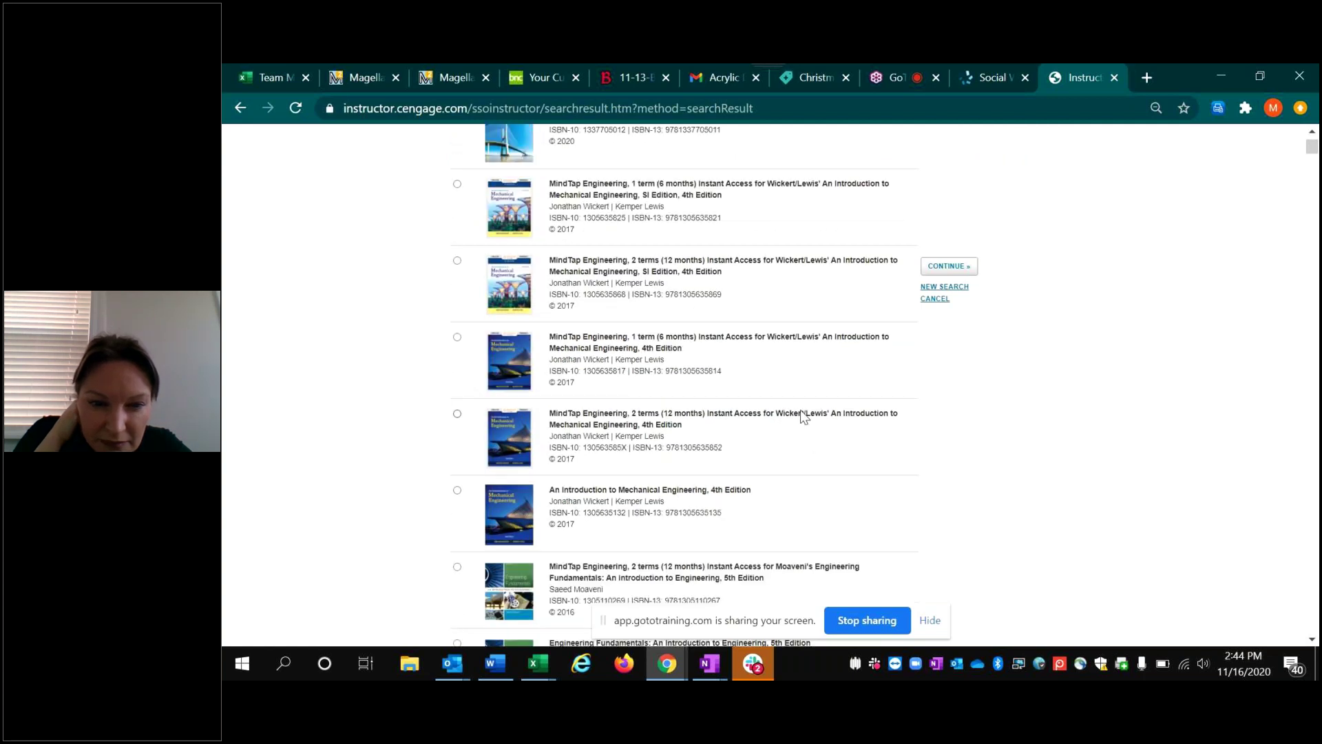
{"action": "scroll", "coordinate": [801, 413], "scroll_direction": "down", "scroll_amount": 3}
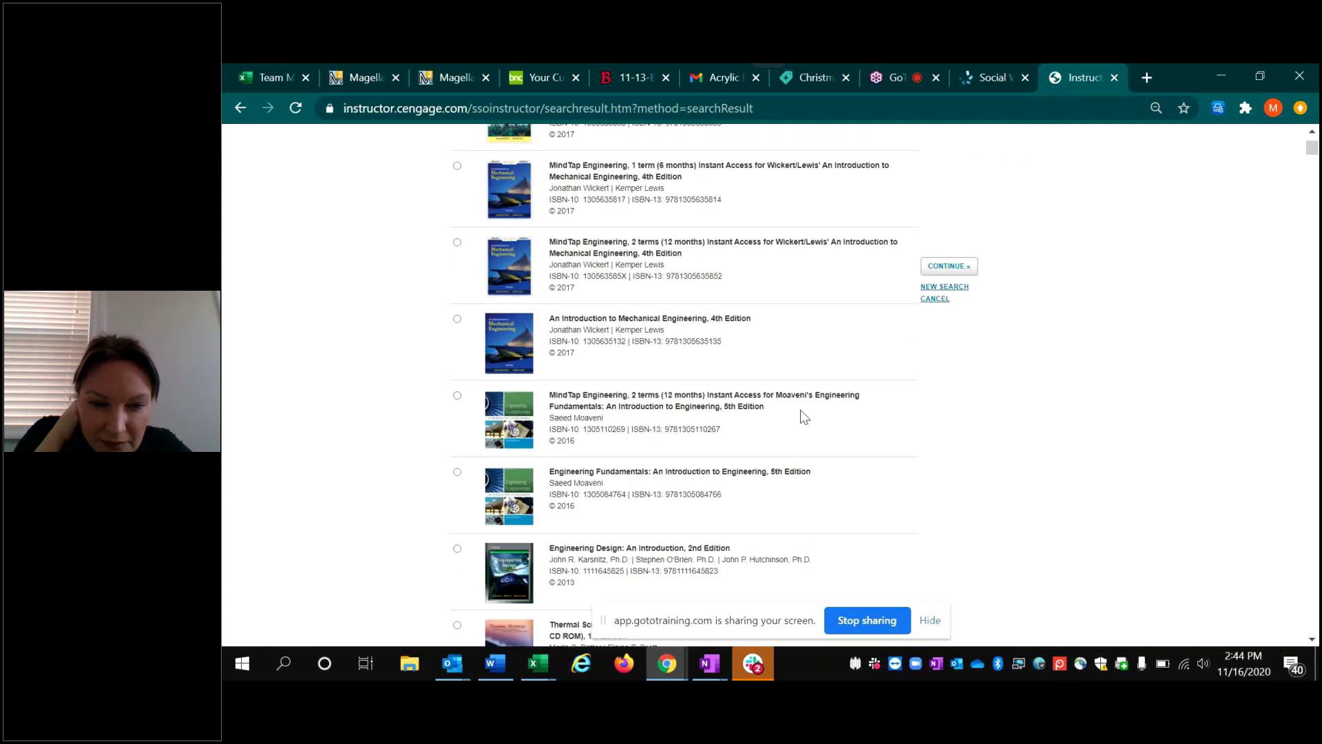
{"action": "scroll", "coordinate": [800, 410], "scroll_direction": "down", "scroll_amount": 2}
{"action": "scroll", "coordinate": [800, 410], "scroll_direction": "down", "scroll_amount": 4}
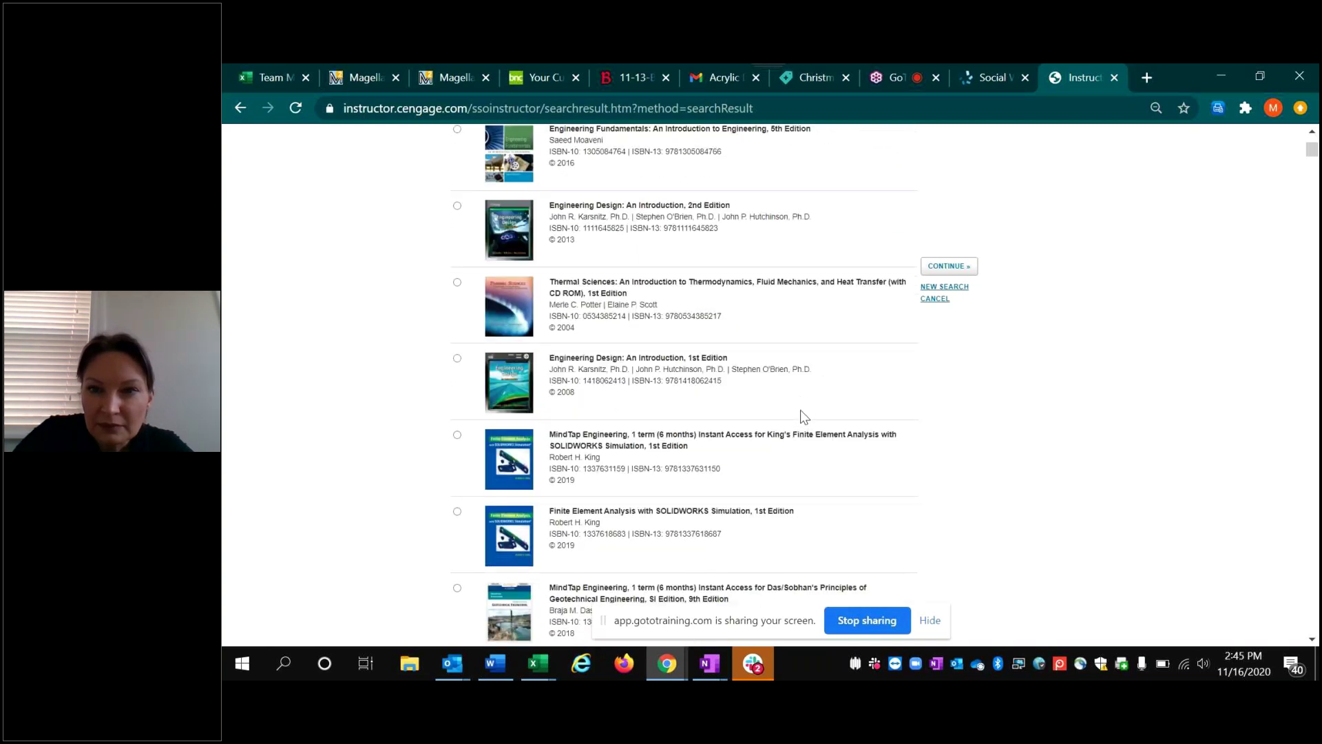
{"action": "scroll", "coordinate": [801, 411], "scroll_direction": "down", "scroll_amount": 4}
{"action": "scroll", "coordinate": [800, 411], "scroll_direction": "down", "scroll_amount": 5}
{"action": "scroll", "coordinate": [800, 410], "scroll_direction": "down", "scroll_amount": 4}
{"action": "scroll", "coordinate": [801, 410], "scroll_direction": "down", "scroll_amount": 6}
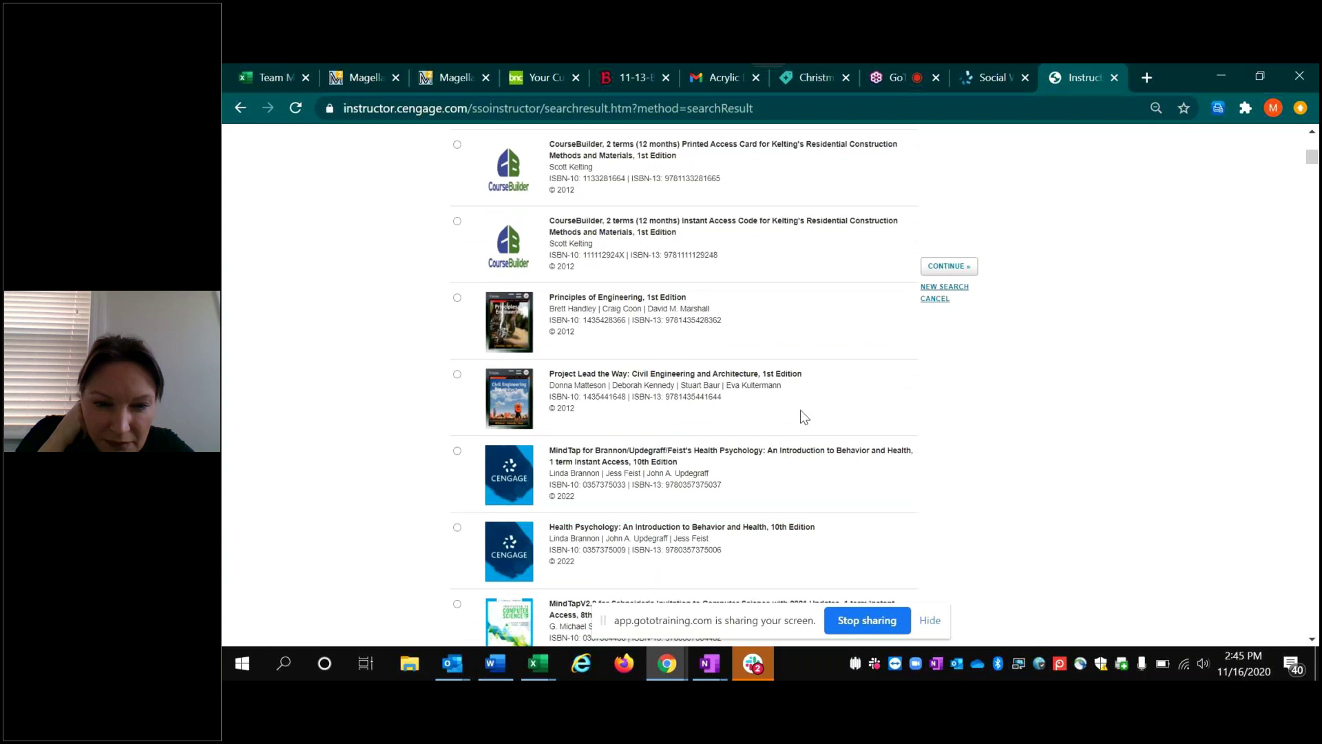
{"action": "scroll", "coordinate": [800, 411], "scroll_direction": "down", "scroll_amount": 2}
{"action": "key", "text": "Home"}
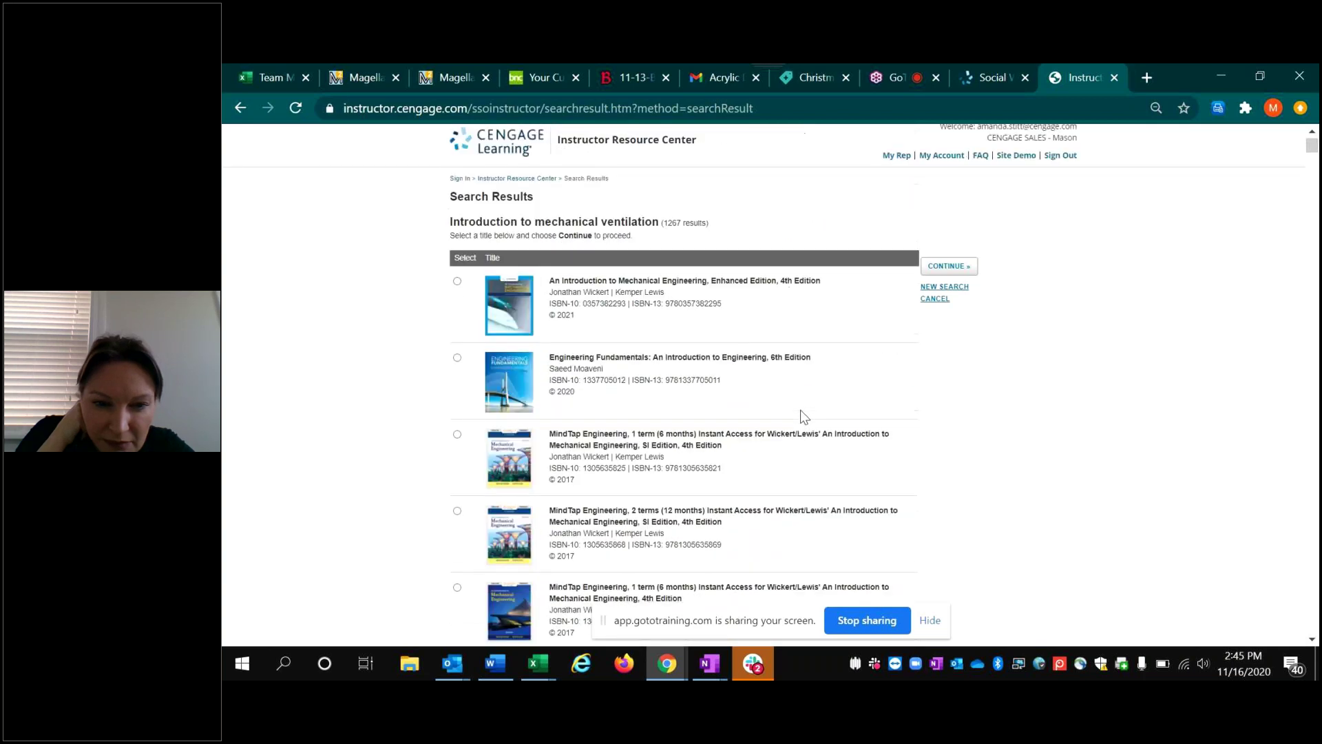
Search 'Clinical applications of mechanical ventilation' and select the 4th Edition book.
{"action": "left_click", "coordinate": [600, 153]}
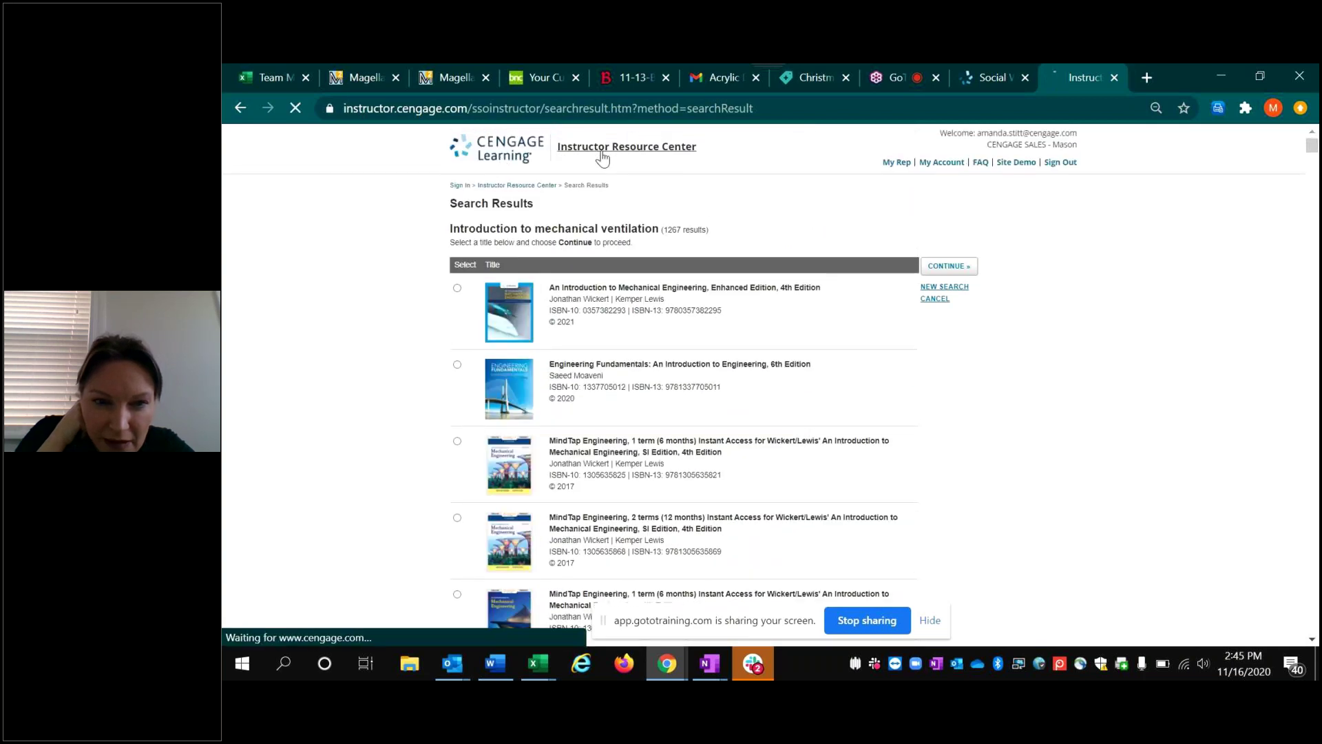
{"action": "left_click", "coordinate": [577, 357]}
{"action": "type", "text": "Clinical applications of mechanical"}
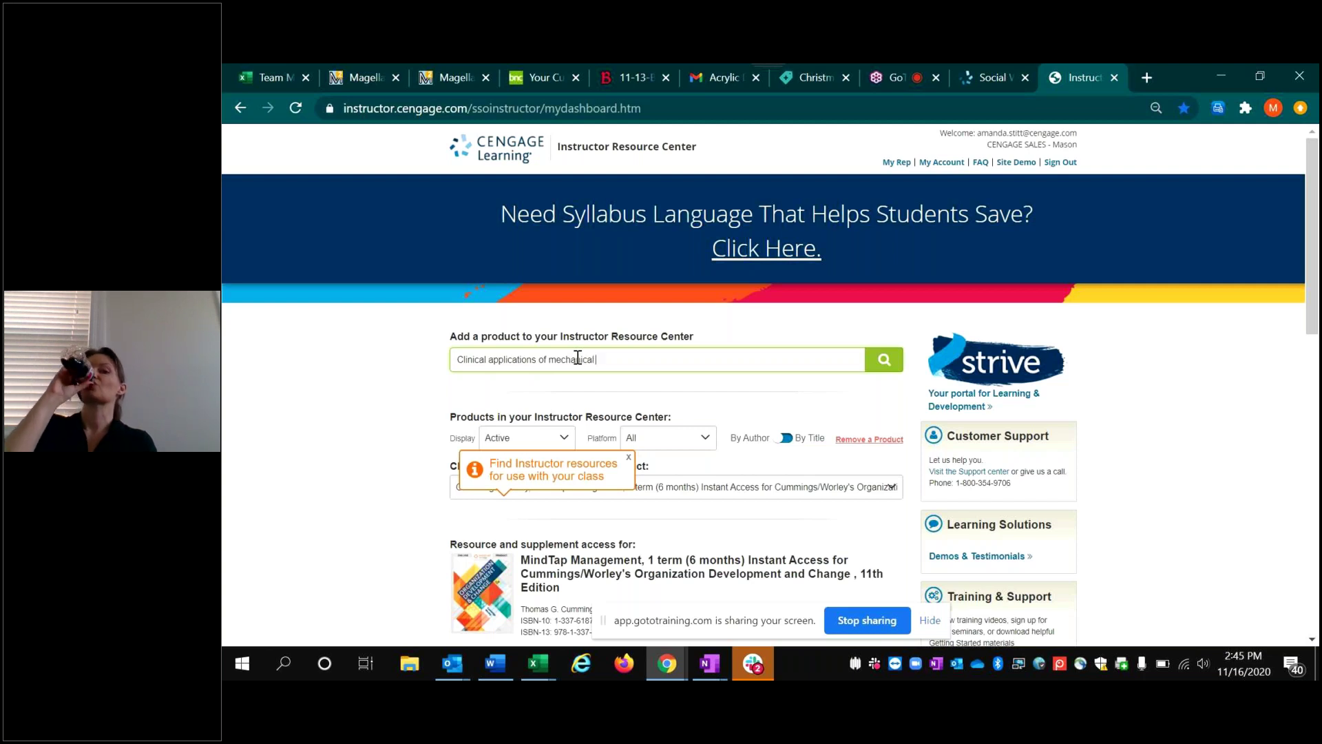
{"action": "type", "text": " ventilation"}
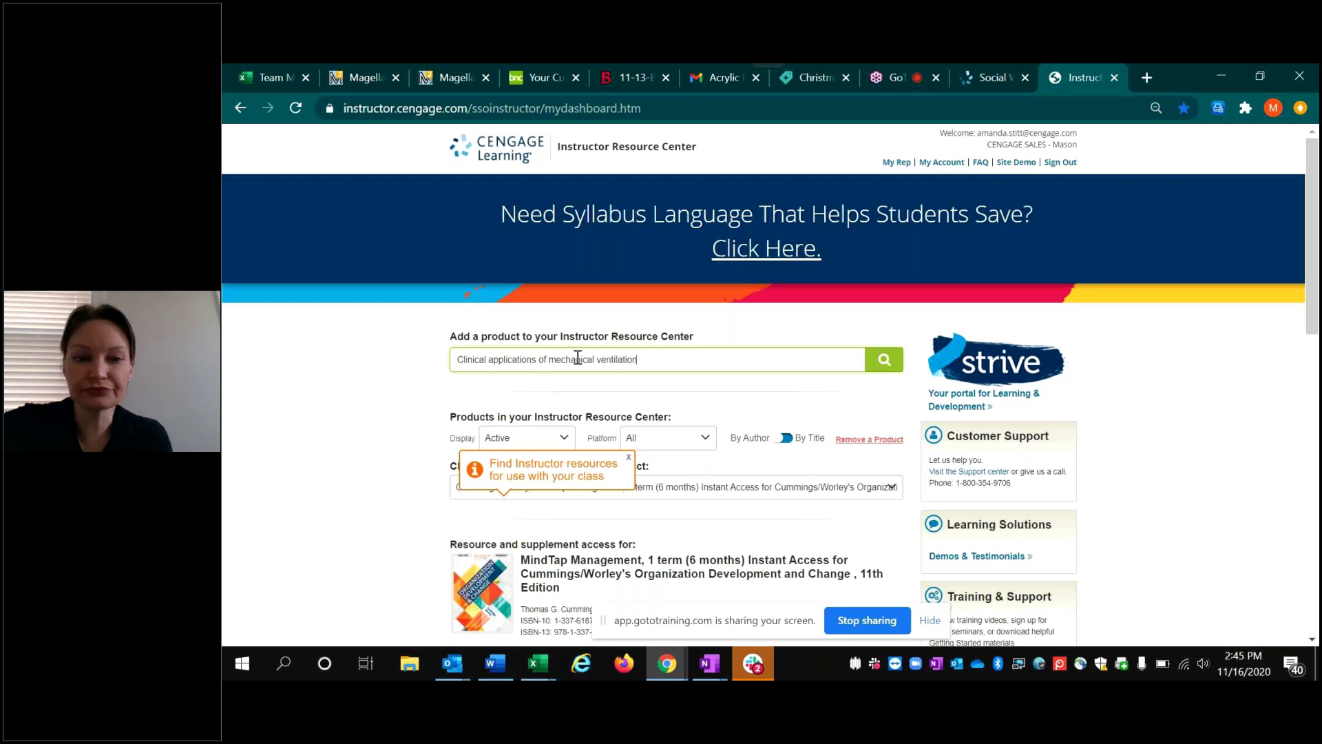
{"action": "key", "text": "Return"}
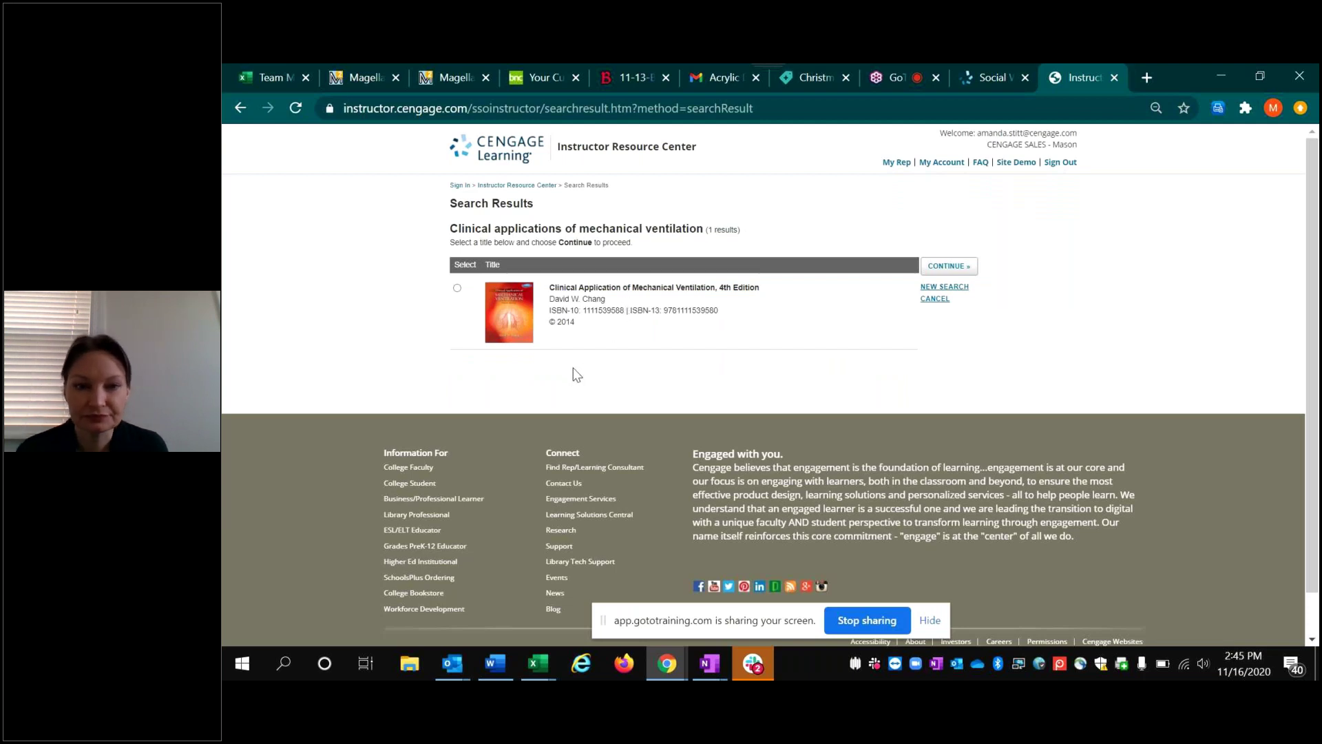
{"action": "left_click", "coordinate": [457, 288]}
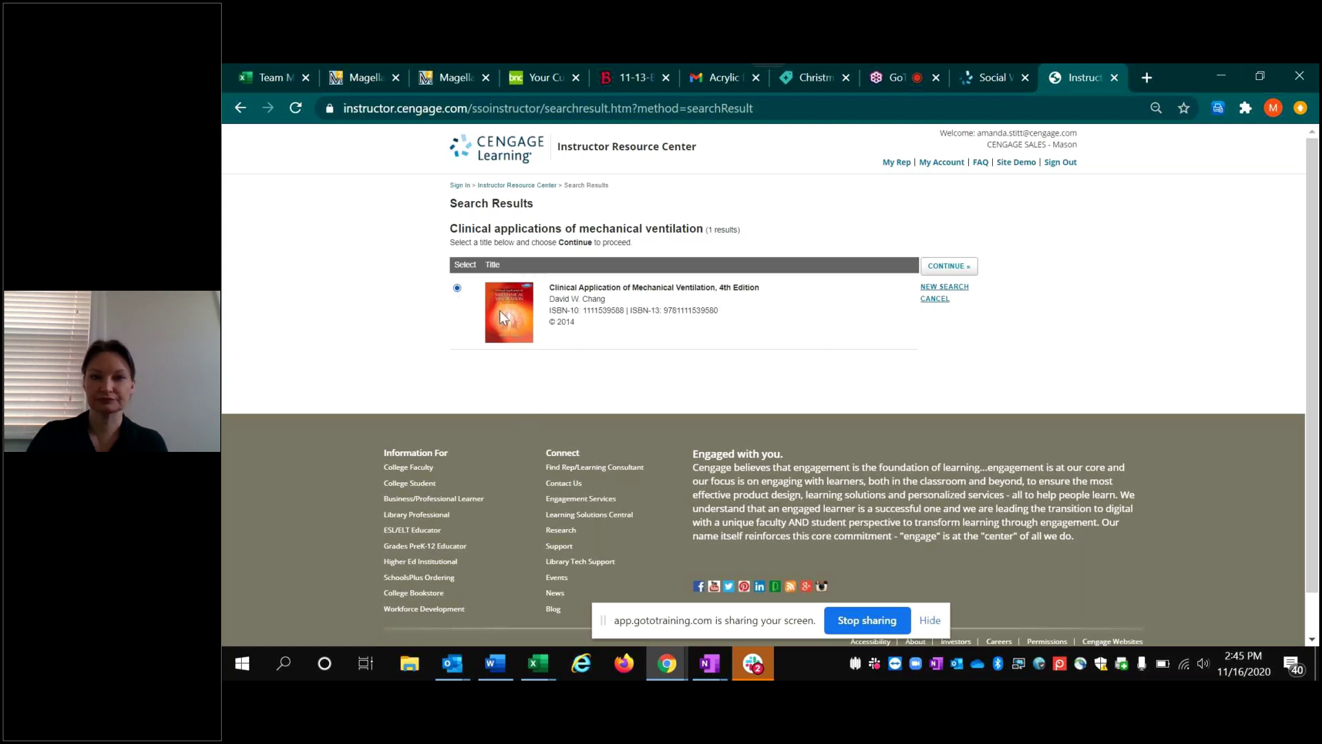
{"action": "left_click", "coordinate": [949, 265]}
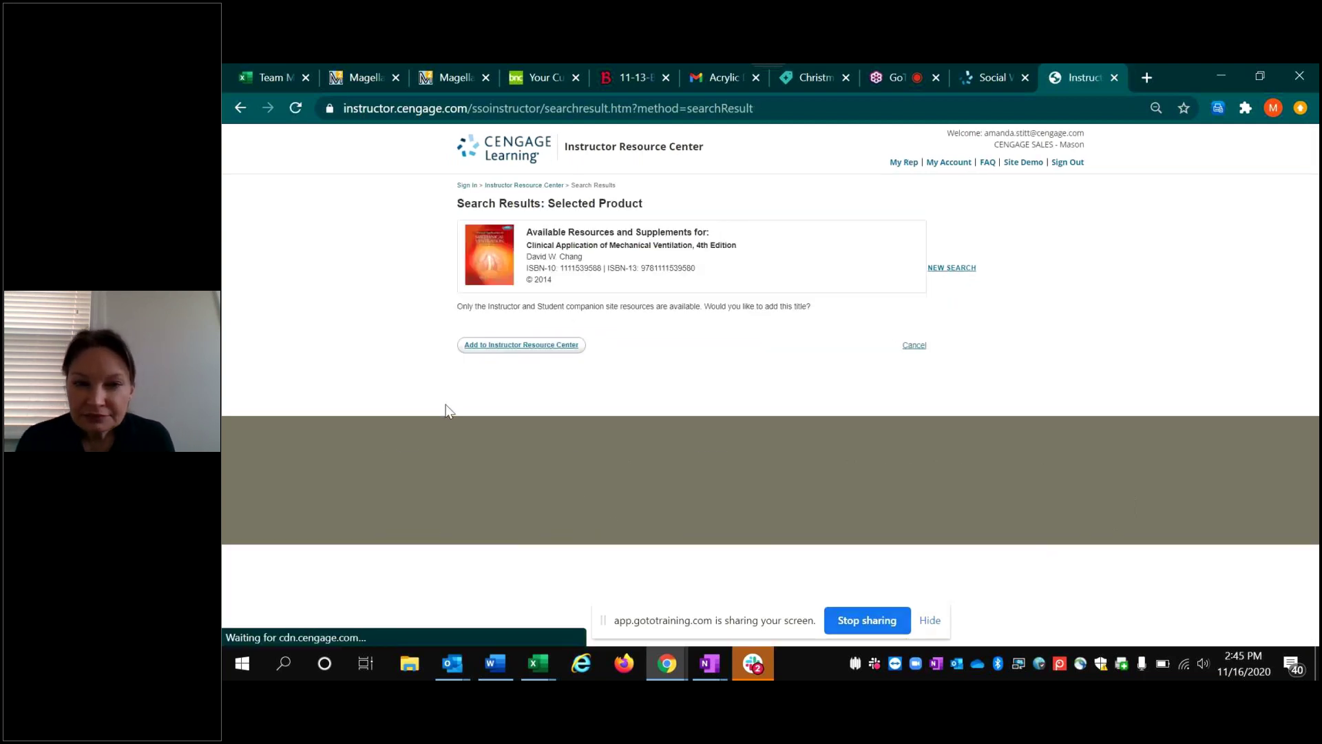
Add Clinical Application of Mechanical Ventilation, 4th Edition to your products and dismiss the tip.
{"action": "left_click", "coordinate": [522, 348]}
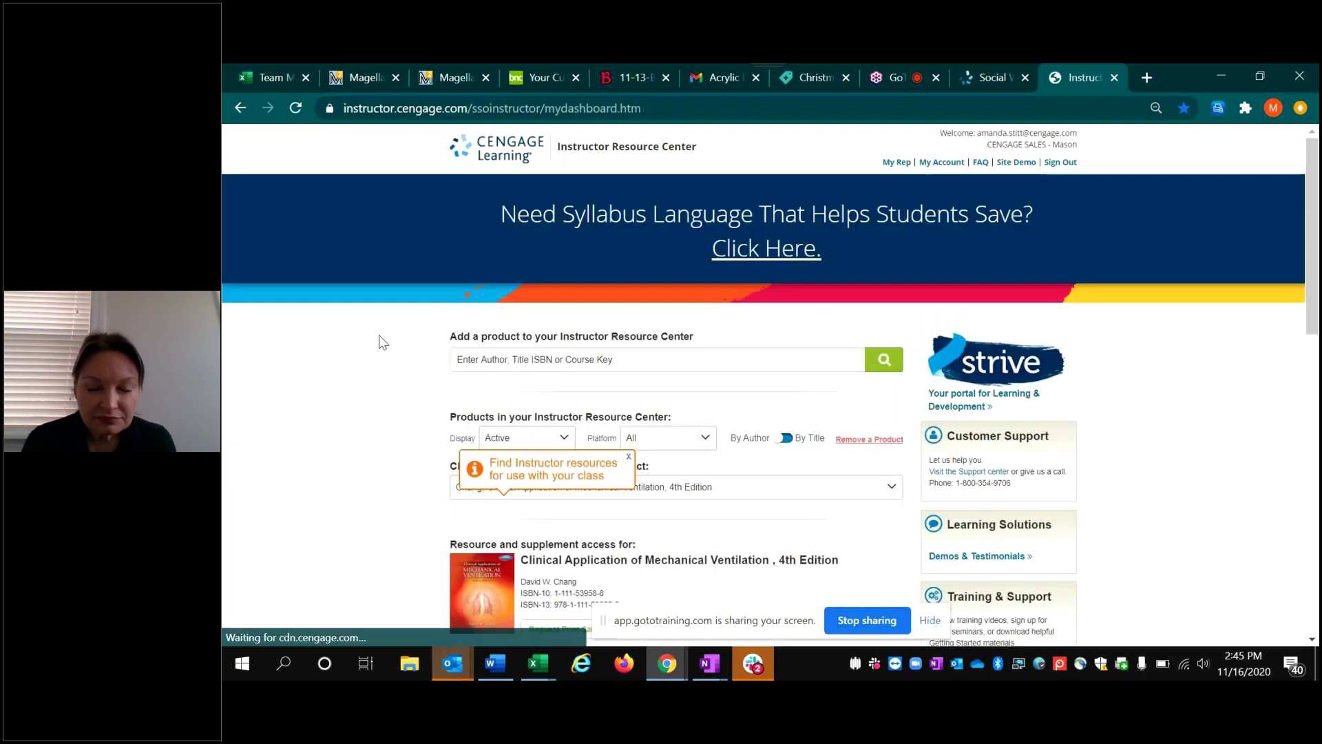
{"action": "left_click", "coordinate": [629, 457]}
{"action": "scroll", "coordinate": [374, 429], "scroll_direction": "down", "scroll_amount": 4}
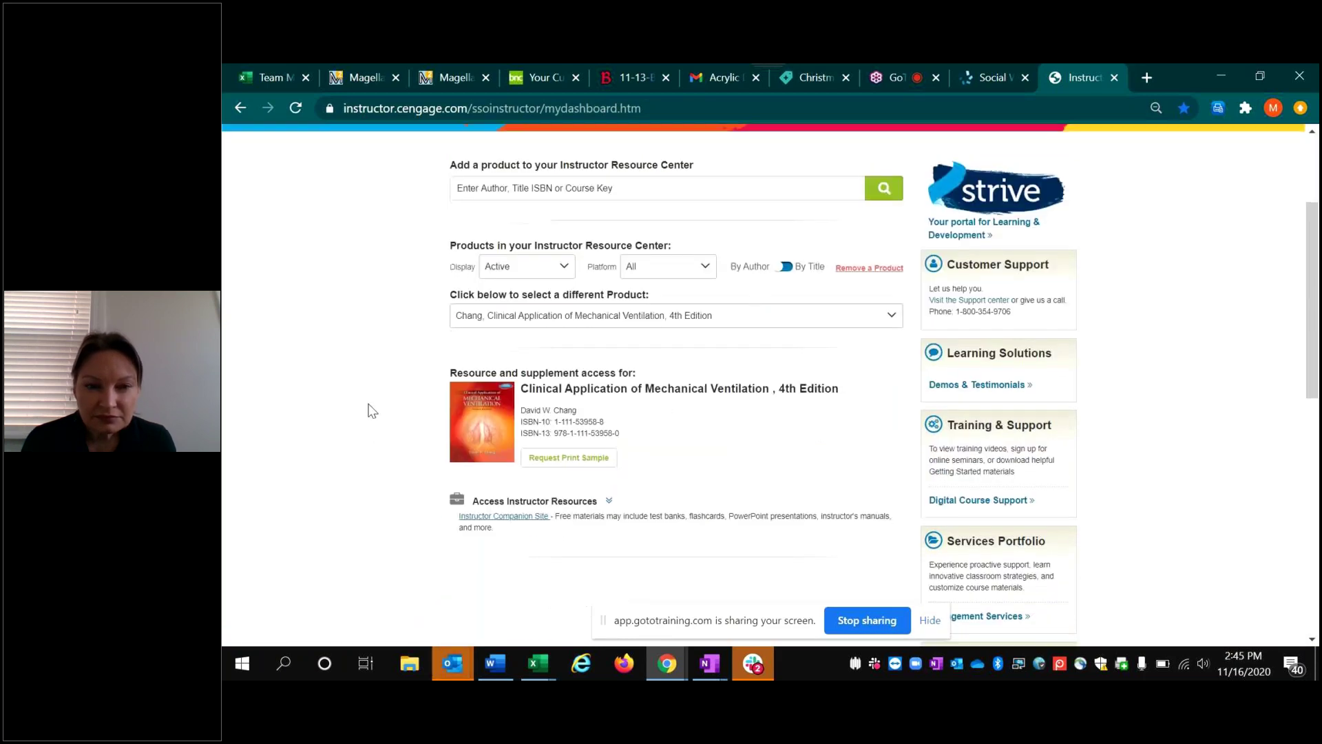
{"action": "scroll", "coordinate": [372, 411], "scroll_direction": "up", "scroll_amount": 2}
{"action": "scroll", "coordinate": [372, 410], "scroll_direction": "down", "scroll_amount": 1}
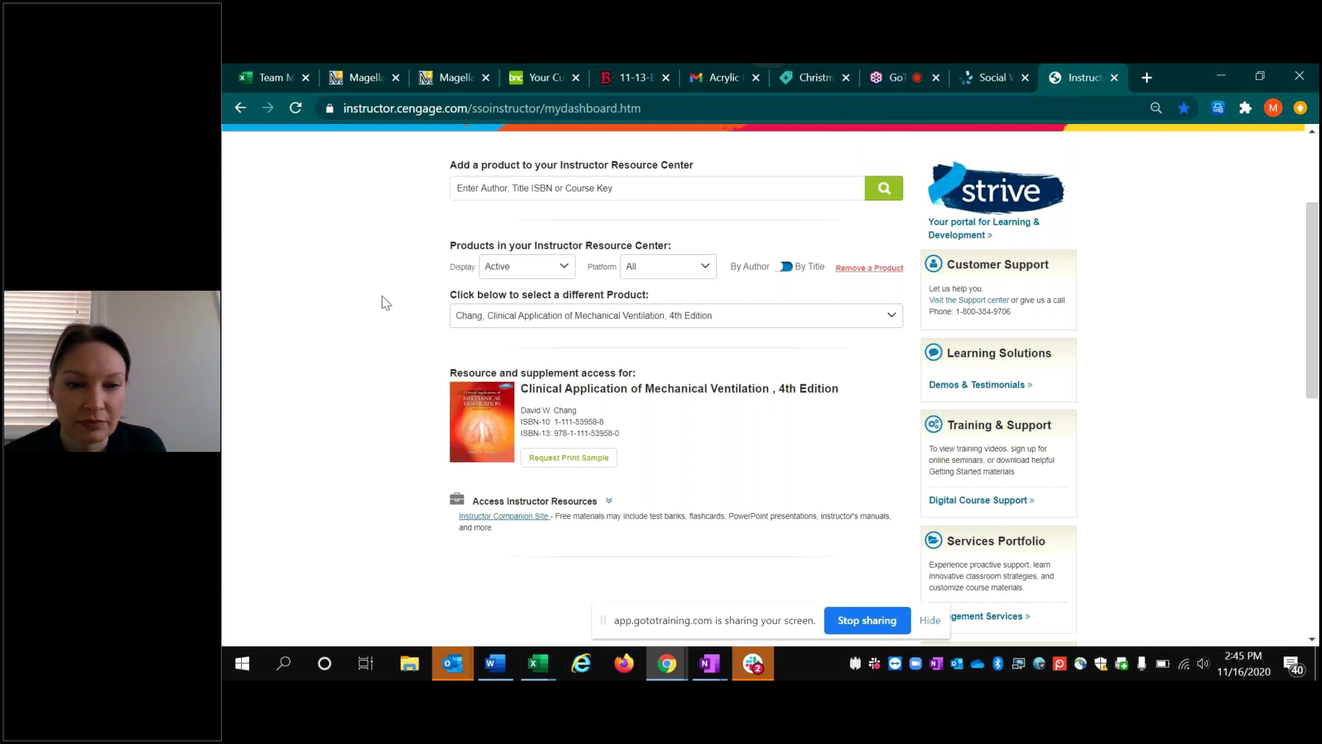
{"action": "scroll", "coordinate": [403, 329], "scroll_direction": "up", "scroll_amount": 1}
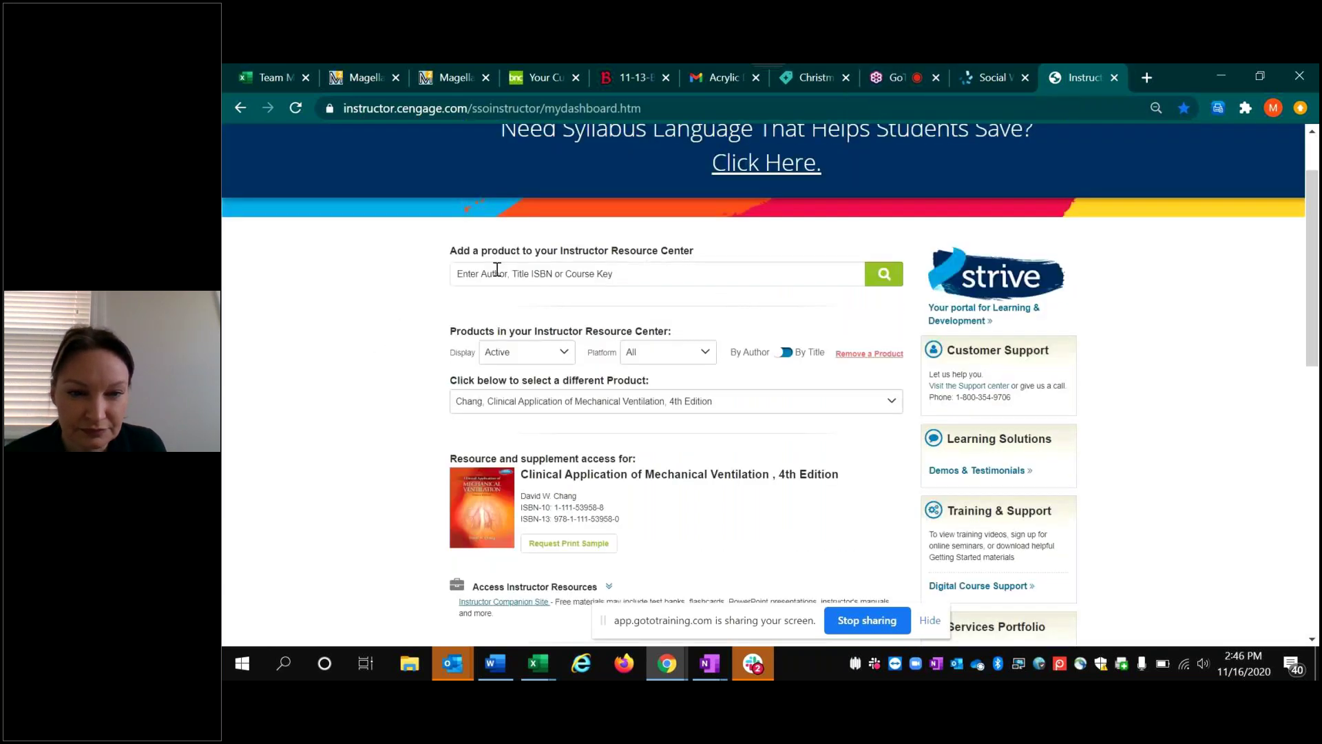
Highlight the word 'Application' in the book title, then clear the highlight.
{"action": "left_click", "coordinate": [470, 273]}
{"action": "double_click", "coordinate": [582, 474]}
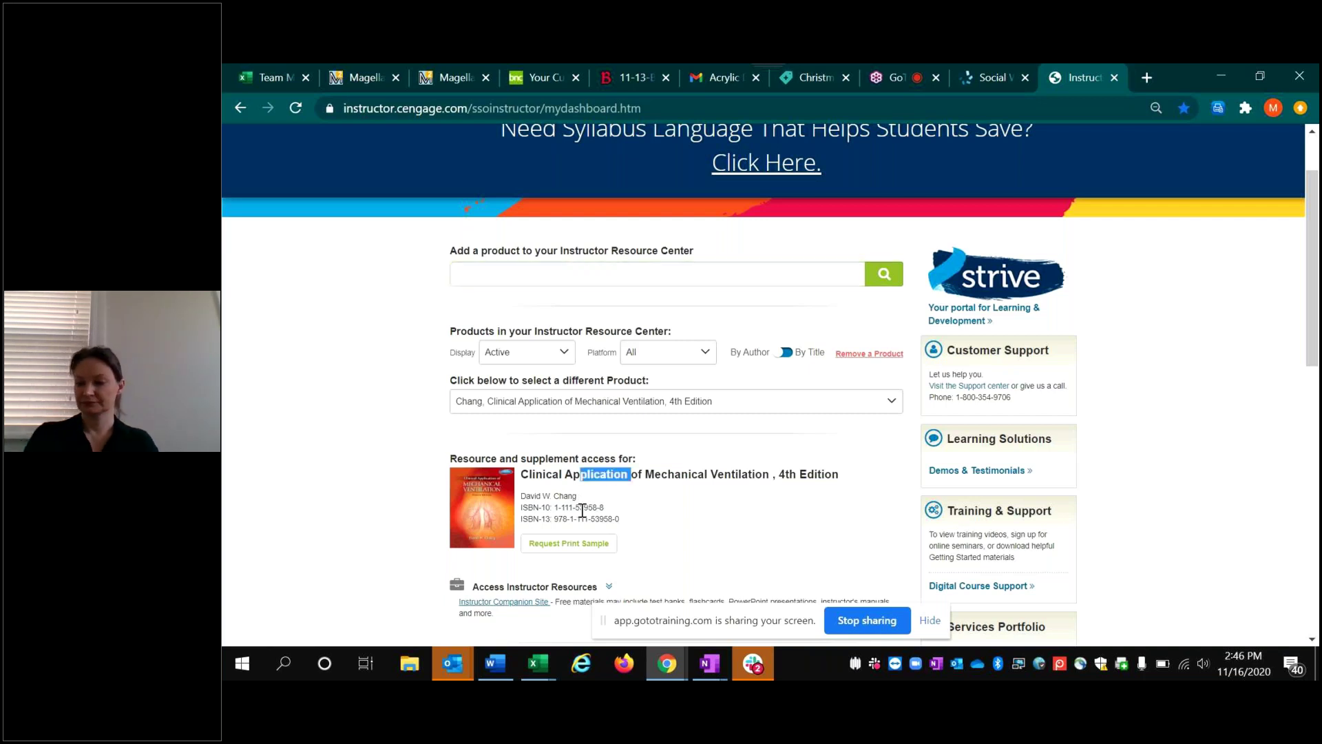
{"action": "left_click", "coordinate": [376, 460]}
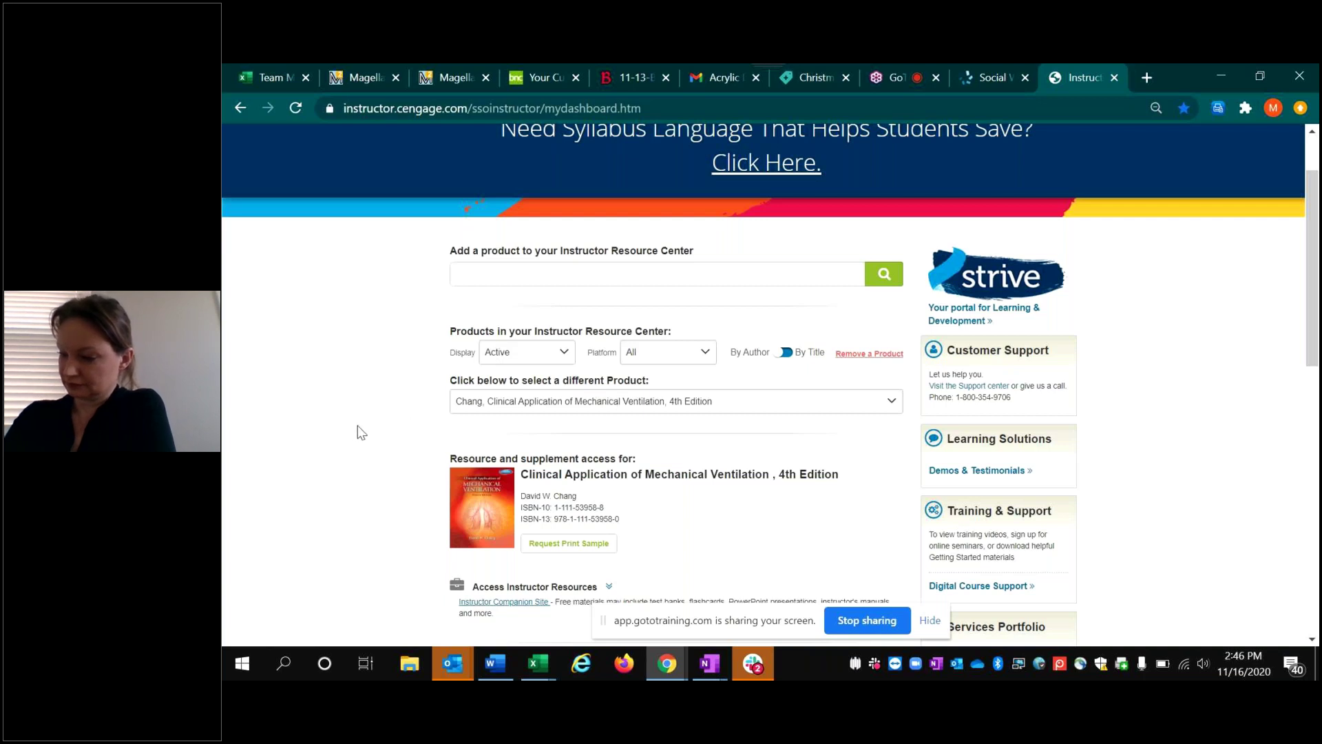
On the book's companion site, open Powerpoint Presentation and accept the license agreement.
{"action": "scroll", "coordinate": [517, 527], "scroll_direction": "down", "scroll_amount": 1}
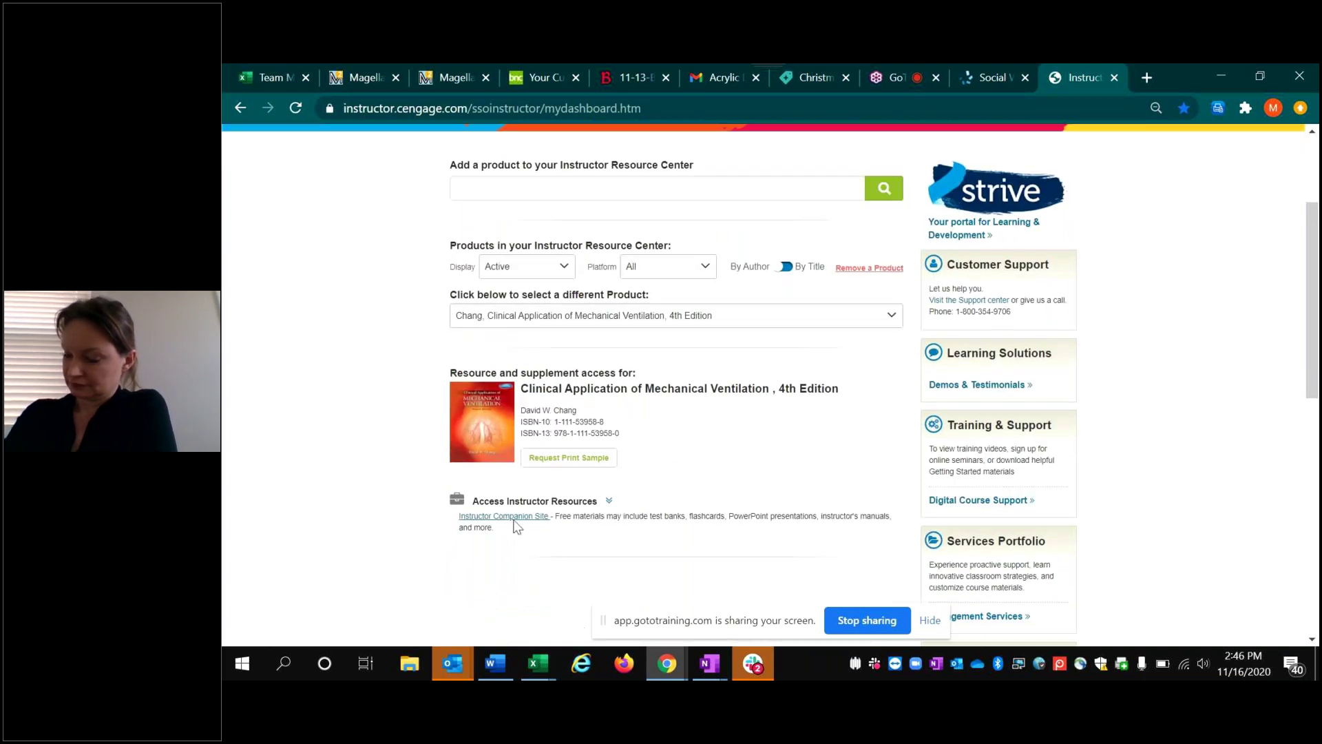
{"action": "left_click", "coordinate": [513, 521]}
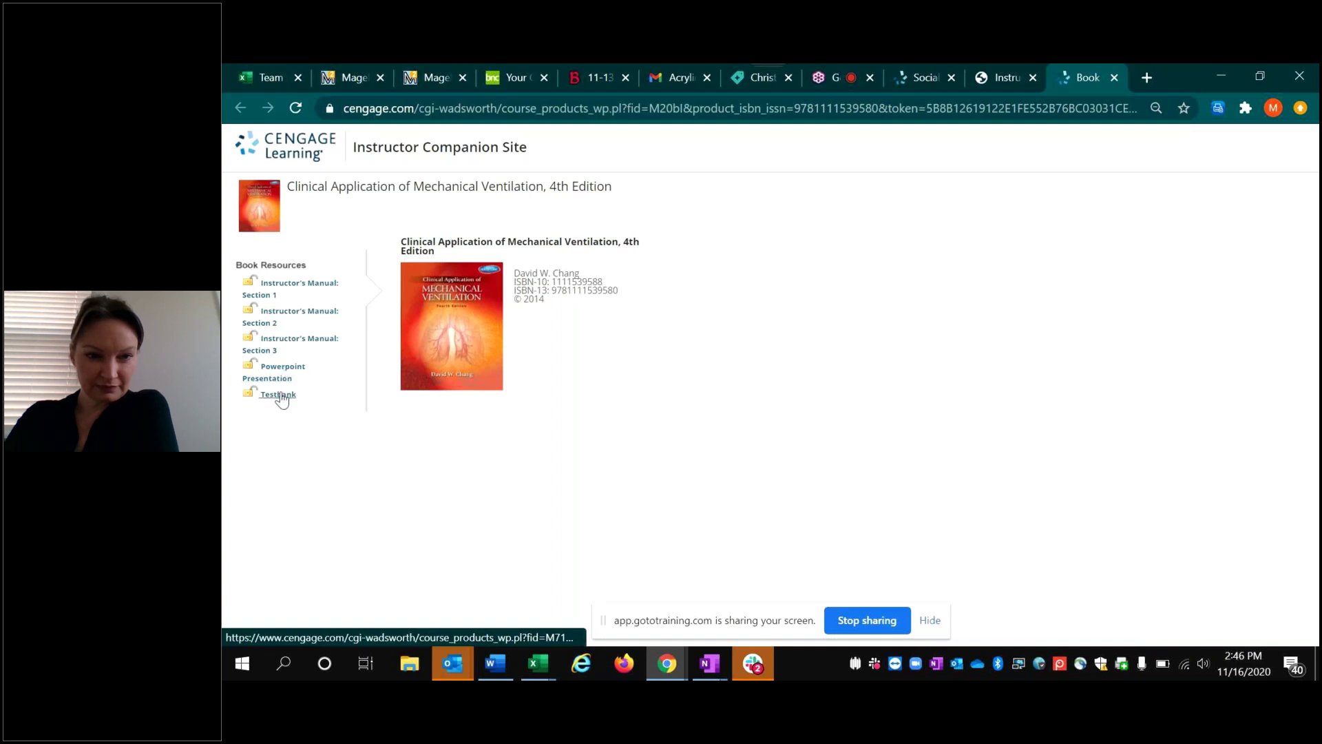
{"action": "left_click", "coordinate": [274, 373]}
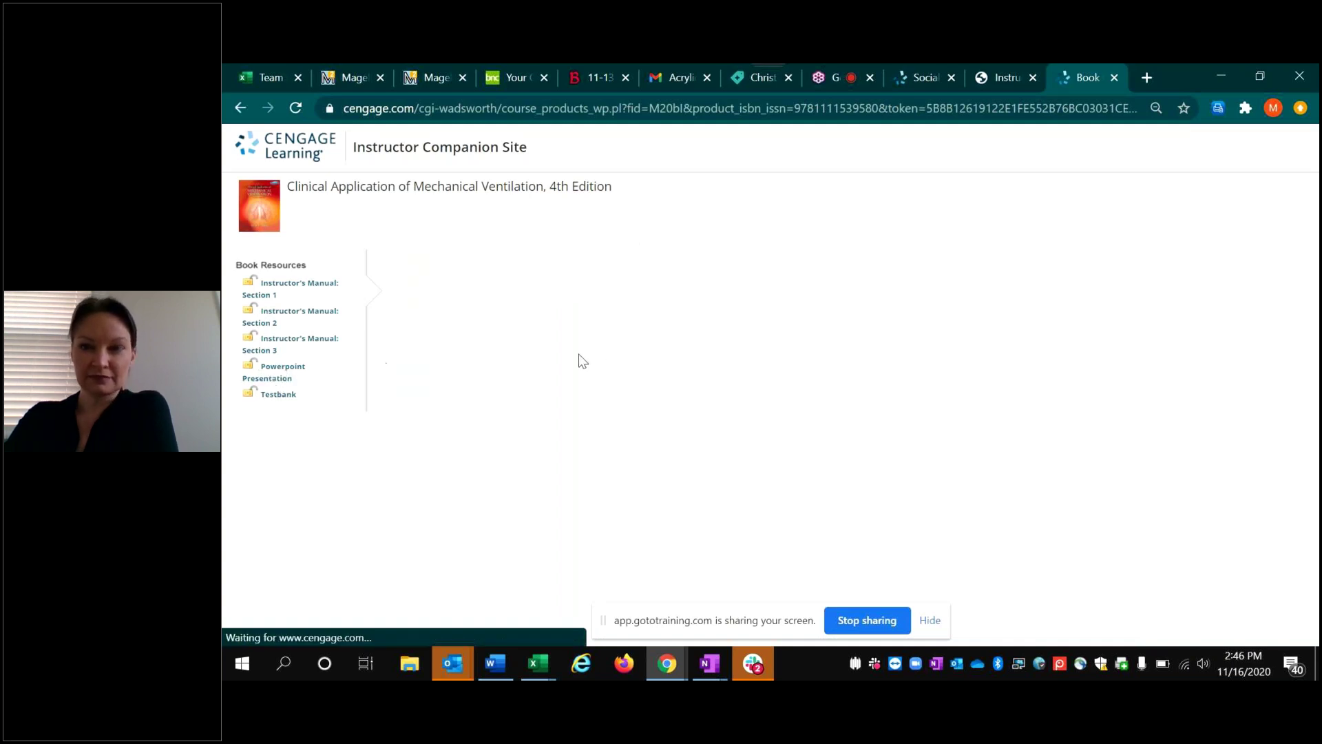
{"action": "scroll", "coordinate": [493, 433], "scroll_direction": "down", "scroll_amount": 10}
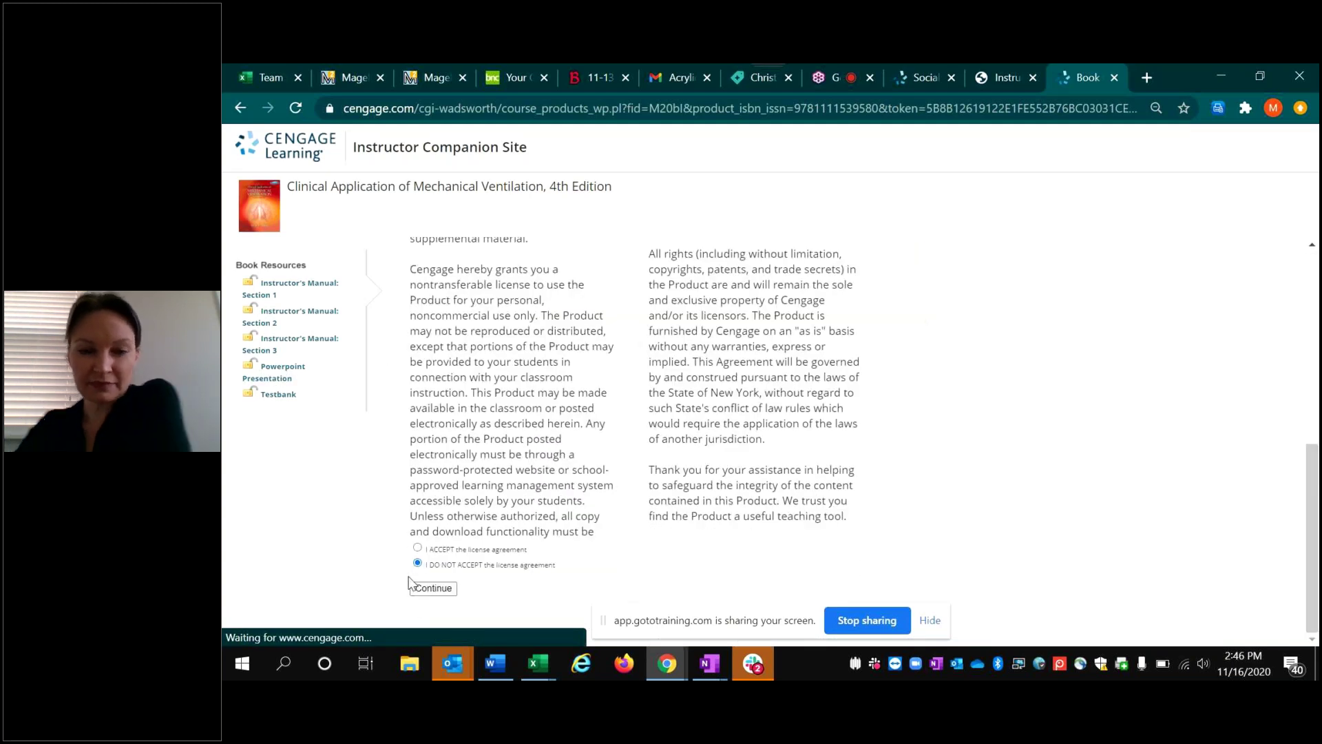
{"action": "left_click", "coordinate": [418, 548]}
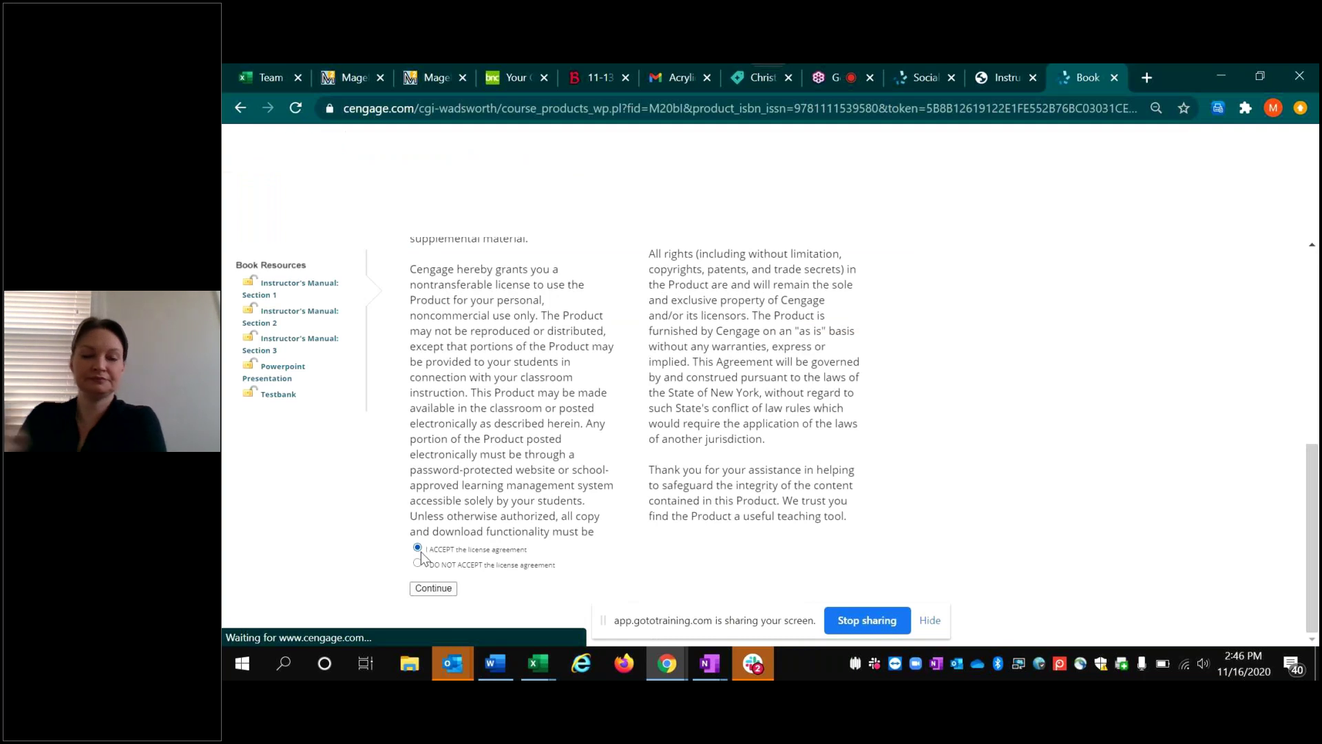
{"action": "left_click", "coordinate": [425, 590]}
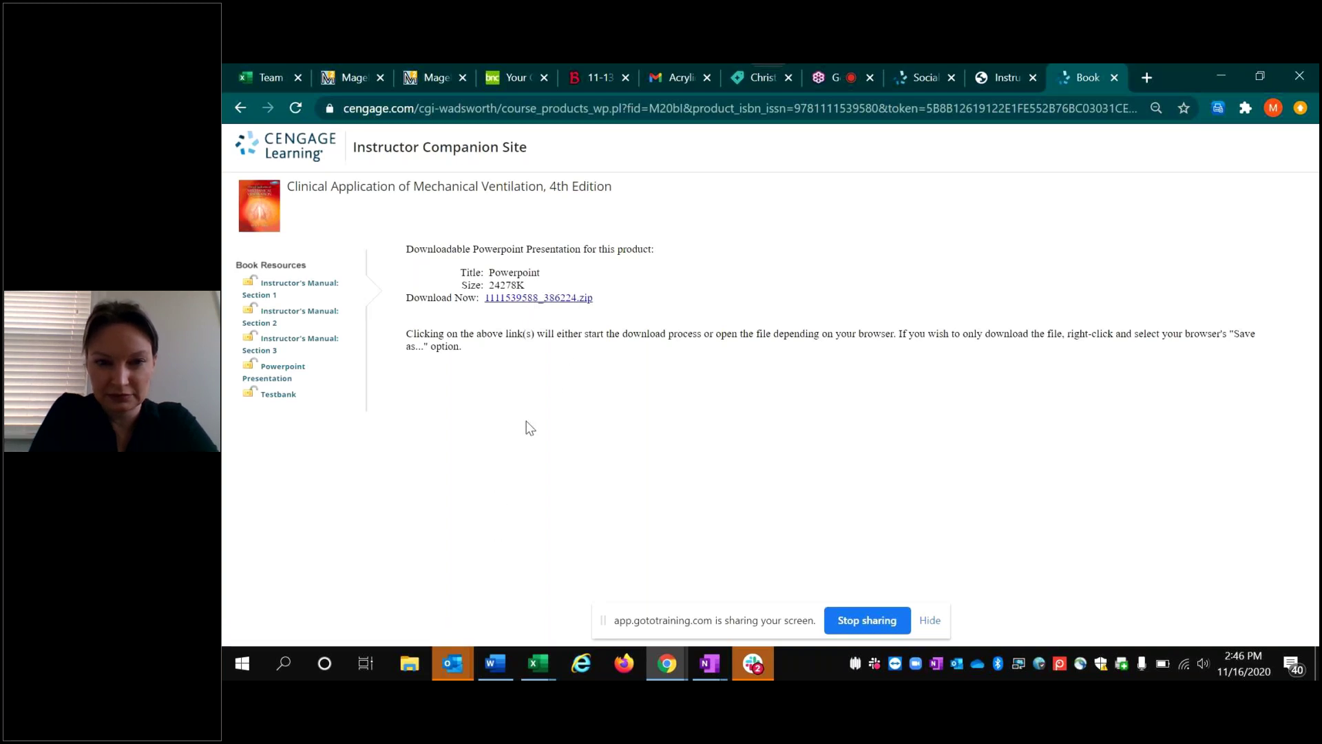
{"action": "left_click", "coordinate": [538, 298]}
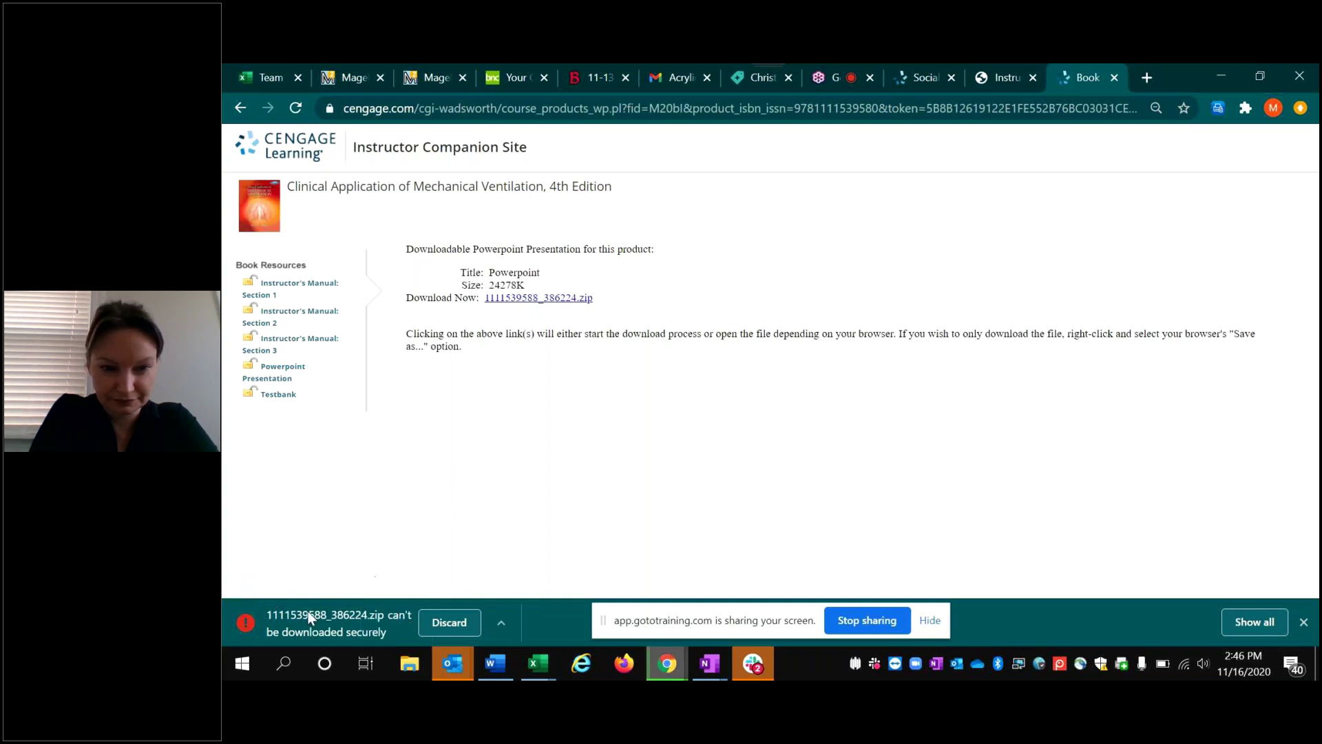
{"action": "left_click", "coordinate": [438, 619]}
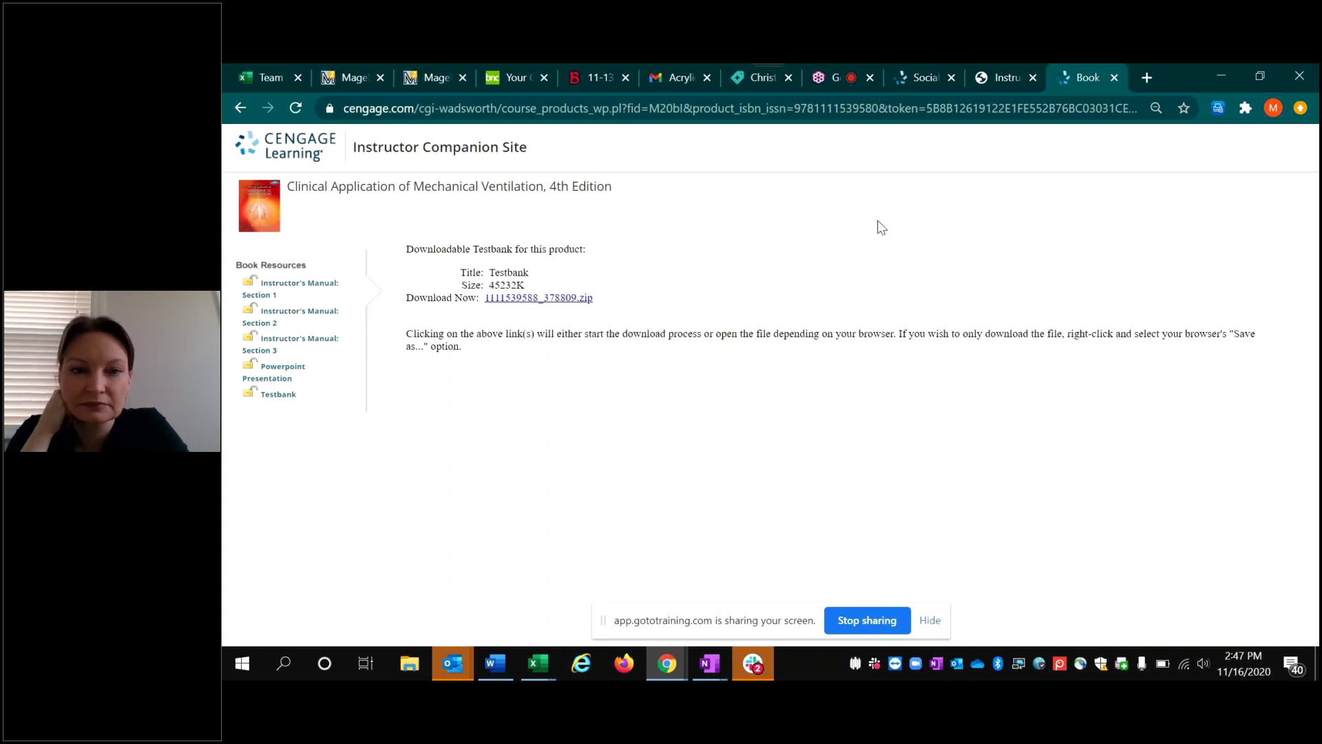
Close the book companion site tab and switch to the Cengage Social Work page.
{"action": "left_click", "coordinate": [1115, 78]}
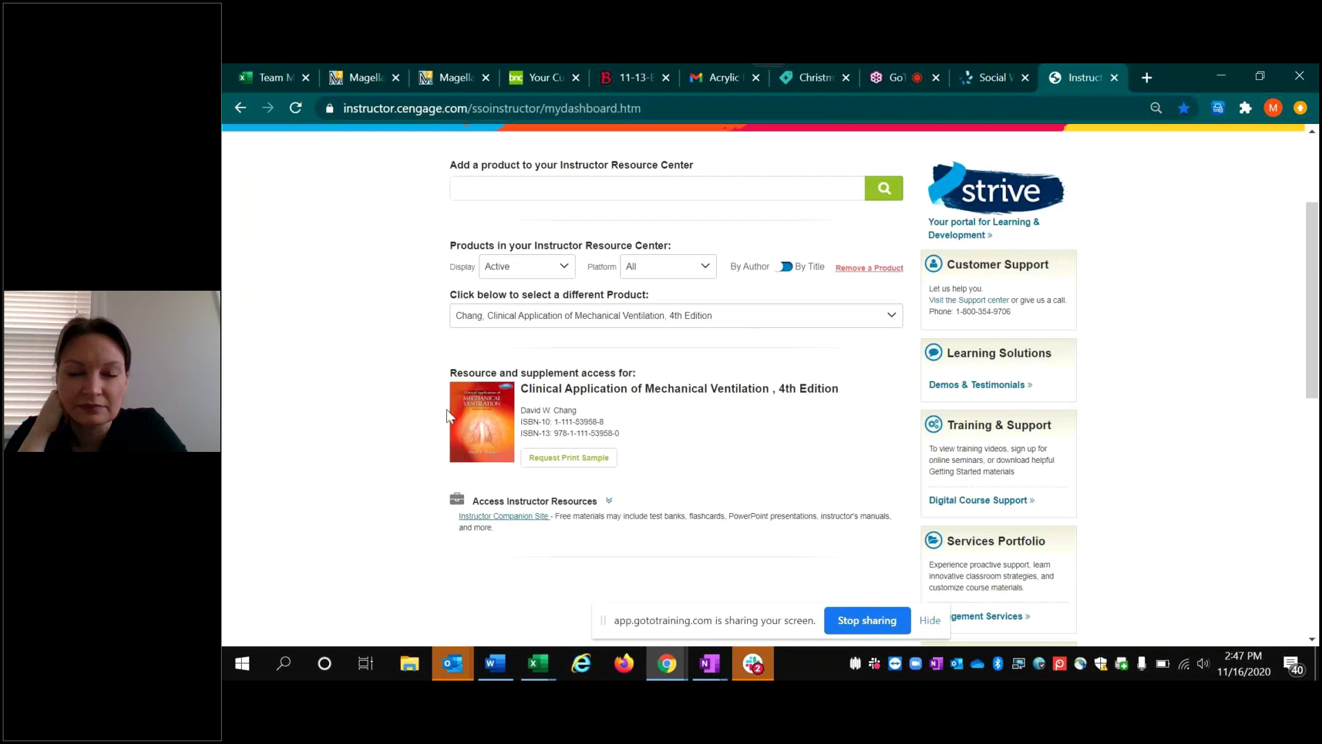
{"action": "scroll", "coordinate": [355, 414], "scroll_direction": "down", "scroll_amount": 1}
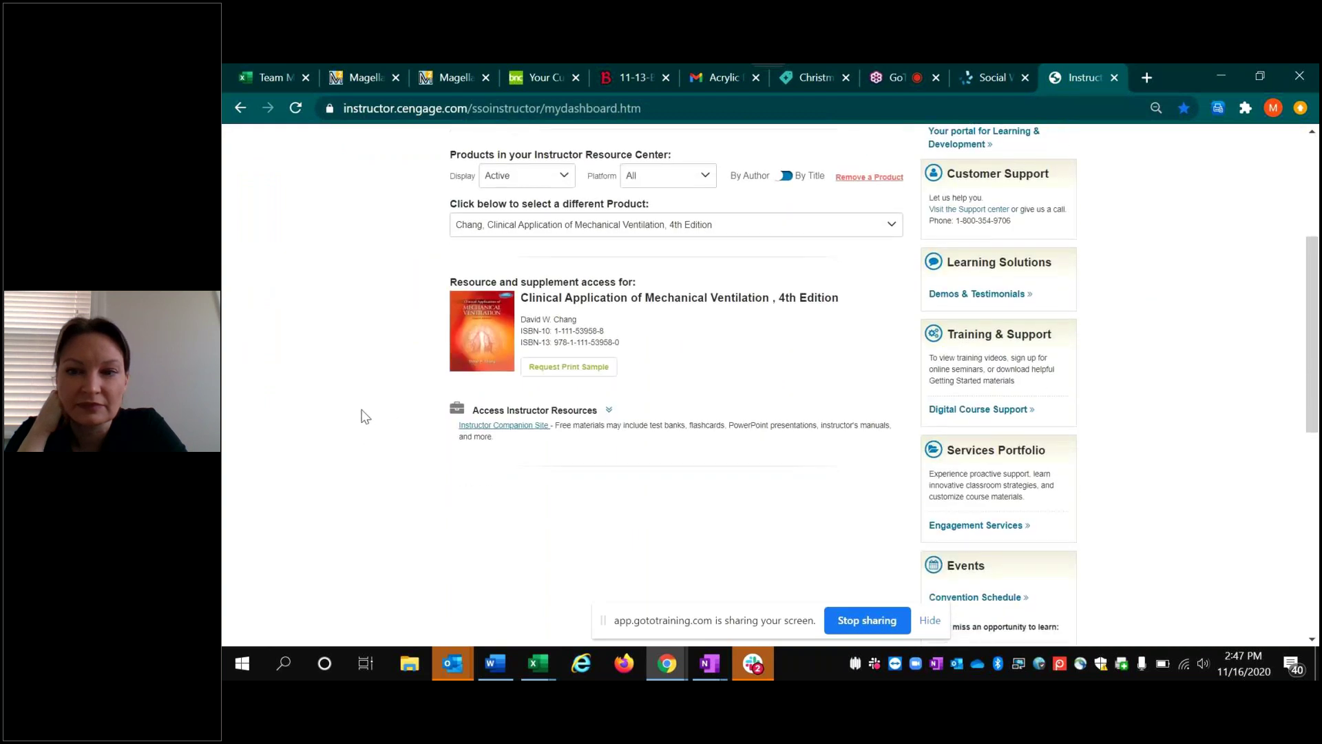
{"action": "scroll", "coordinate": [360, 413], "scroll_direction": "up", "scroll_amount": 4}
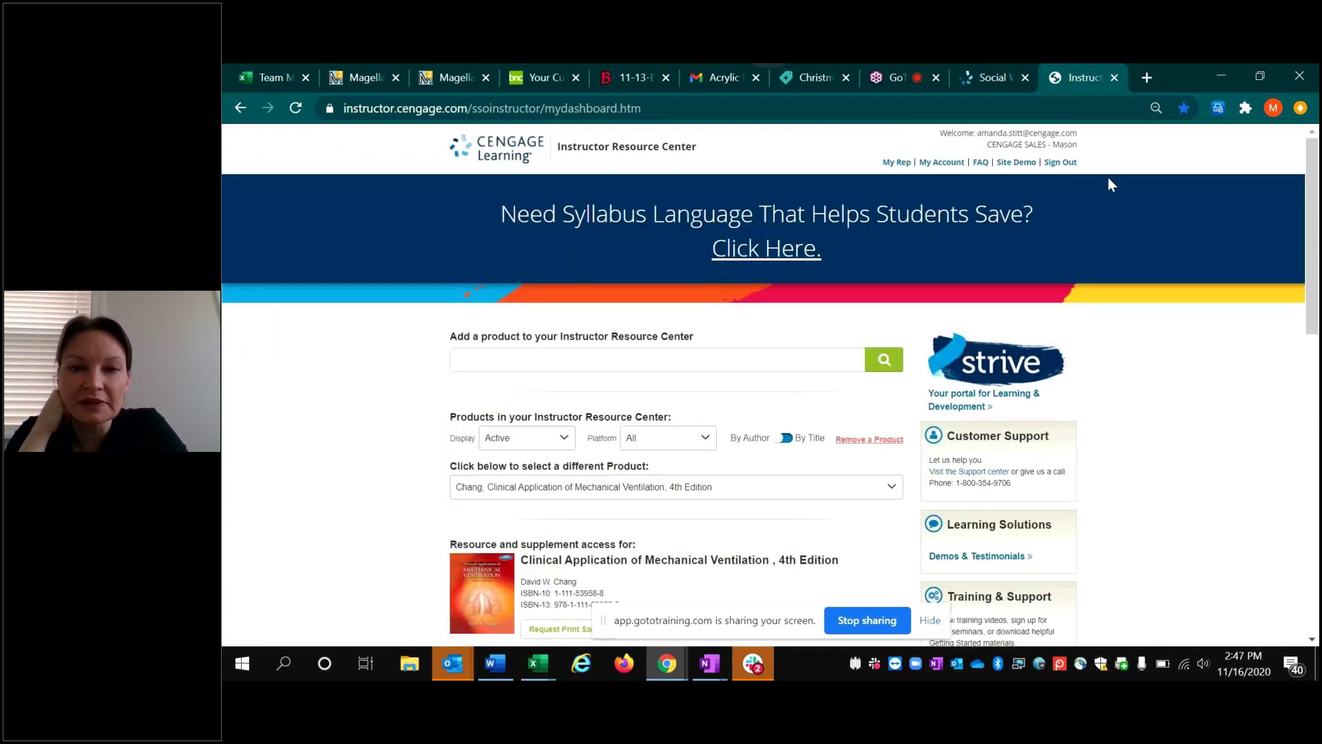
{"action": "left_click", "coordinate": [999, 74]}
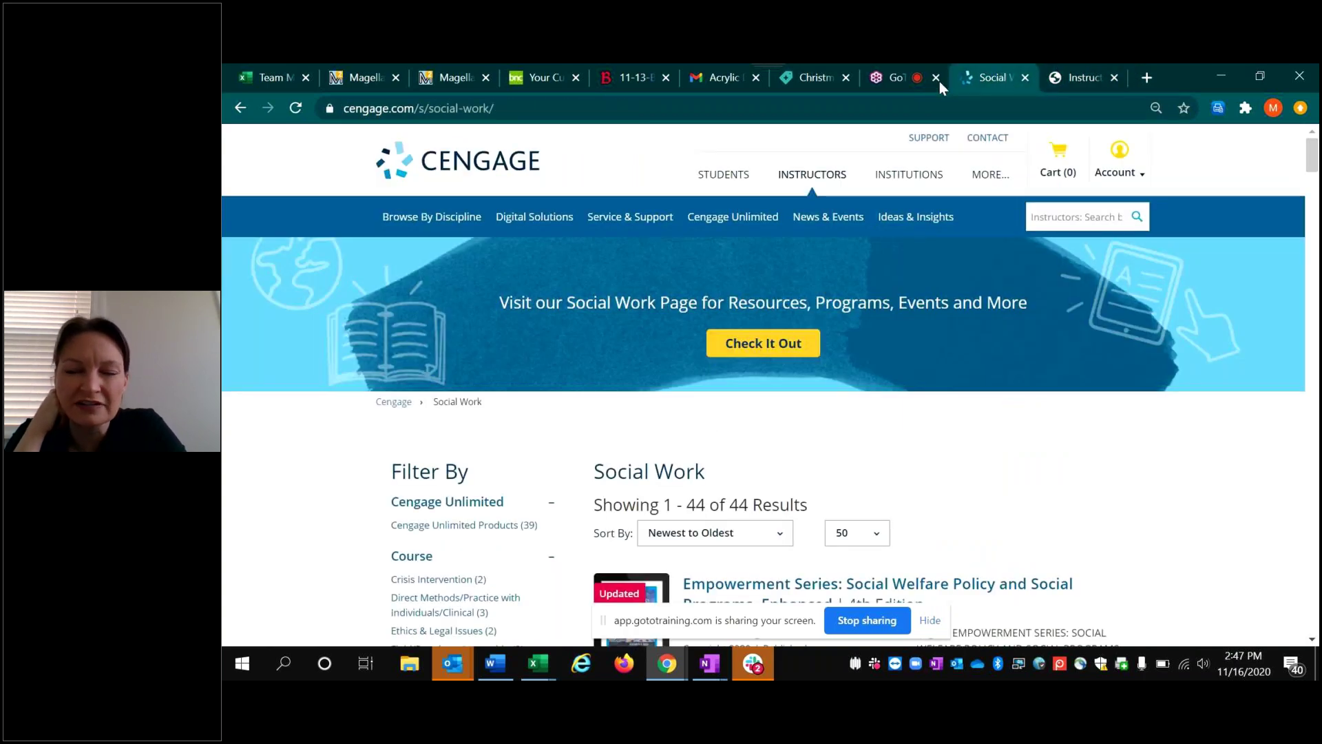
Switch back to the GoToTraining session tab.
{"action": "left_click", "coordinate": [878, 78]}
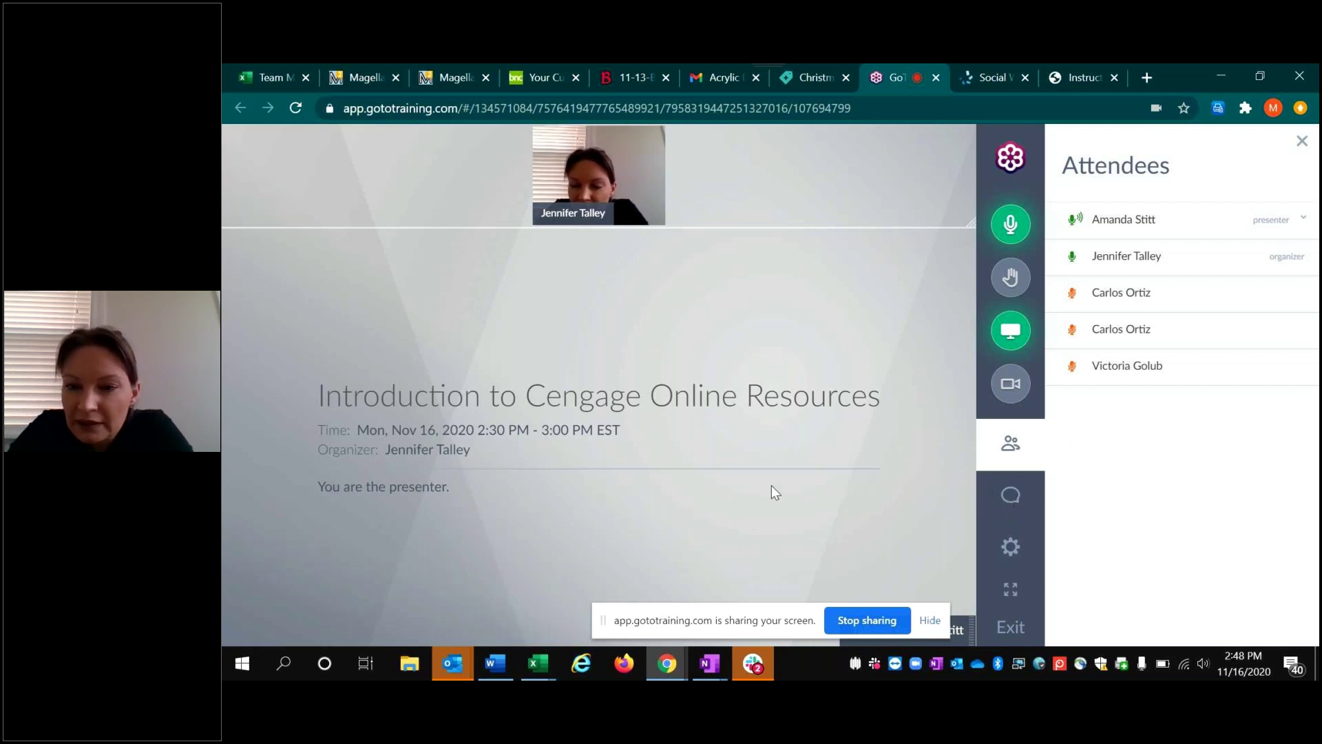
Drag the screen-sharing notice out of the way of the live session.
{"action": "left_click_drag", "start_coordinate": [744, 611], "coordinate": [499, 603]}
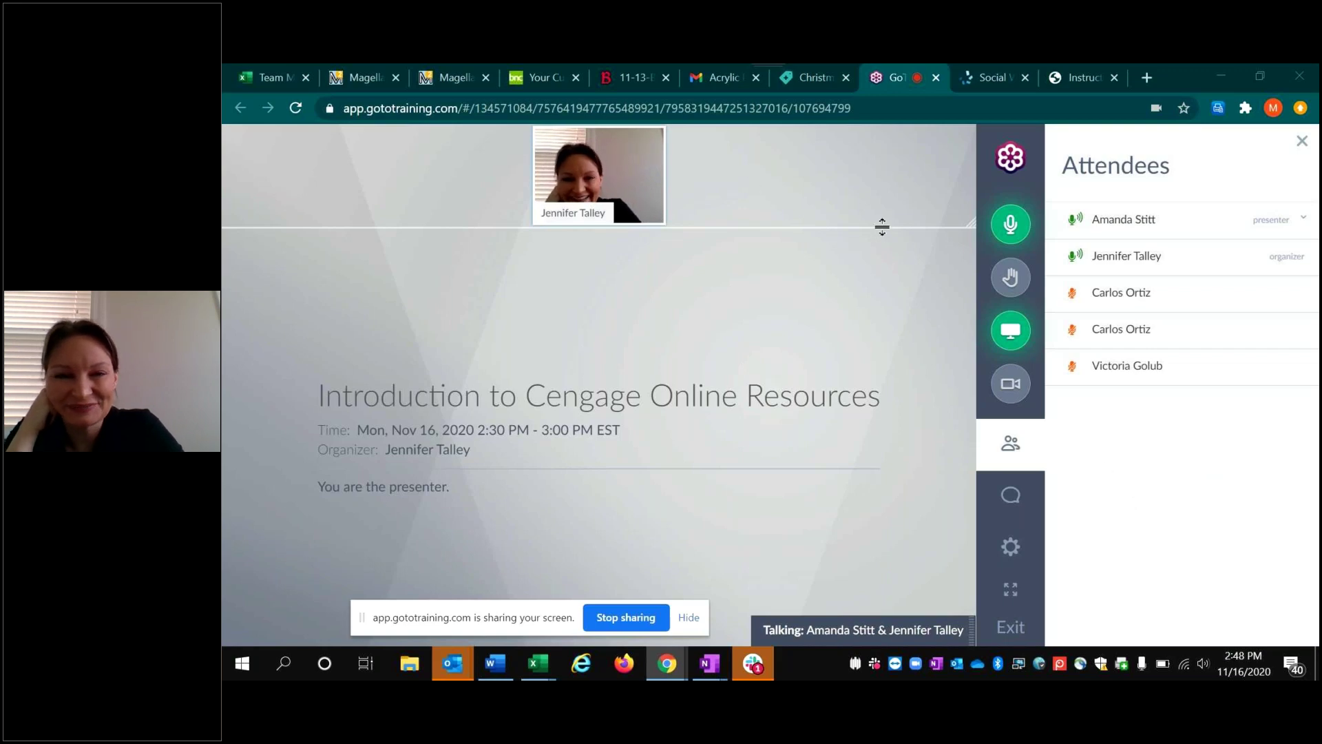
{"action": "left_click", "coordinate": [989, 78]}
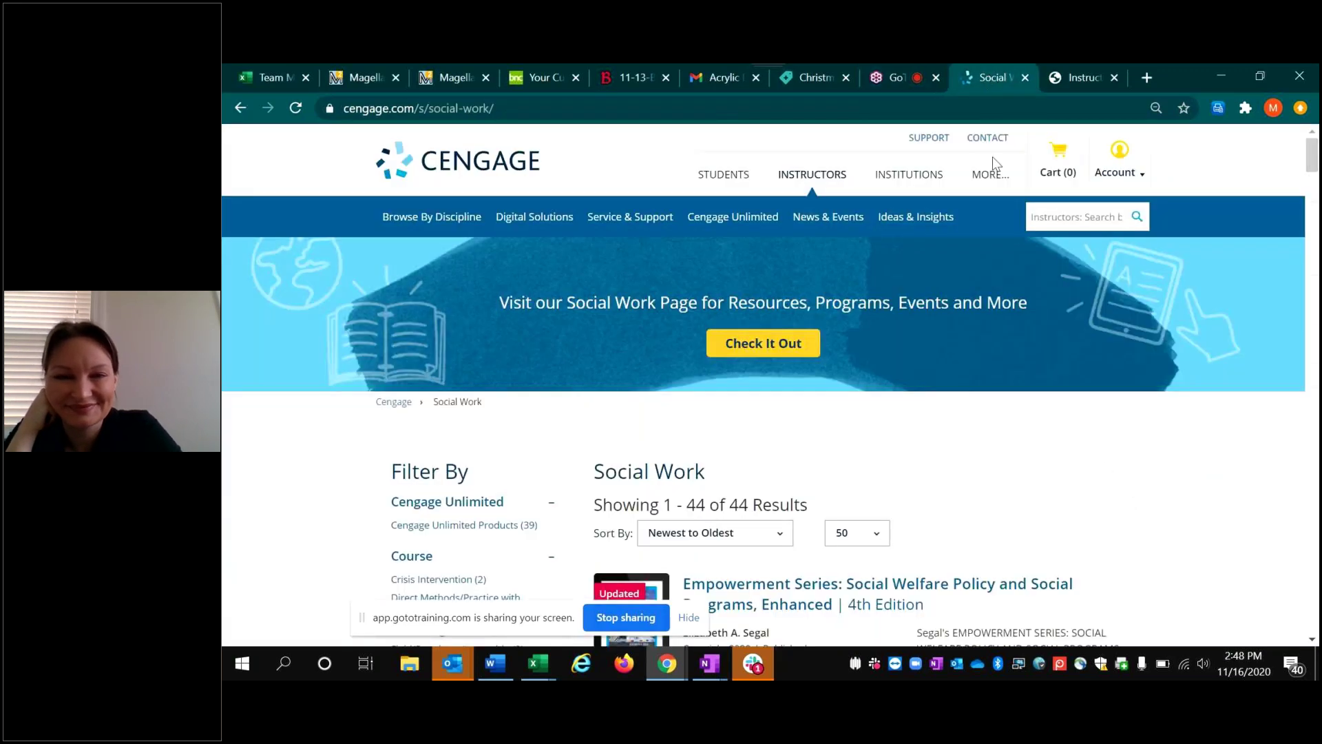
{"action": "scroll", "coordinate": [1056, 386], "scroll_direction": "down", "scroll_amount": 3}
{"action": "scroll", "coordinate": [1054, 377], "scroll_direction": "down", "scroll_amount": 2}
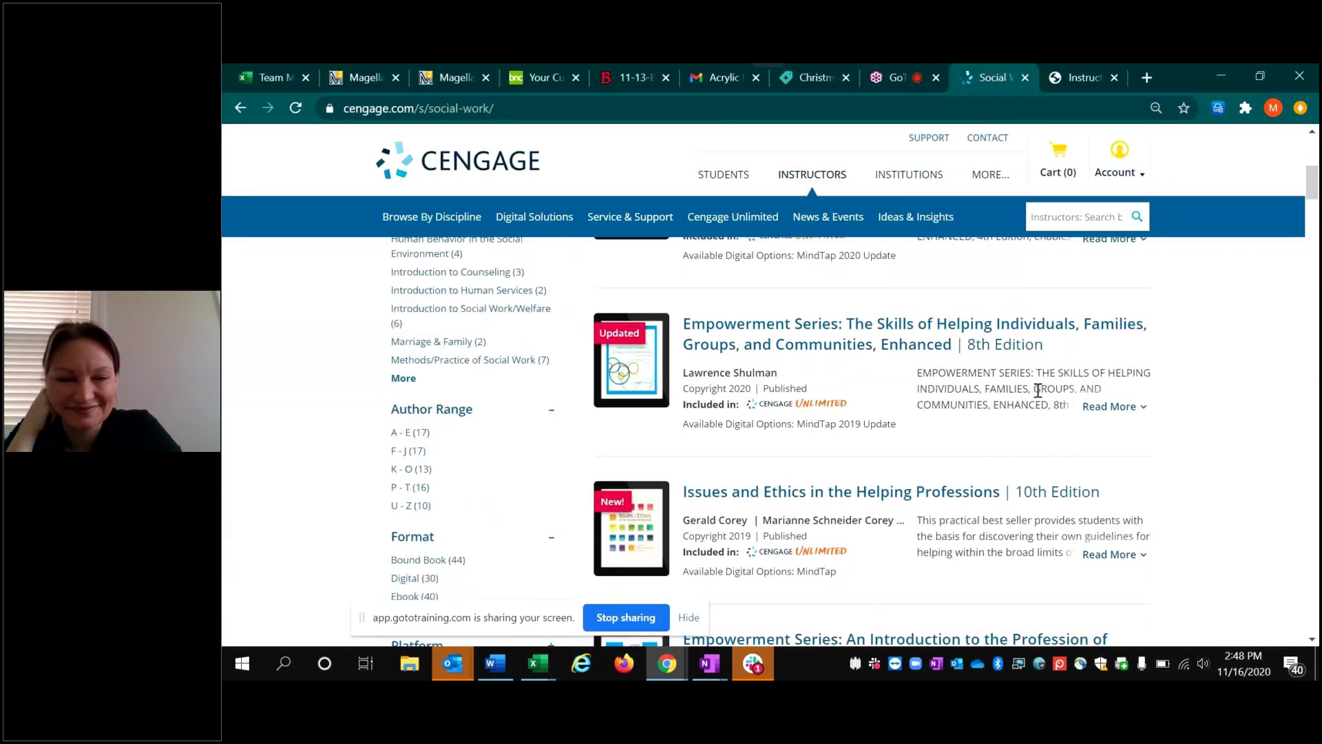
{"action": "scroll", "coordinate": [908, 325], "scroll_direction": "up", "scroll_amount": 5}
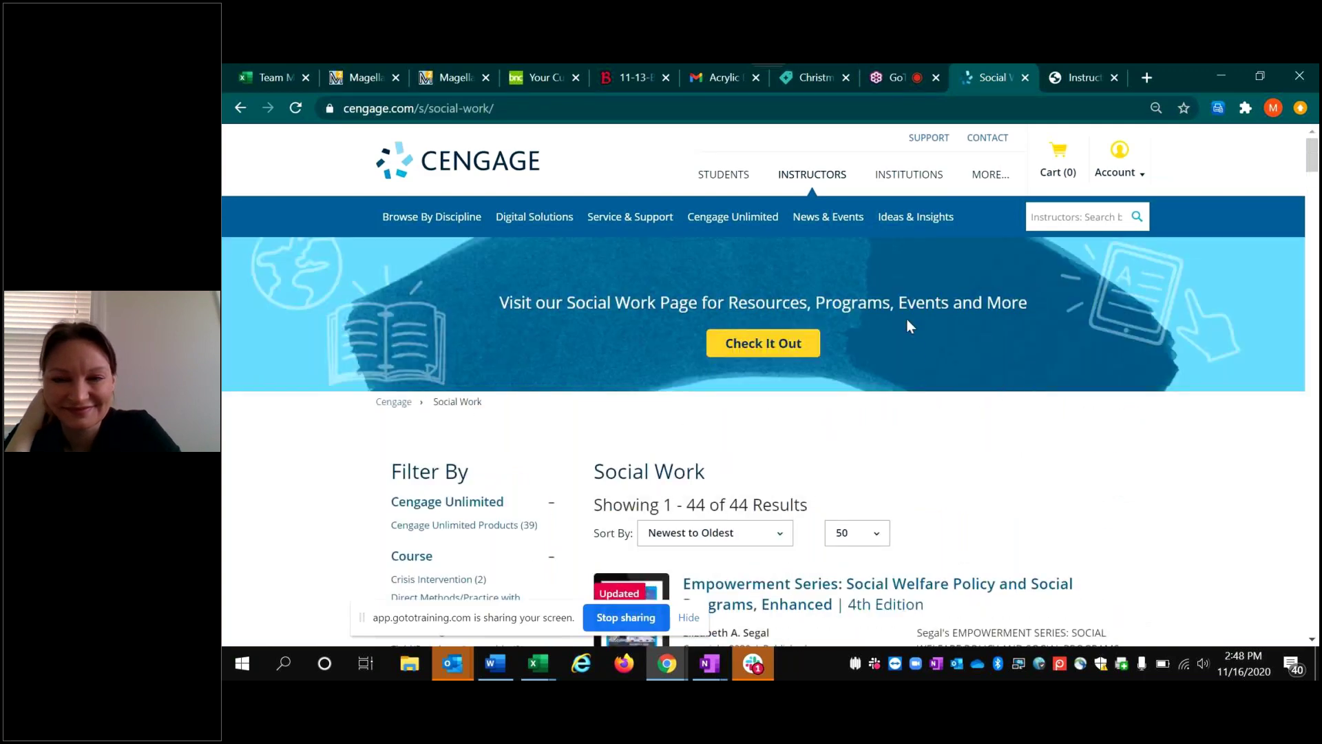
{"action": "left_click", "coordinate": [1075, 77]}
{"action": "left_click", "coordinate": [988, 79]}
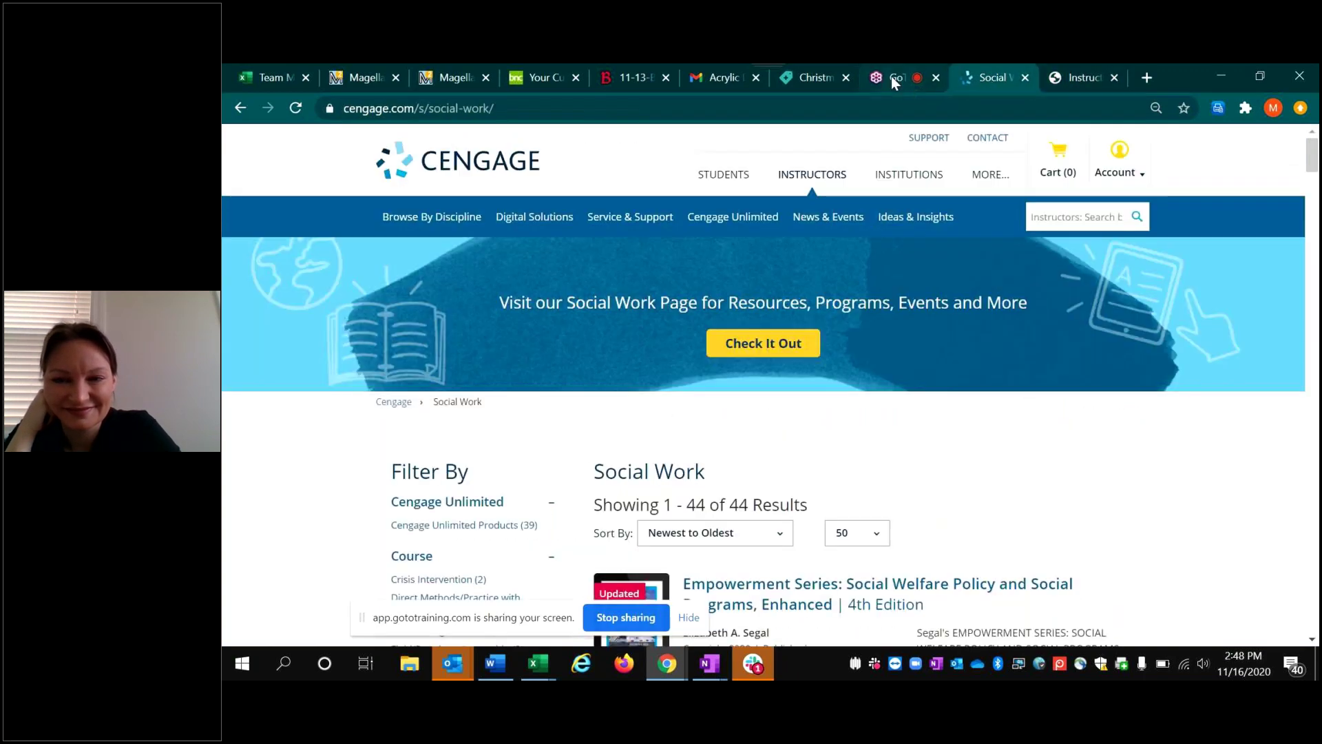
{"action": "left_click", "coordinate": [894, 77]}
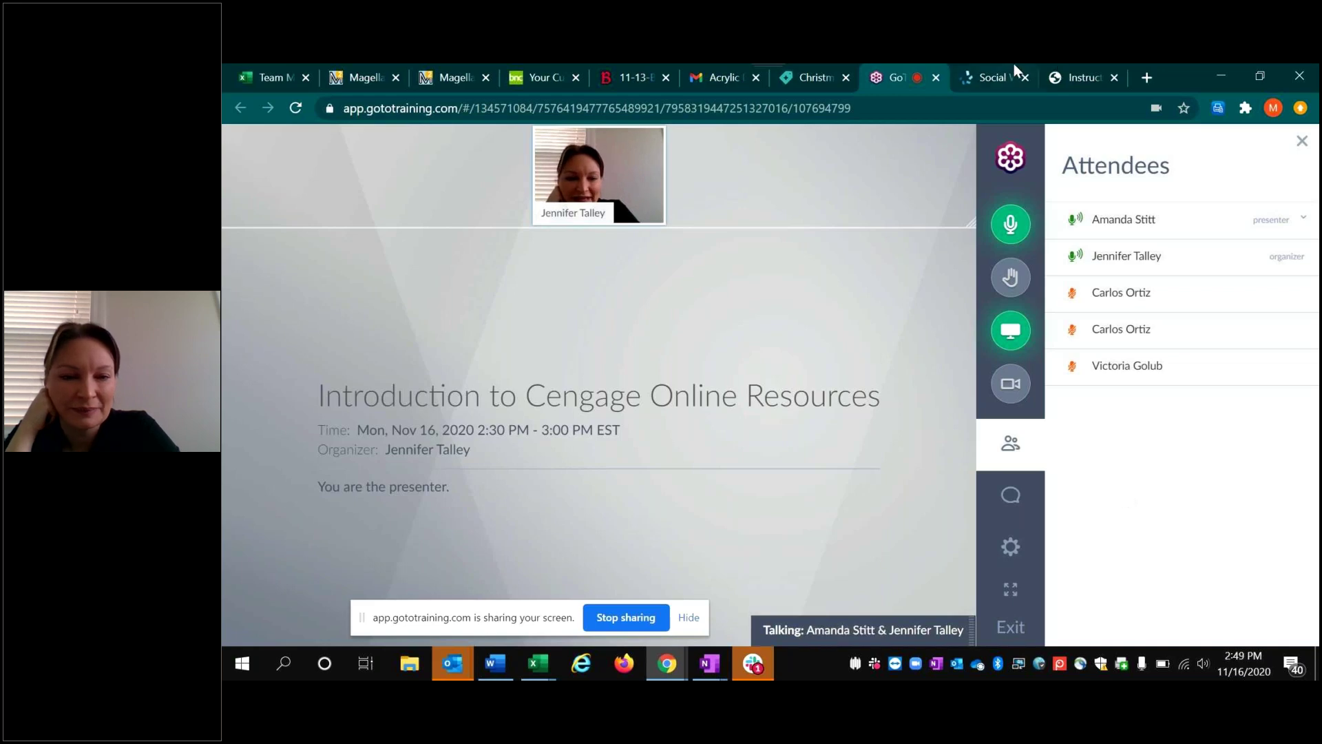
{"action": "left_click", "coordinate": [998, 76]}
{"action": "left_click", "coordinate": [1071, 77]}
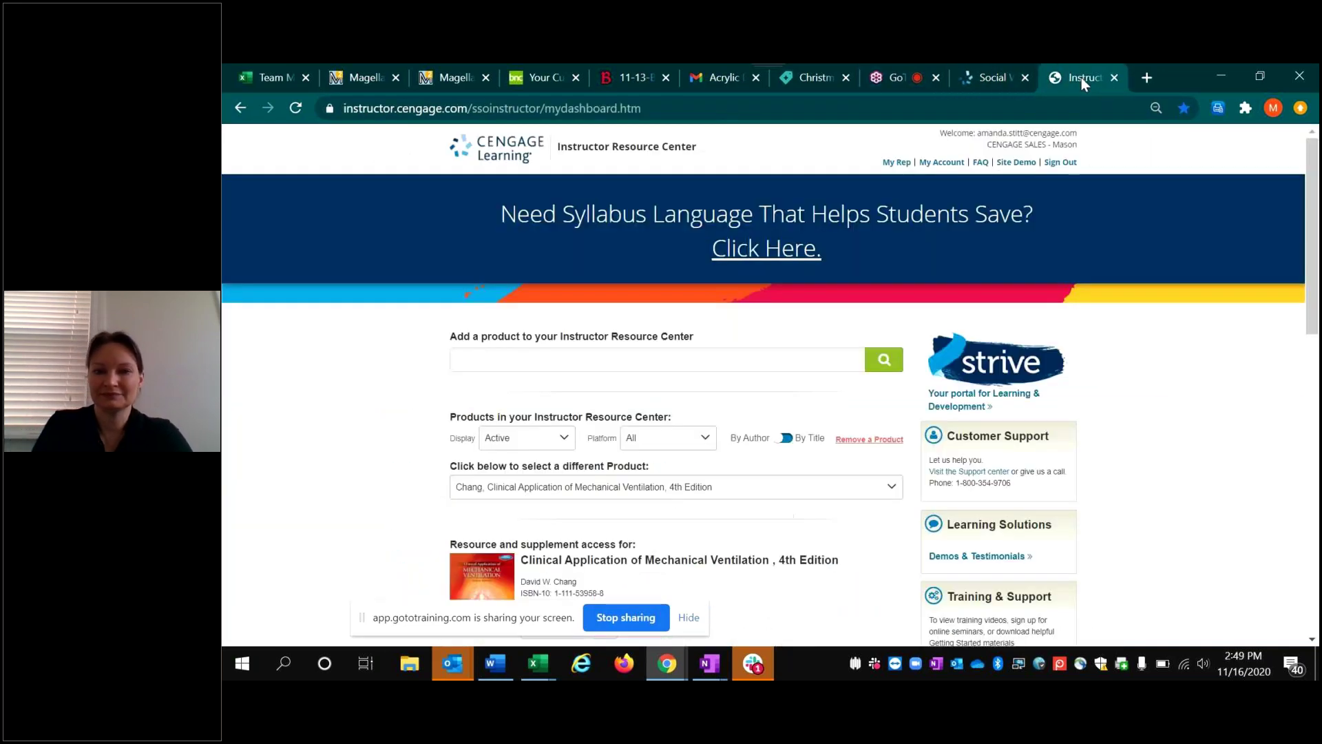
{"action": "left_click", "coordinate": [995, 76]}
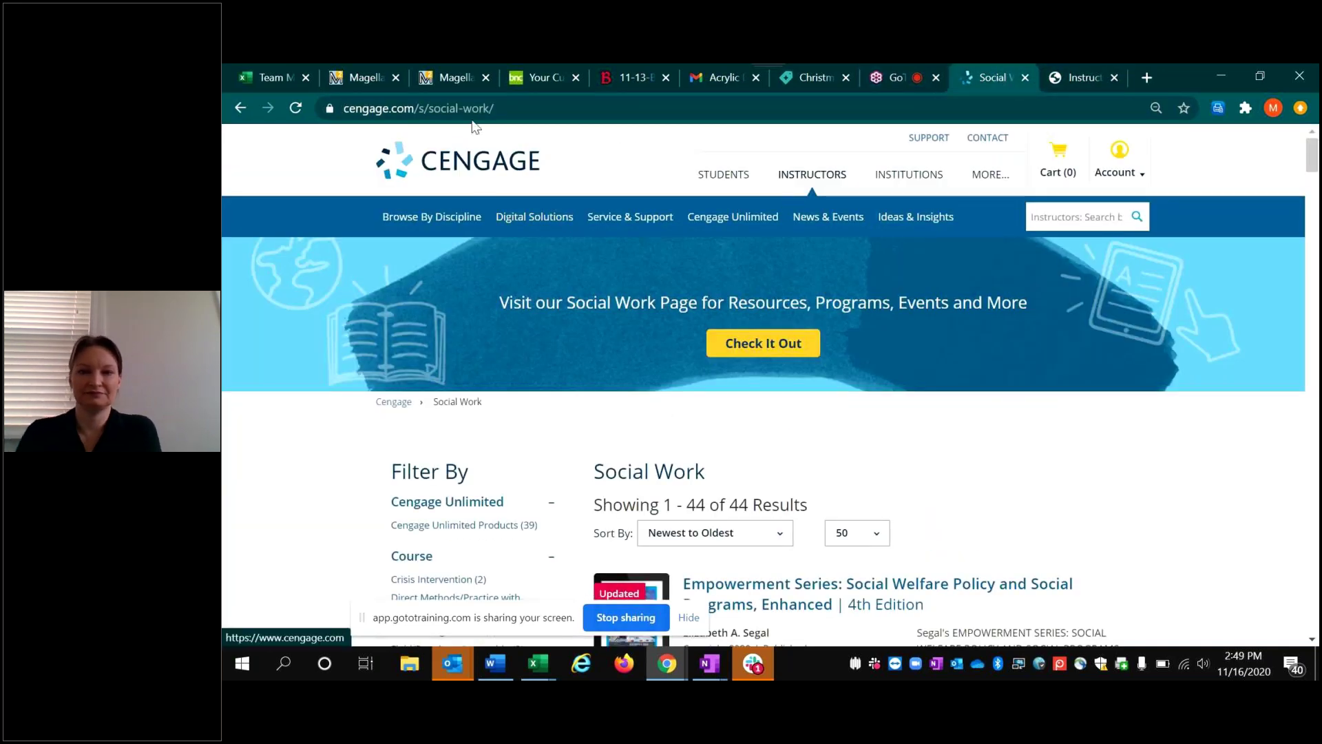
{"action": "left_click", "coordinate": [539, 109]}
{"action": "left_click", "coordinate": [539, 111]}
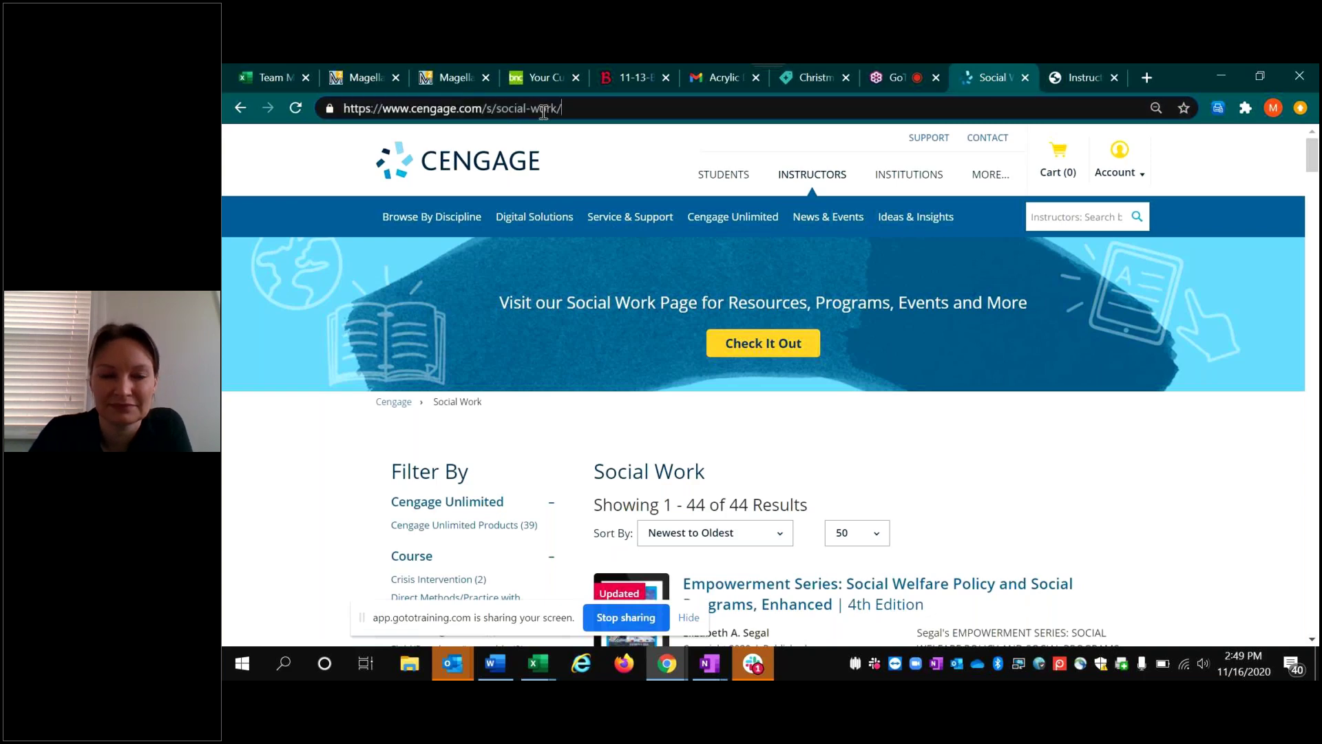
{"action": "left_click_drag", "start_coordinate": [587, 109], "coordinate": [332, 89]}
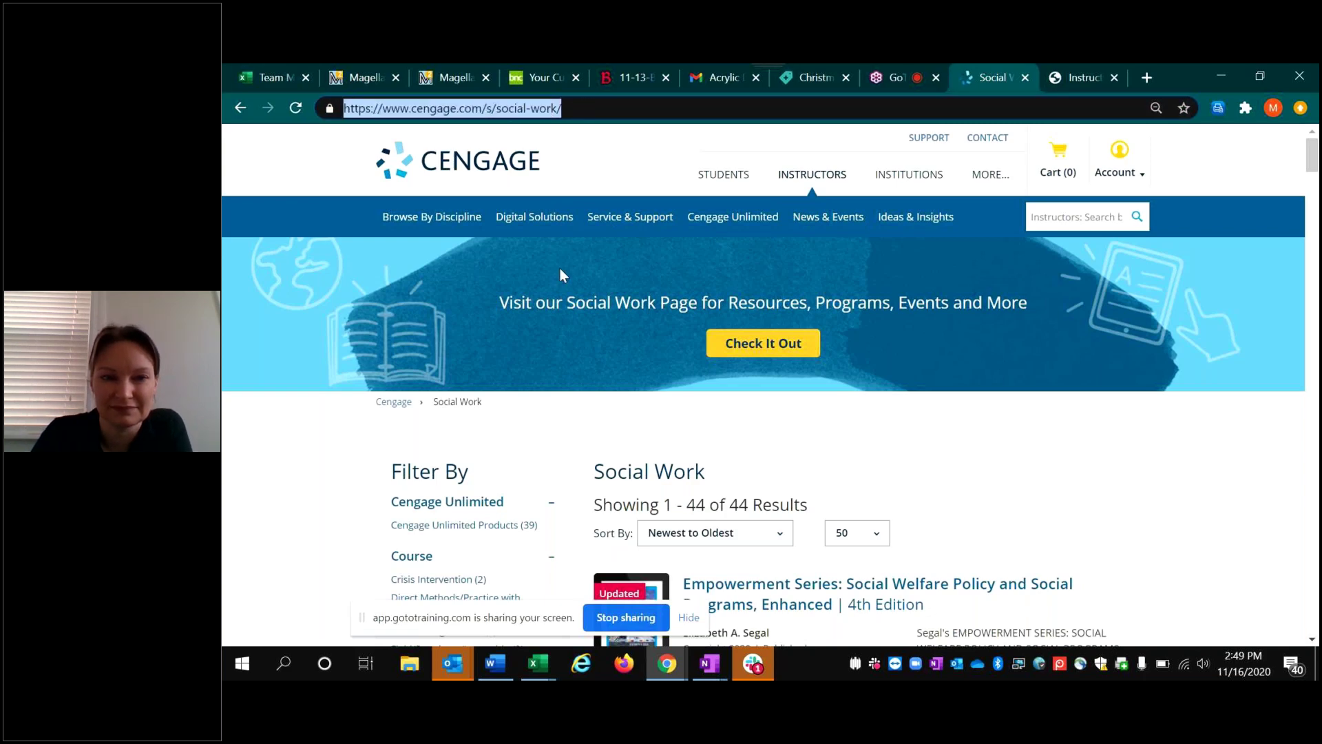
{"action": "type", "text": "www.cengage.co"}
{"action": "key", "text": "Return"}
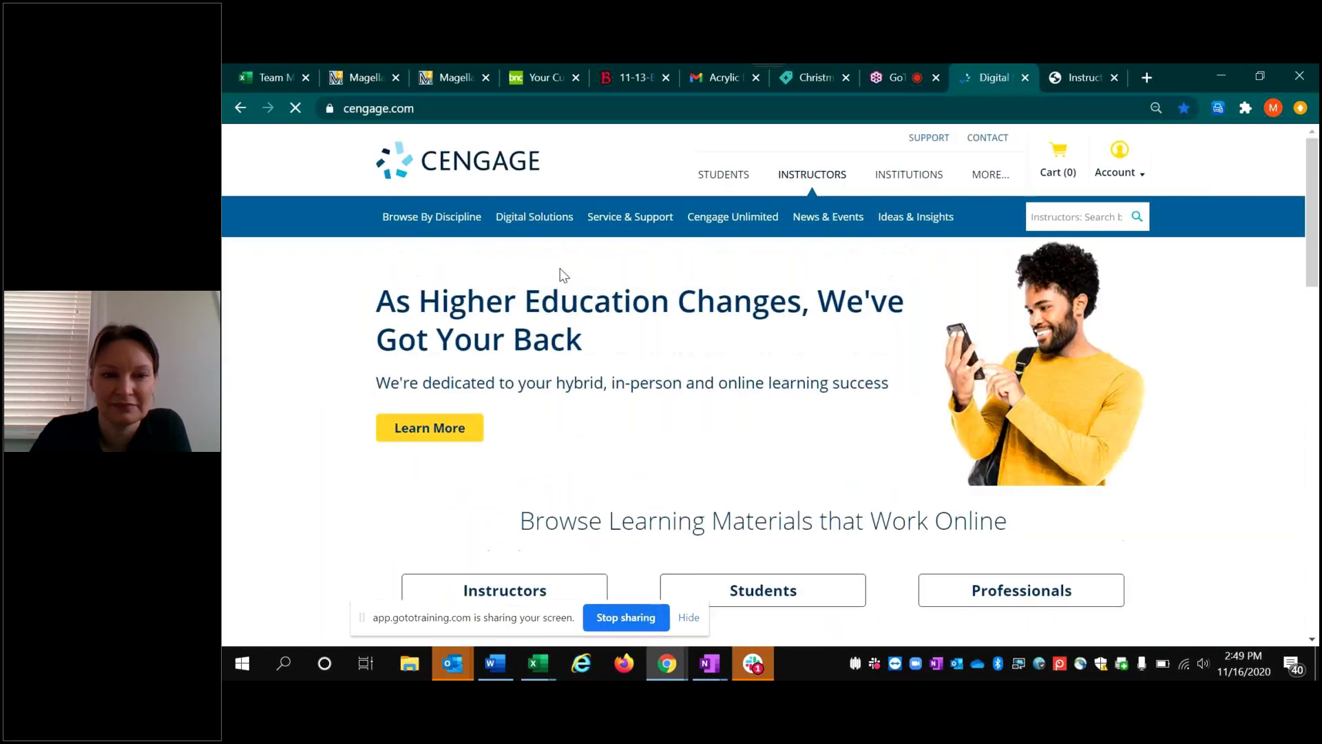
{"action": "mouse_move", "coordinate": [1124, 180]}
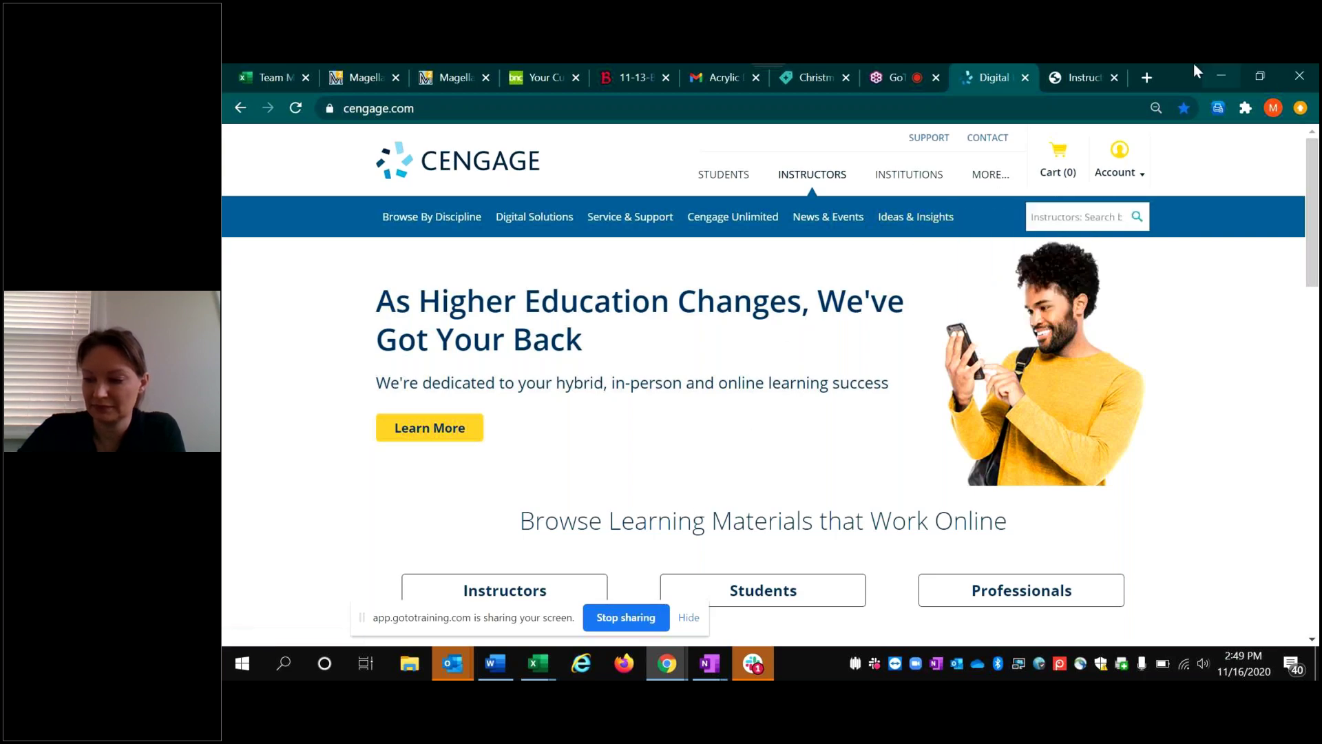
Look over the Instructor Resource Center dashboard and its product search box.
{"action": "left_click", "coordinate": [1088, 75]}
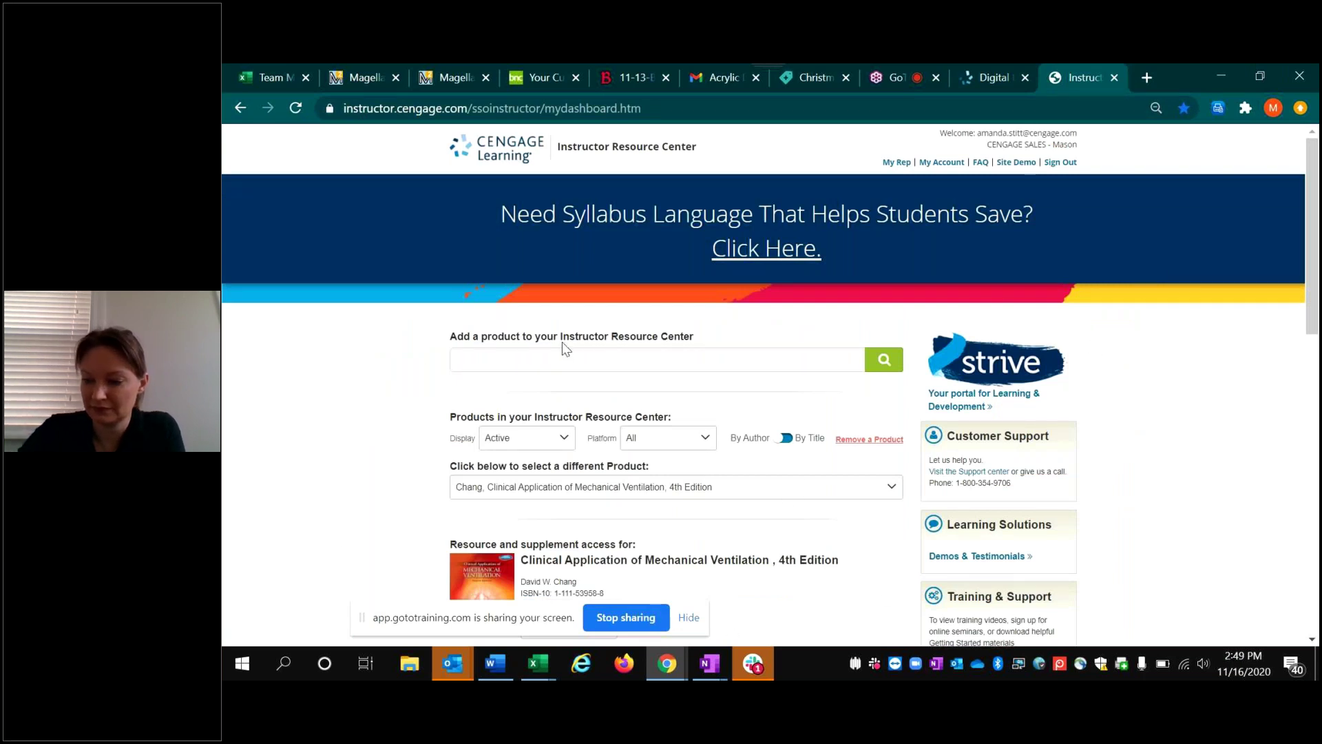
{"action": "left_click", "coordinate": [549, 357]}
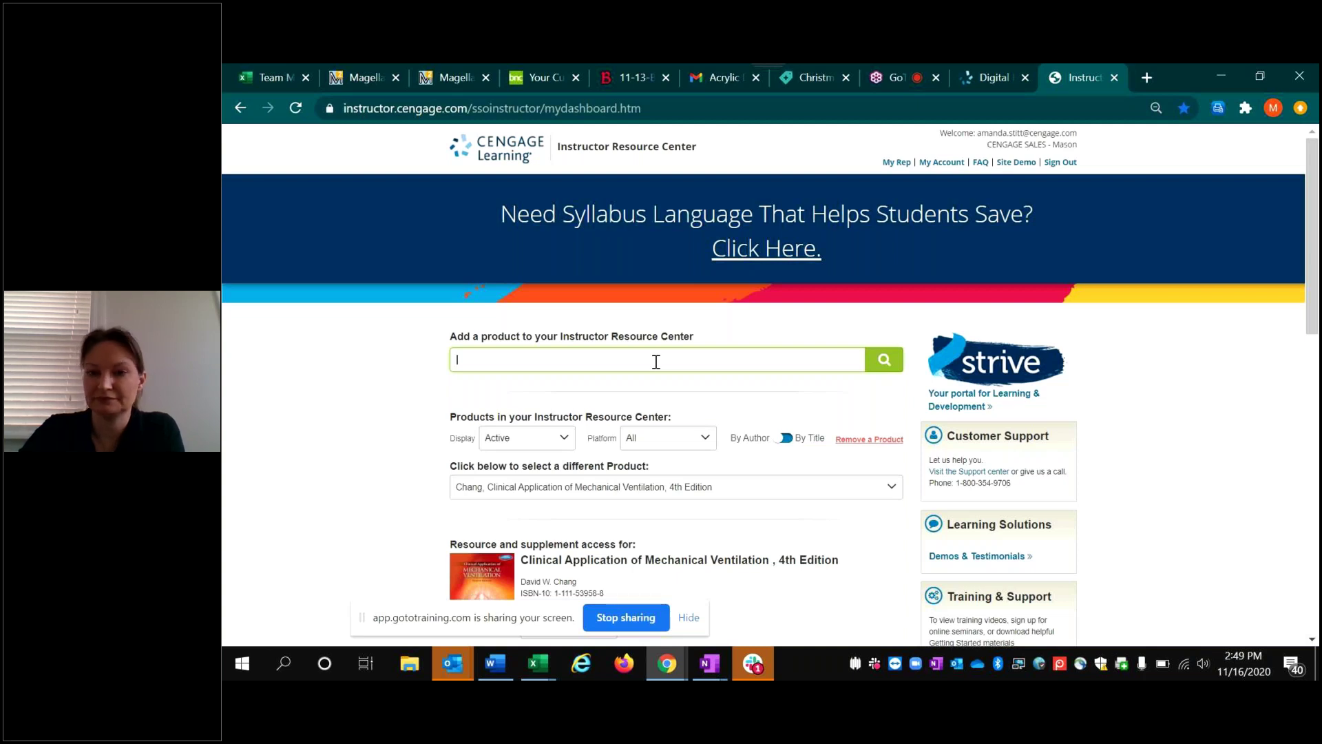
{"action": "scroll", "coordinate": [656, 361], "scroll_direction": "down", "scroll_amount": 2}
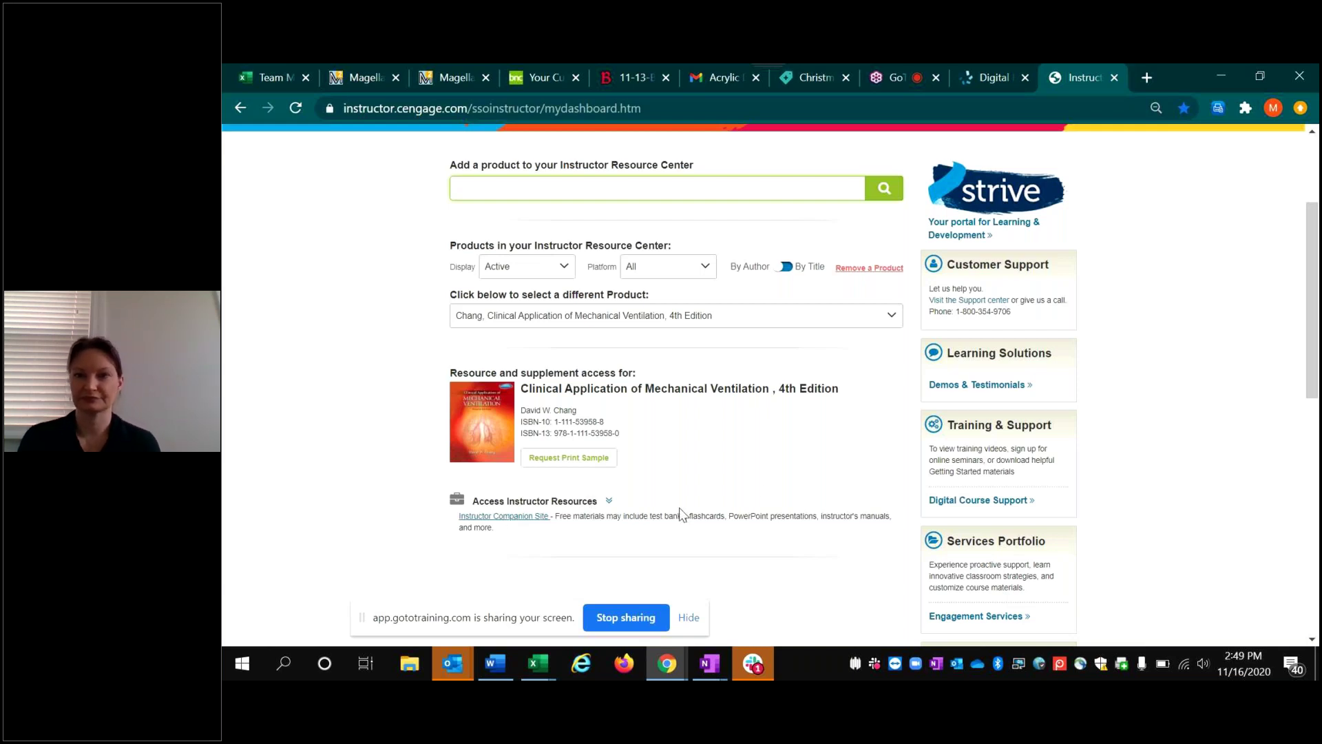
{"action": "scroll", "coordinate": [815, 377], "scroll_direction": "up", "scroll_amount": 2}
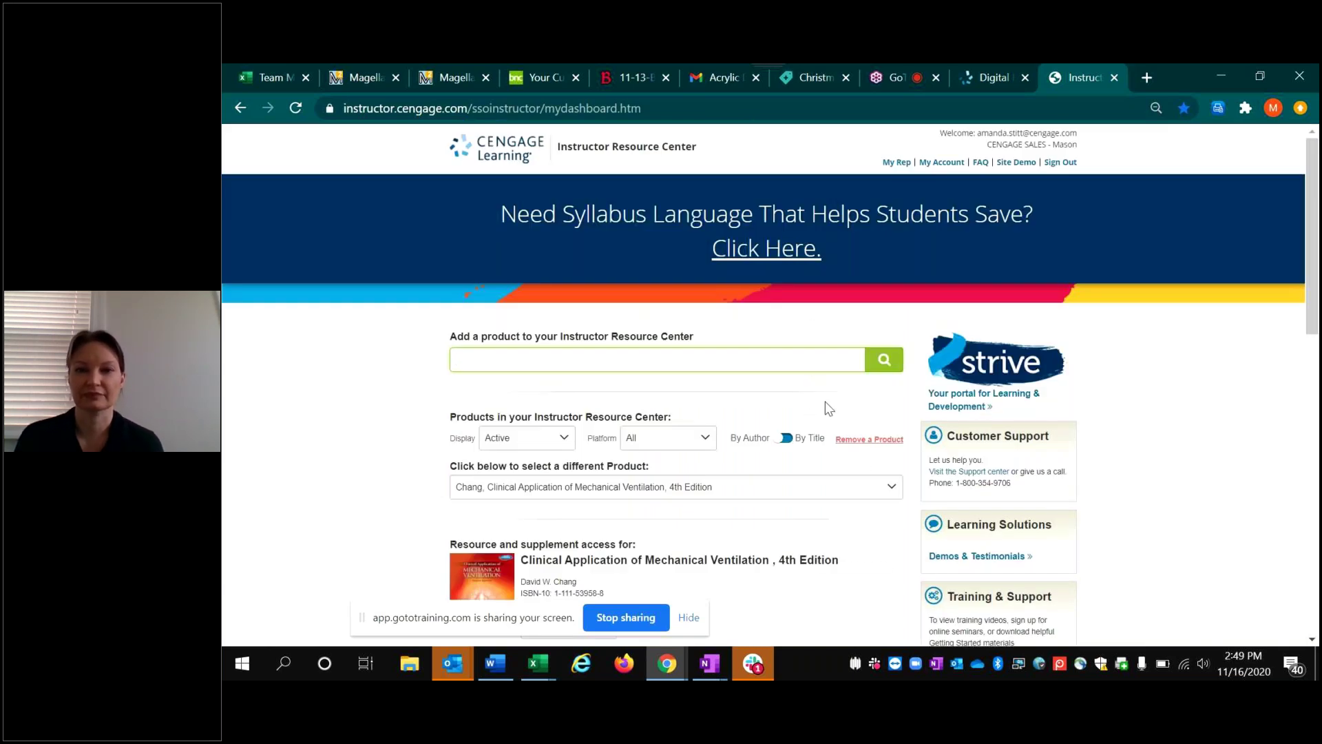
{"action": "scroll", "coordinate": [1150, 413], "scroll_direction": "down", "scroll_amount": 1}
{"action": "scroll", "coordinate": [1150, 413], "scroll_direction": "down", "scroll_amount": 3}
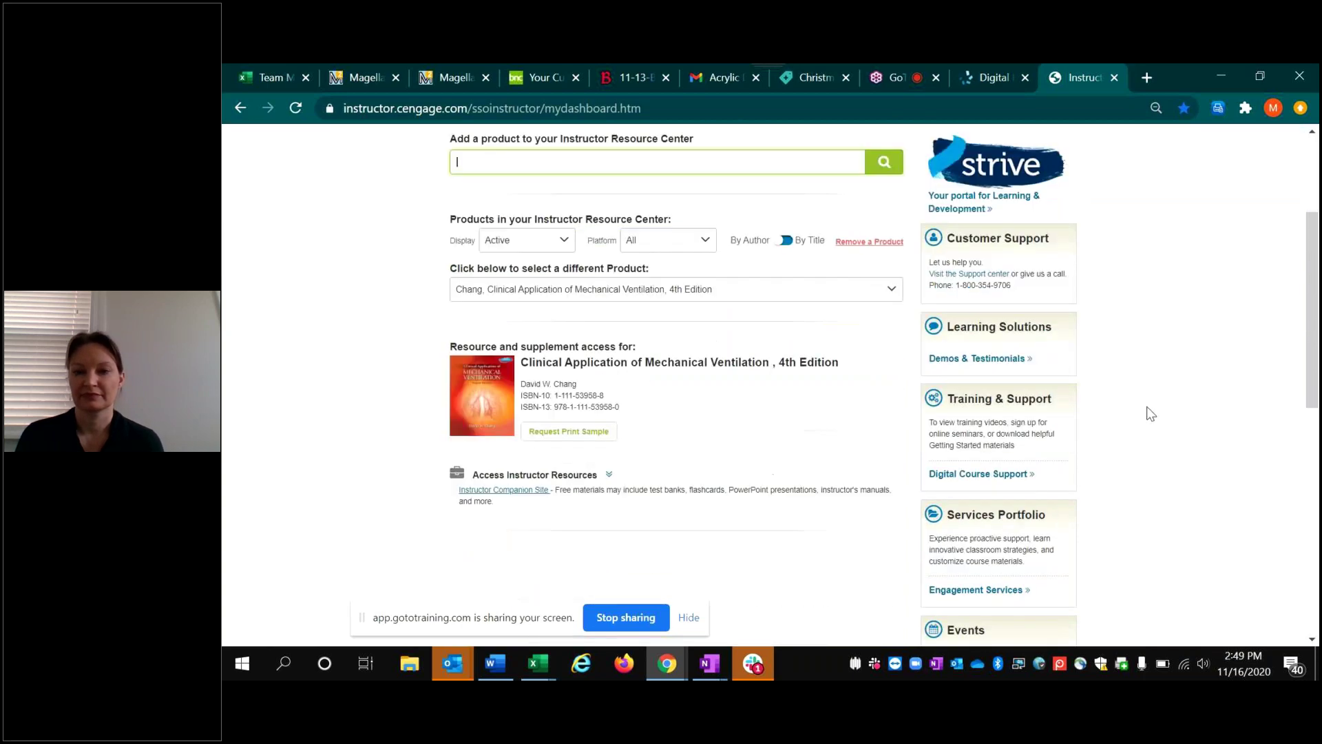
{"action": "scroll", "coordinate": [1149, 414], "scroll_direction": "up", "scroll_amount": 4}
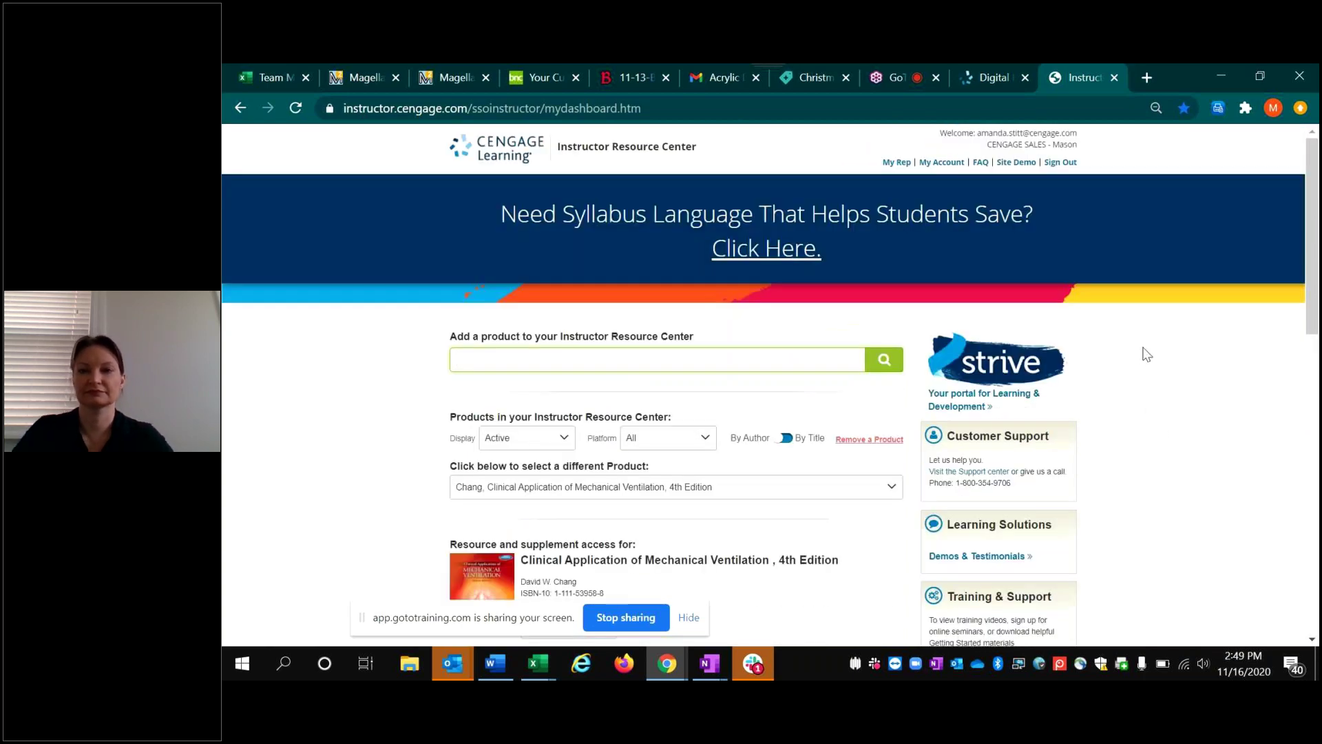
Bring back the 'Introduction to Cengage Online Resources' GoToTraining session with its five attendees.
{"action": "left_click", "coordinate": [1000, 72]}
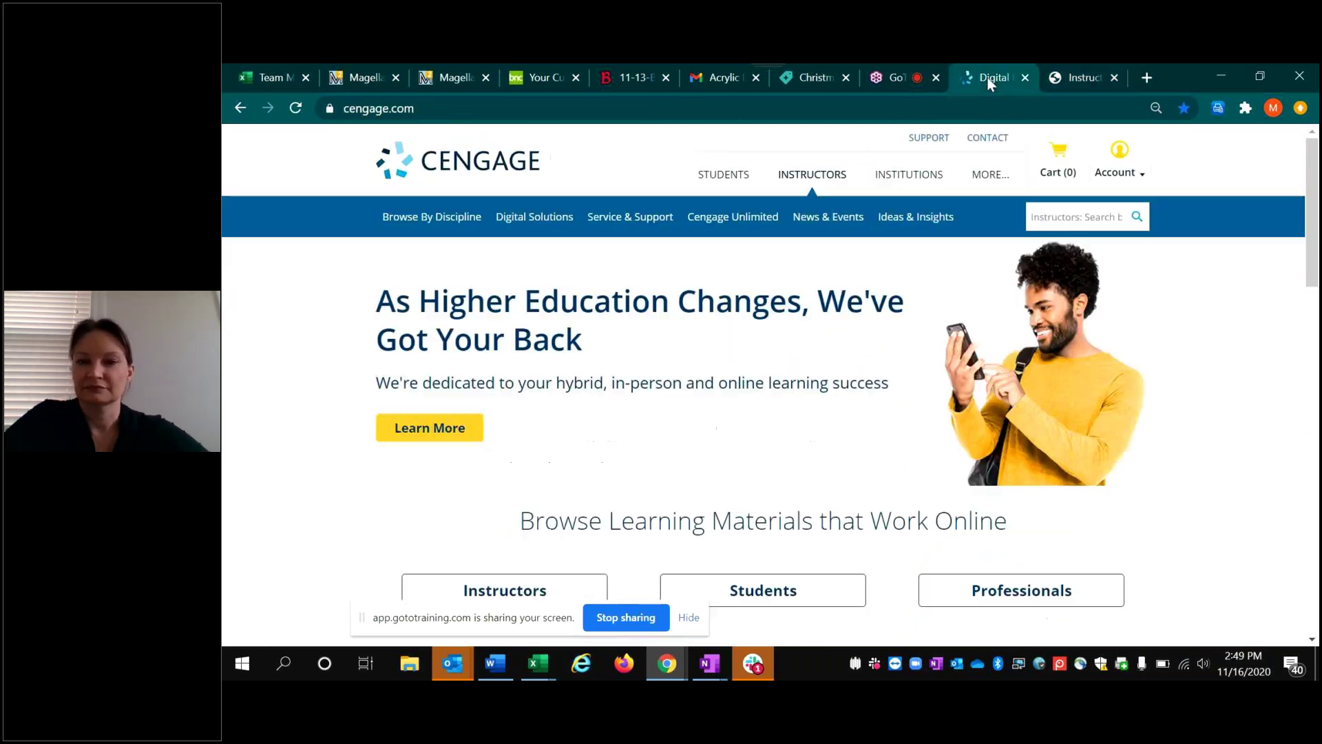
{"action": "left_click", "coordinate": [887, 81]}
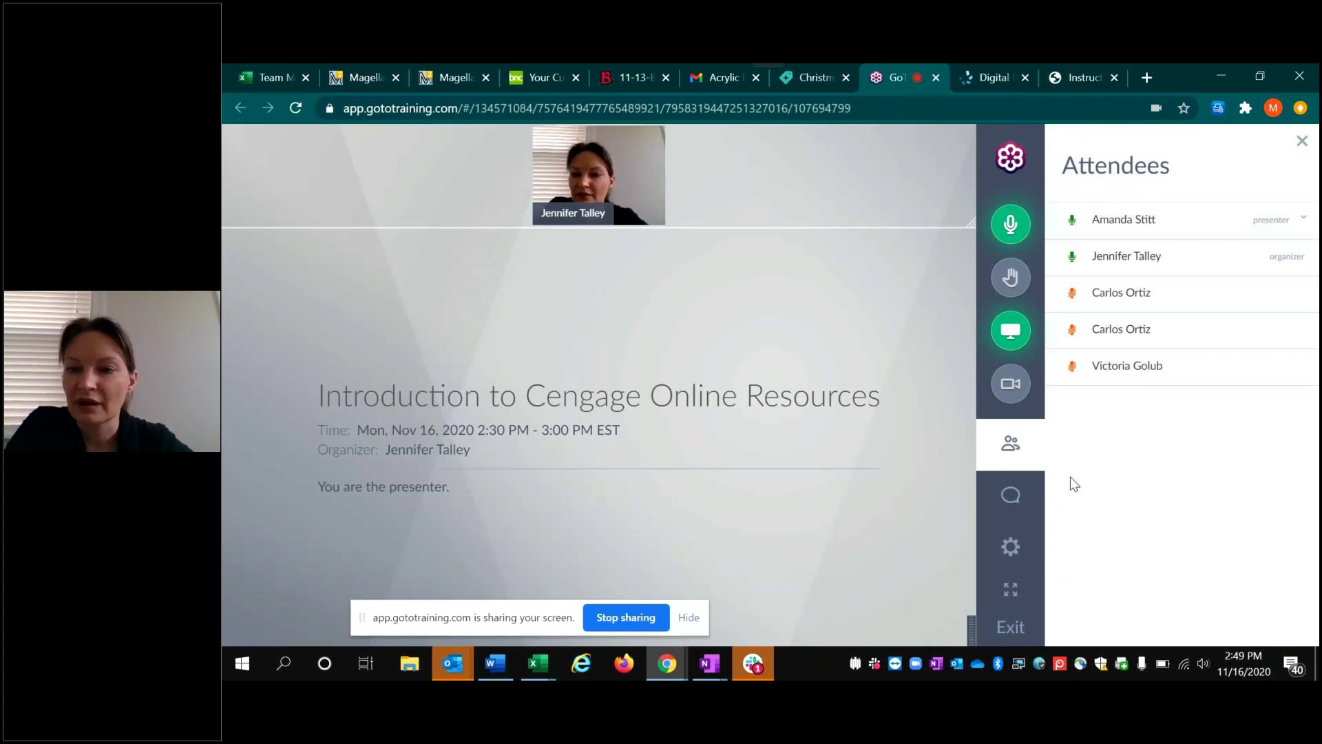
{"action": "left_click", "coordinate": [1091, 77]}
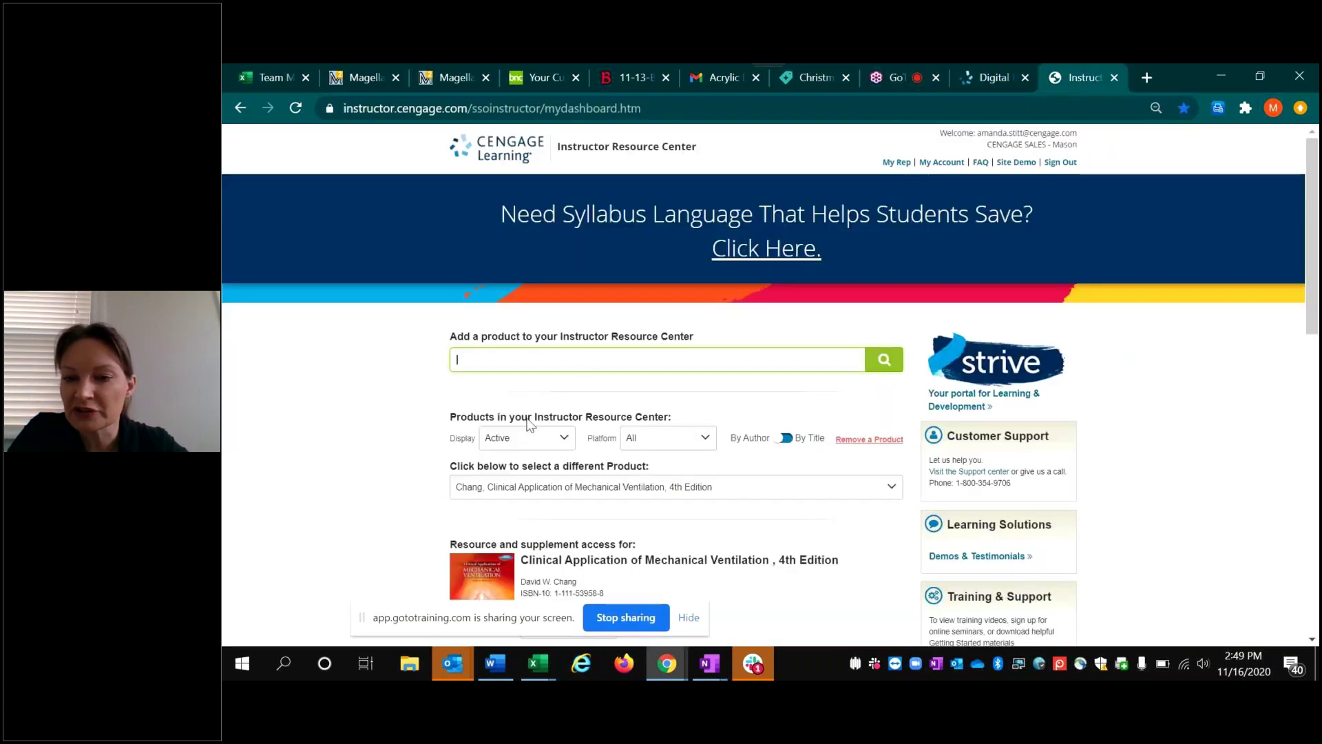
{"action": "scroll", "coordinate": [365, 454], "scroll_direction": "down", "scroll_amount": 4}
{"action": "scroll", "coordinate": [358, 444], "scroll_direction": "up", "scroll_amount": 4}
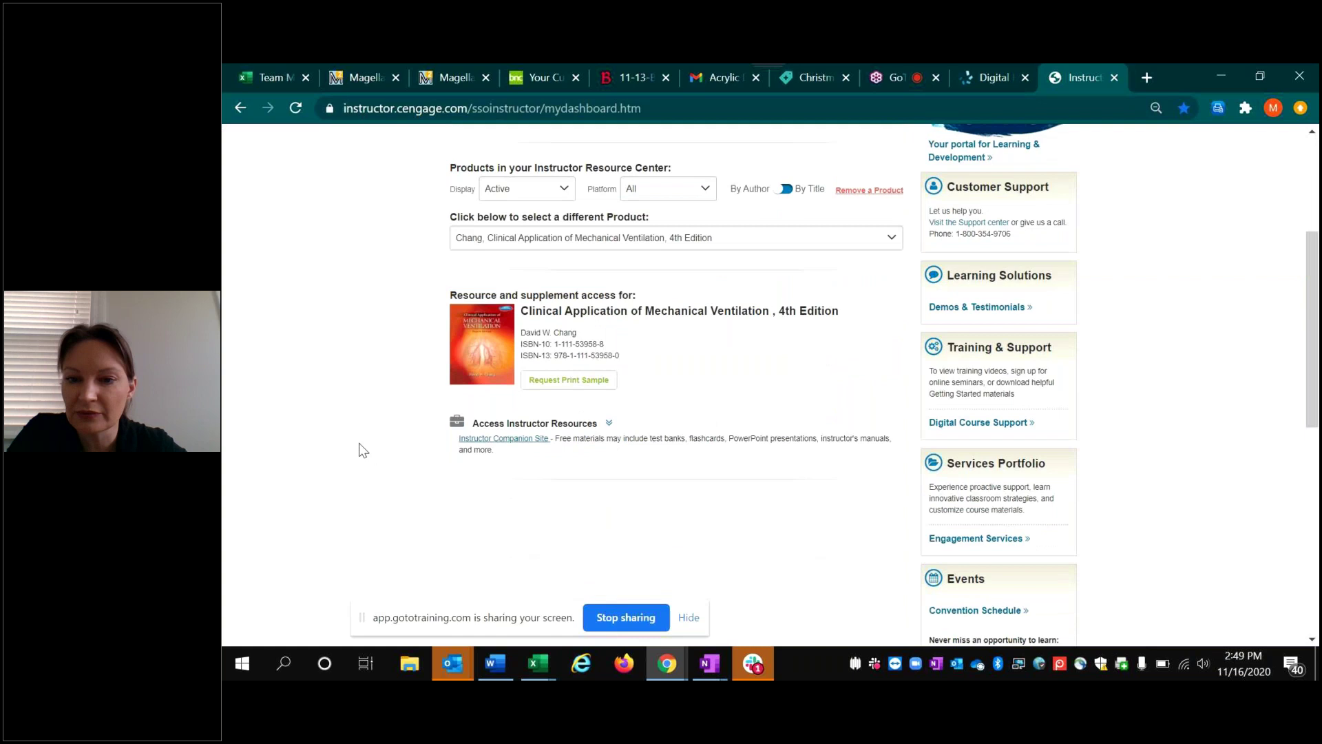
{"action": "left_click", "coordinate": [980, 67]}
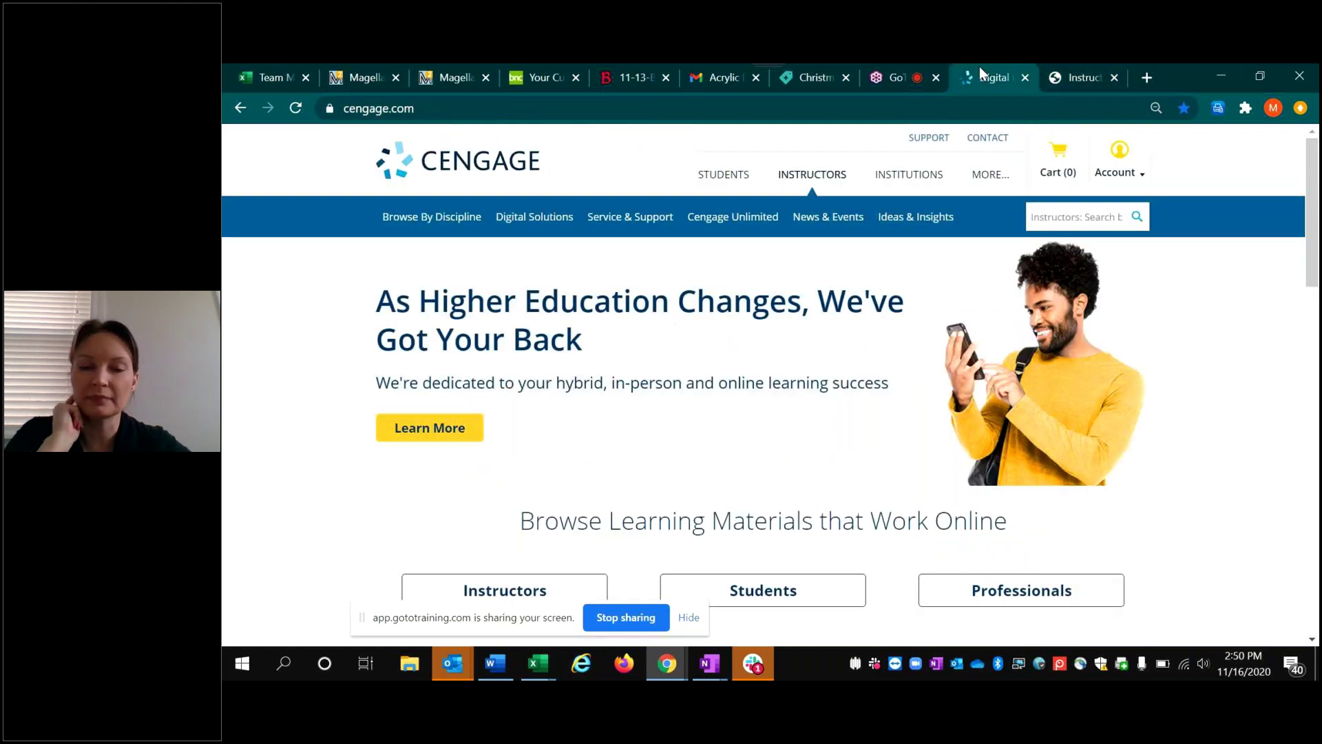
{"action": "left_click", "coordinate": [900, 72]}
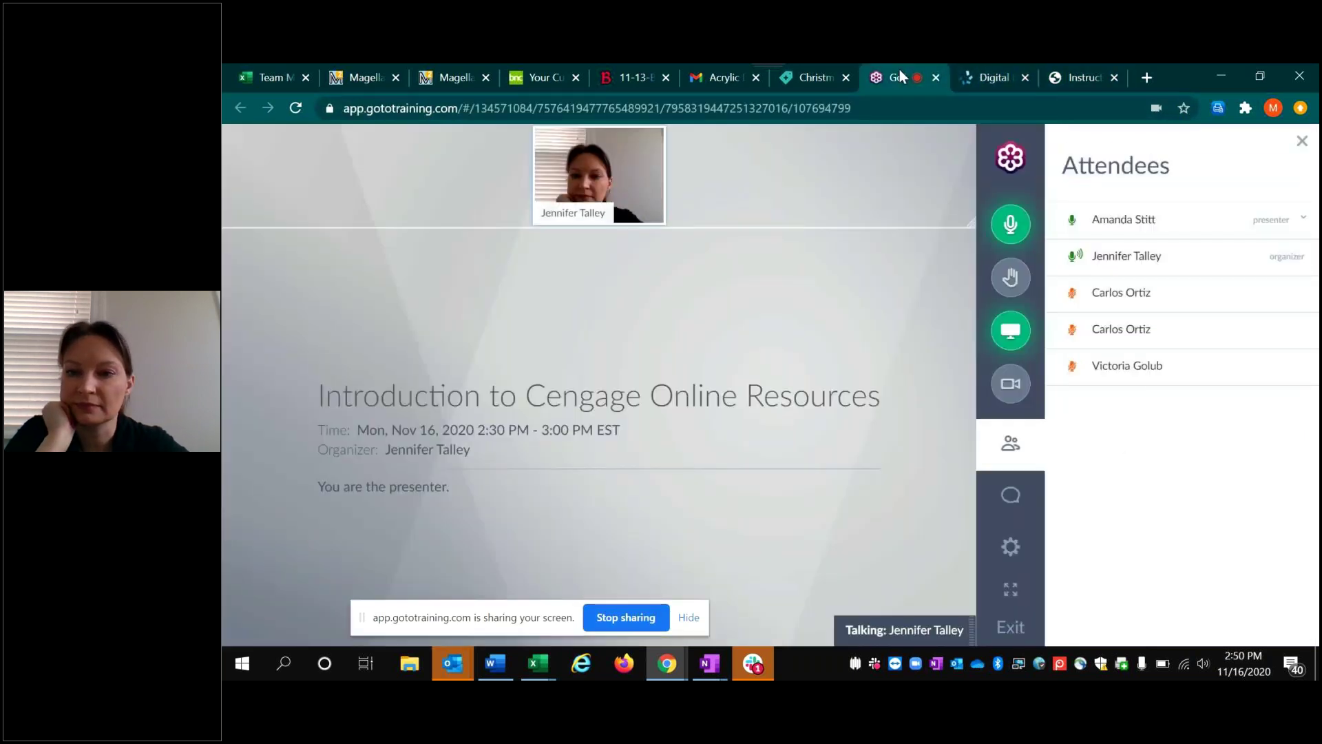
Read the session chat messages, then exit the training and confirm Yes to leave.
{"action": "left_click", "coordinate": [1006, 499]}
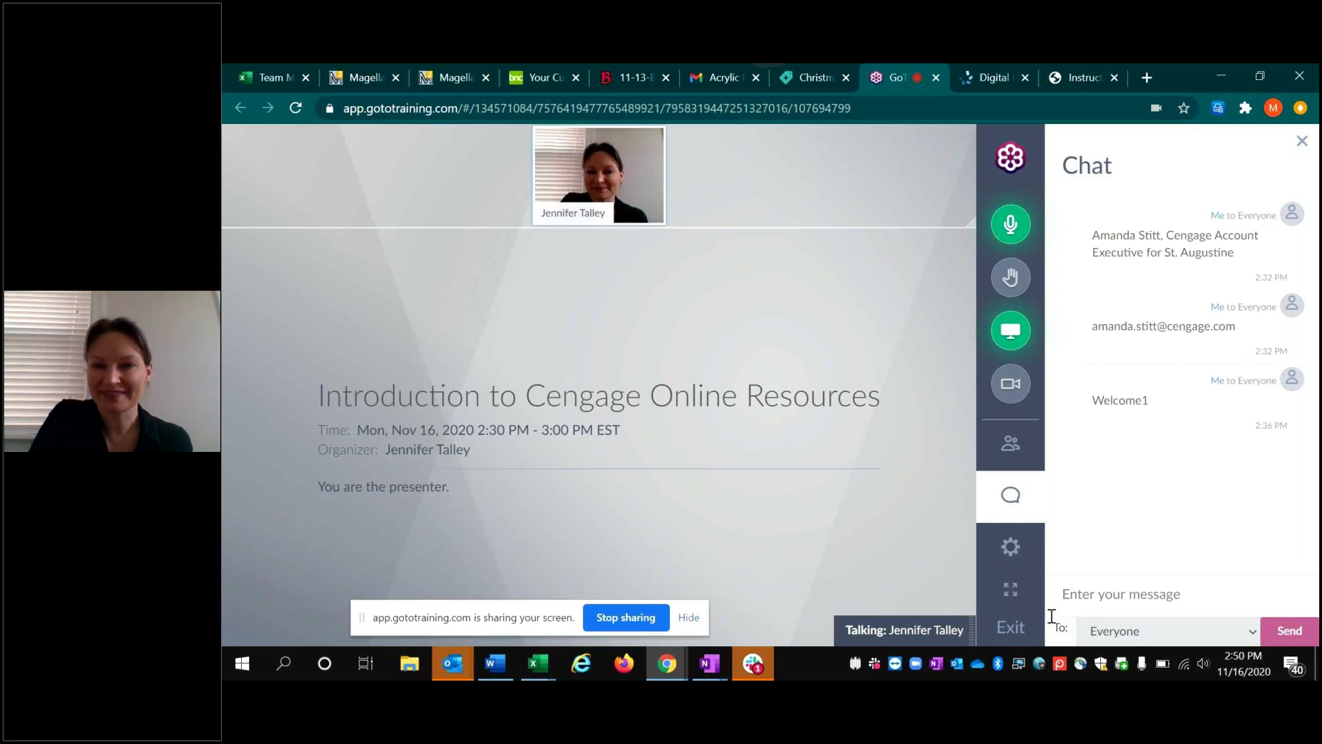
{"action": "left_click", "coordinate": [1016, 625]}
{"action": "left_click", "coordinate": [865, 470]}
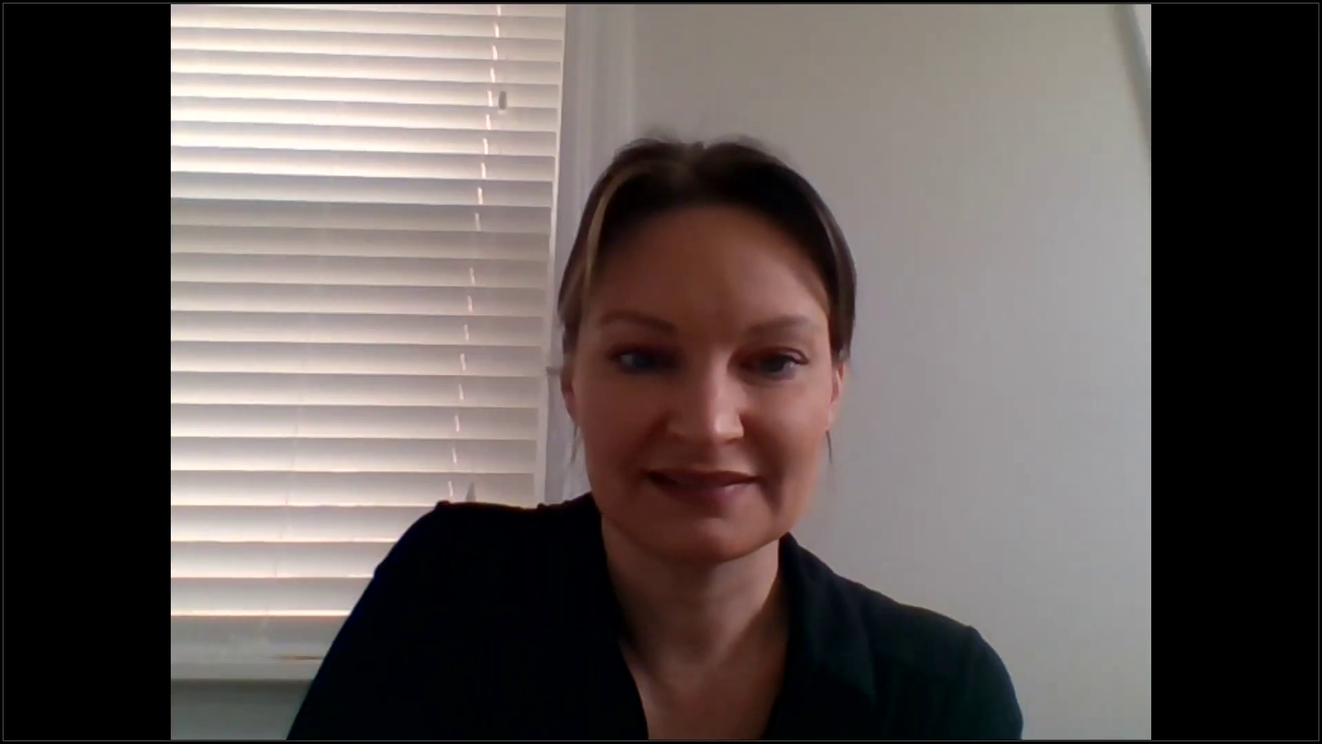